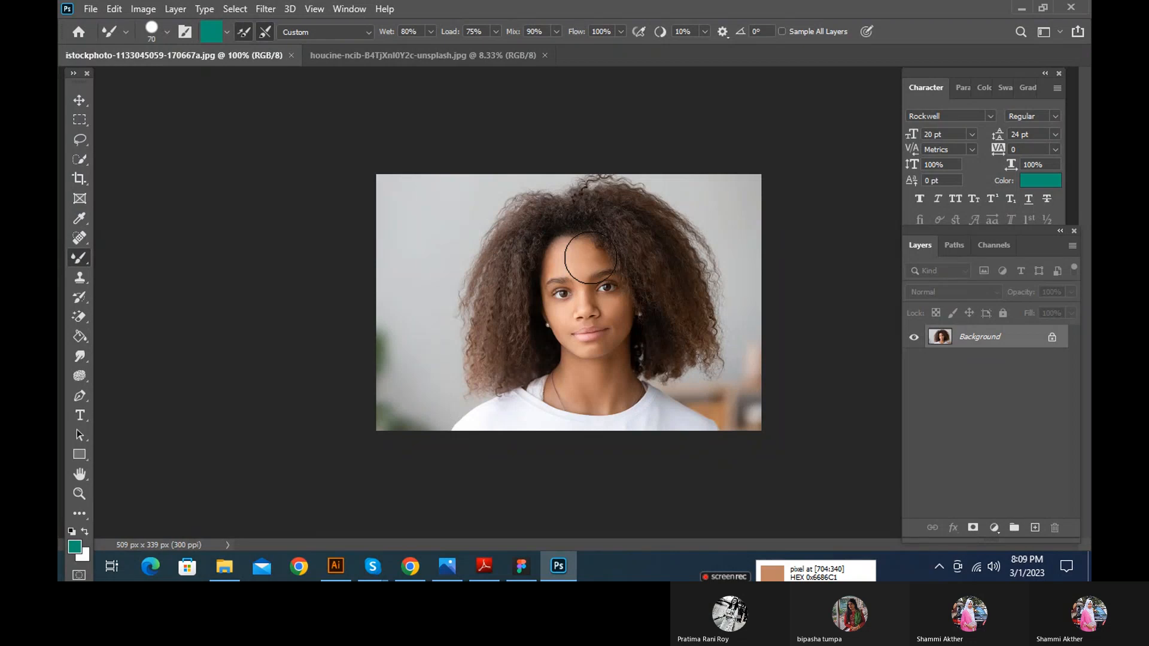
Select the girl with the Object Selection tool and bring the selection into the Select and Mask workspace
{"action": "left_click", "coordinate": [88, 157]}
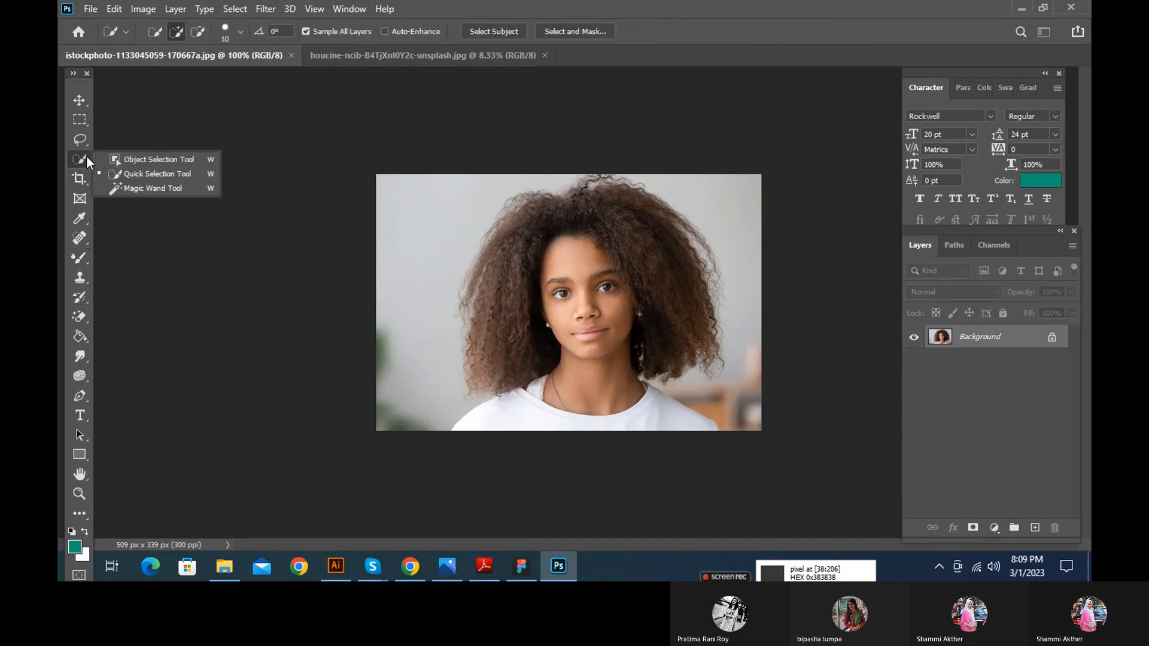
{"action": "left_click", "coordinate": [131, 160]}
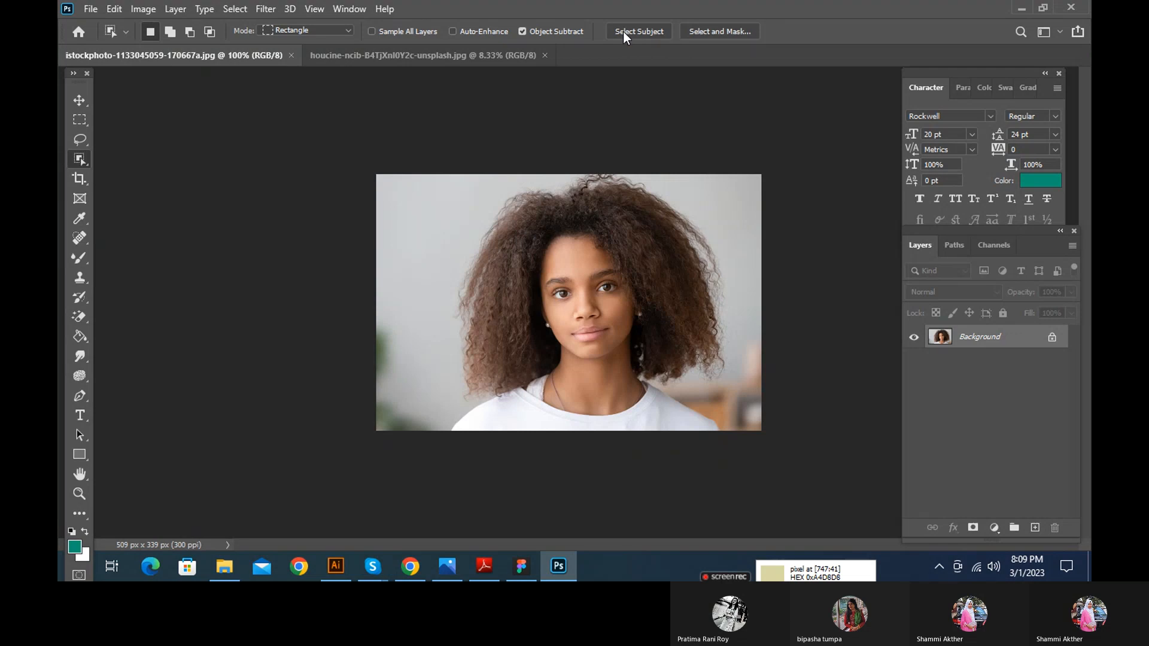
{"action": "right_click", "coordinate": [79, 160]}
{"action": "left_click", "coordinate": [124, 159]}
{"action": "left_click_drag", "start_coordinate": [401, 174], "coordinate": [749, 485]}
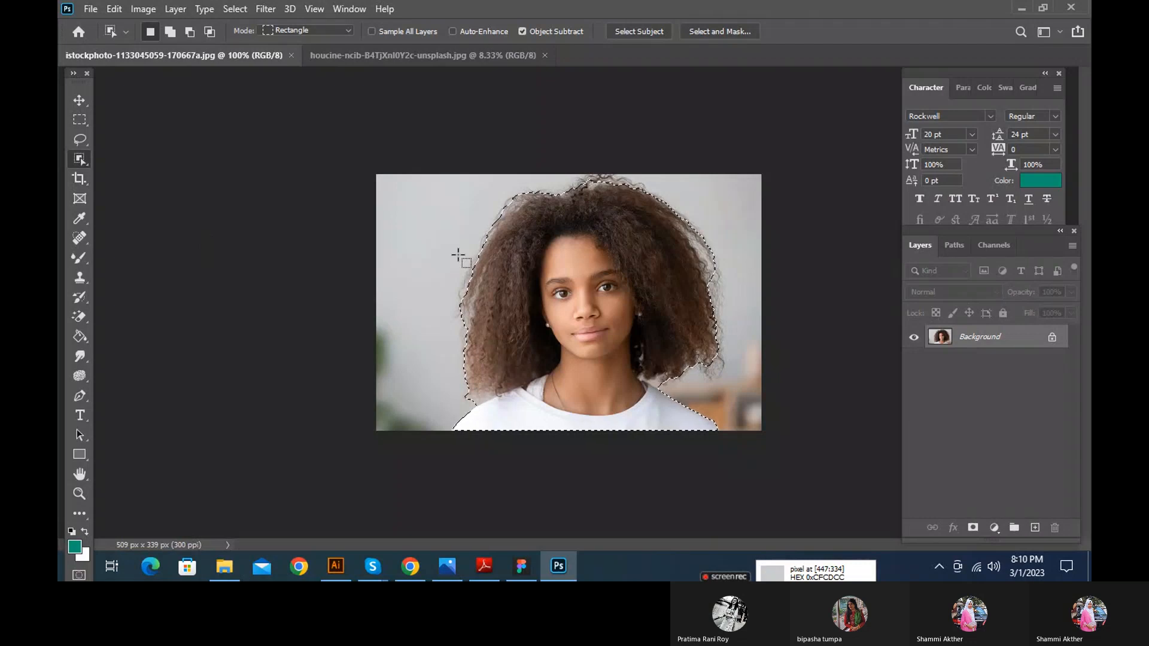
{"action": "left_click", "coordinate": [702, 32]}
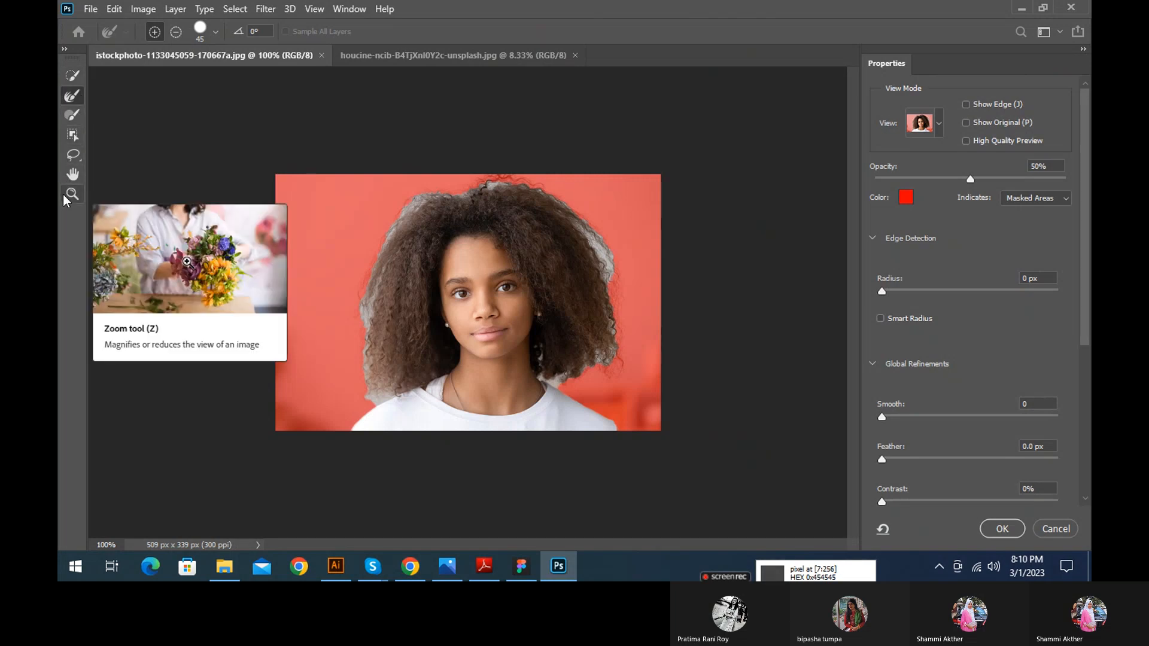
Try to subtract the grey background fringe along the hair's upper-left edge with the Quick Selection tool
{"action": "left_click", "coordinate": [76, 79]}
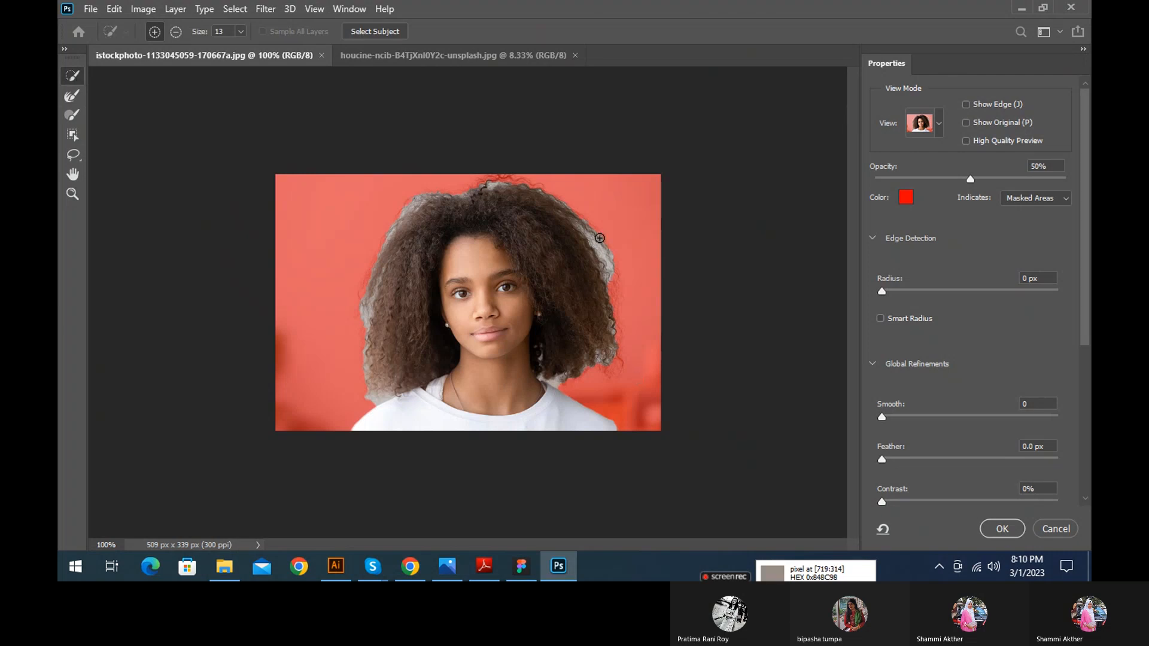
{"action": "left_click", "coordinate": [72, 97]}
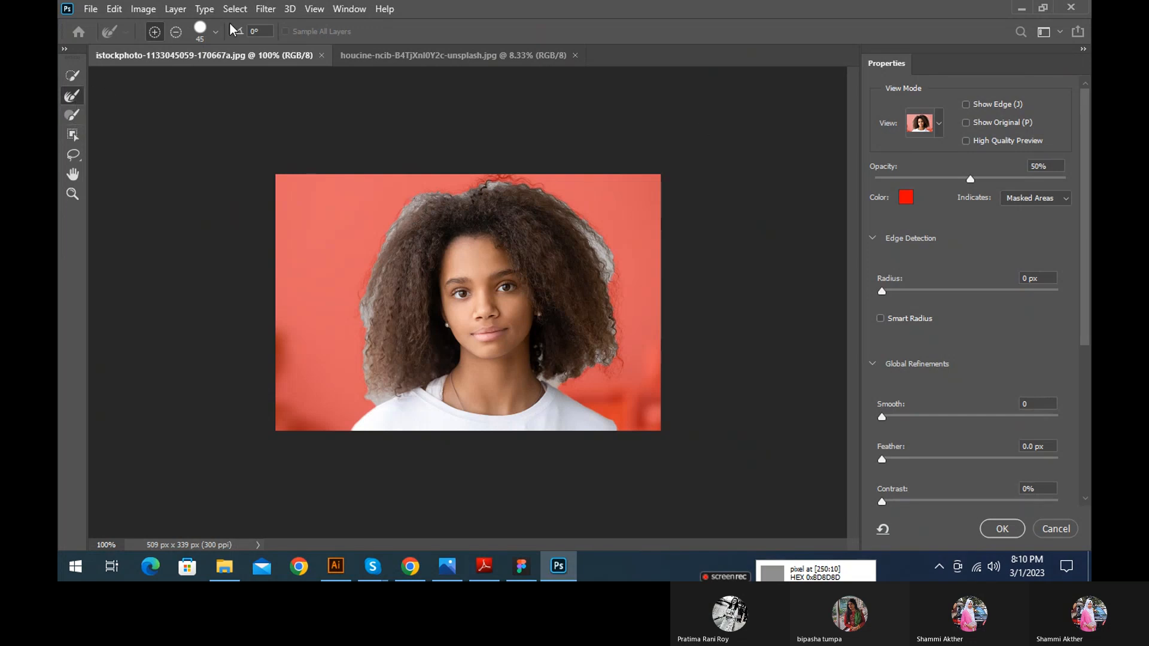
{"action": "left_click", "coordinate": [73, 76]}
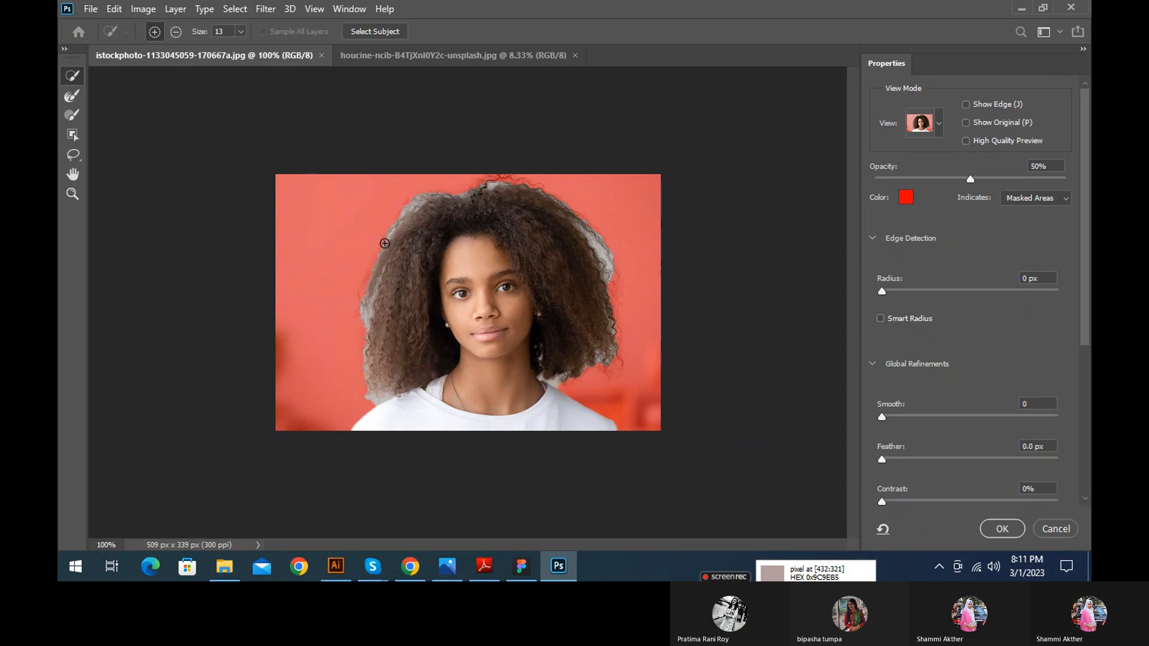
{"action": "key", "text": "alt"}
{"action": "left_click_drag", "start_coordinate": [385, 243], "coordinate": [427, 195]}
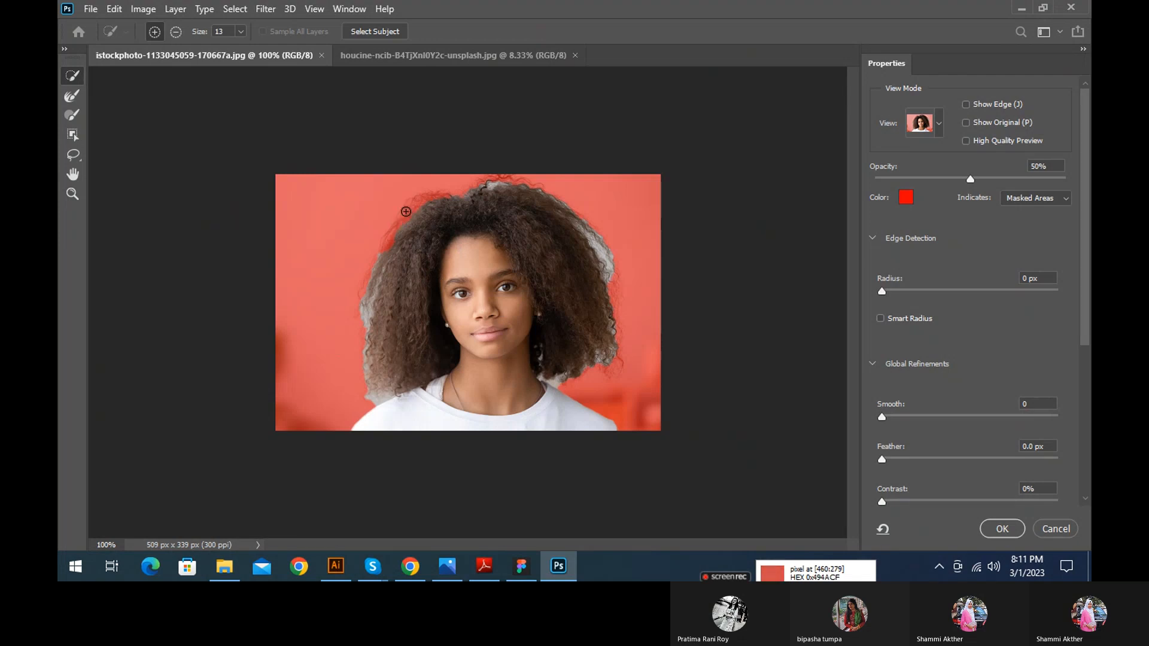
{"action": "left_click", "coordinate": [406, 211]}
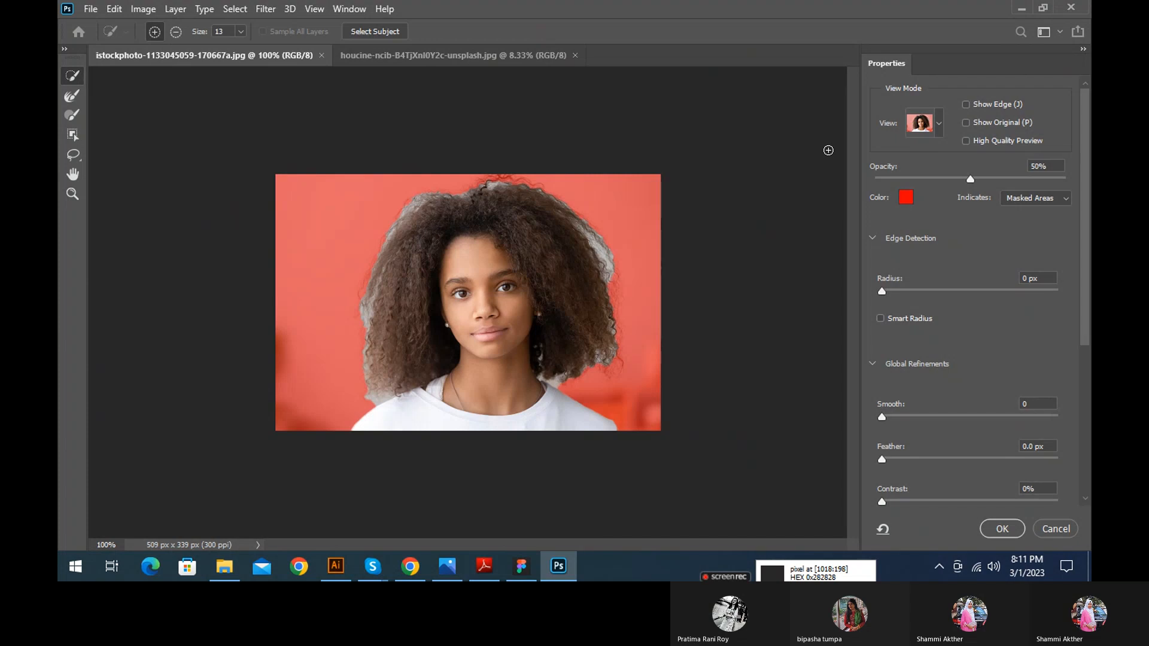
Accept the current mask and reopen the selection in the Select and Mask workspace
{"action": "left_click", "coordinate": [938, 126]}
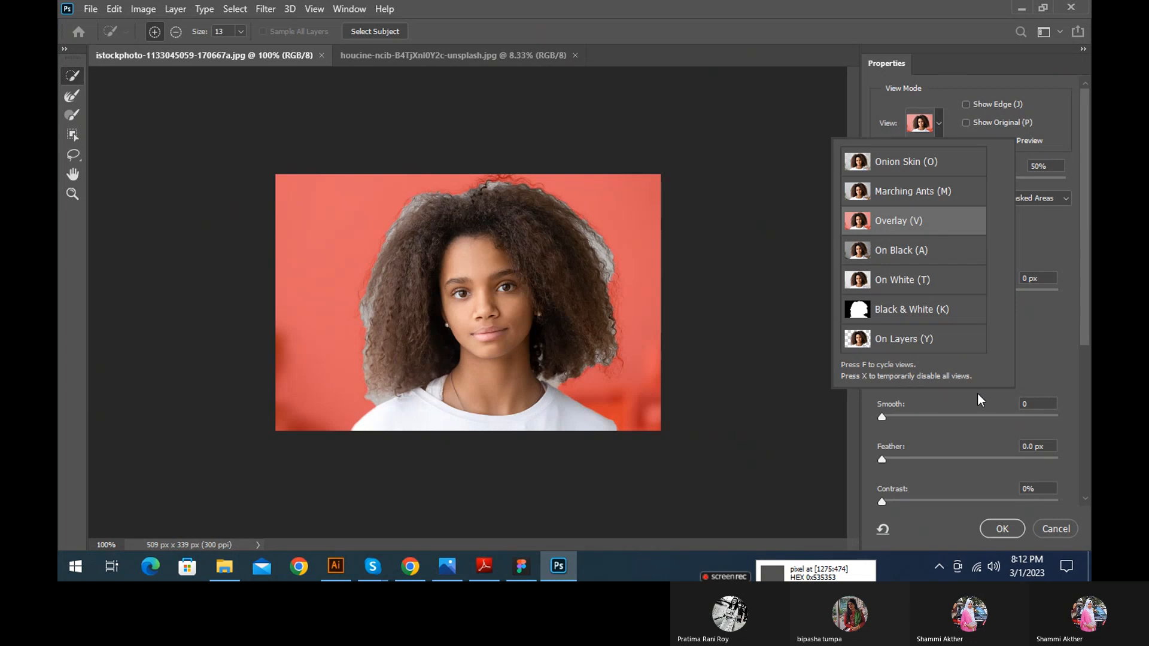
{"action": "left_click", "coordinate": [943, 125]}
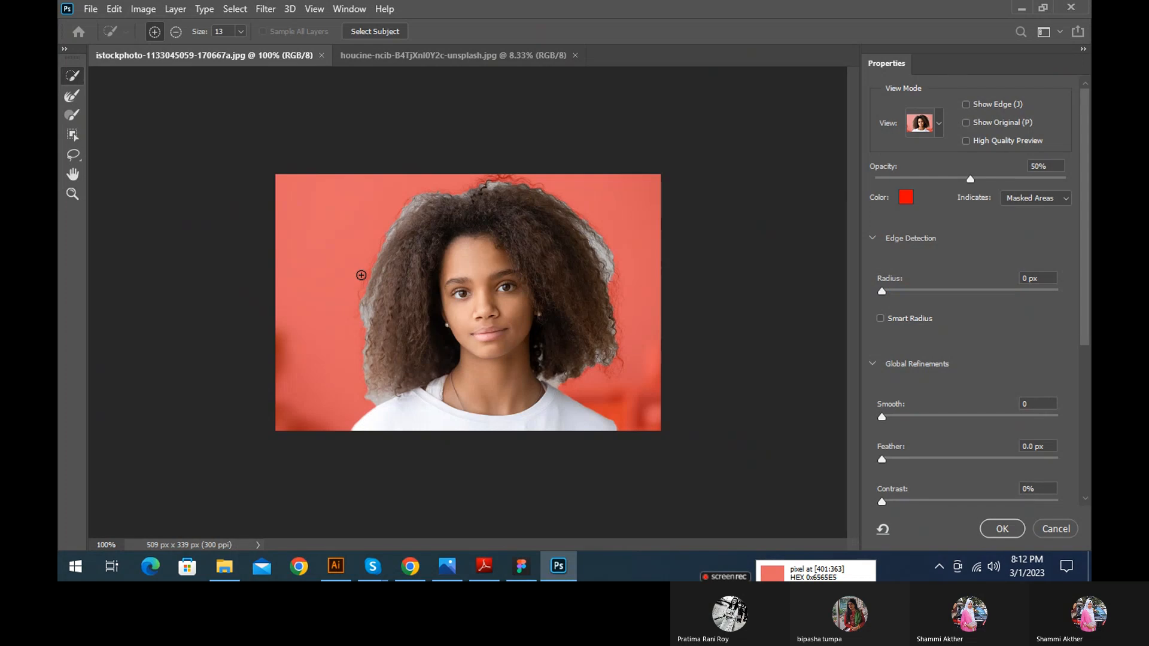
{"action": "left_click", "coordinate": [1008, 532]}
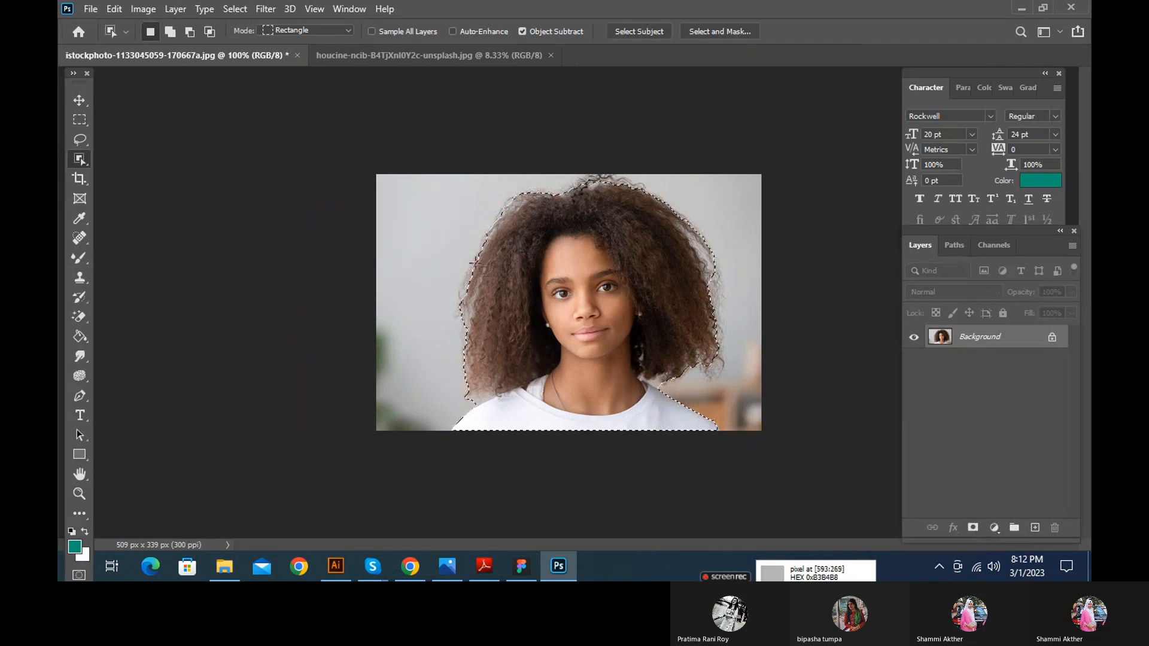
{"action": "left_click", "coordinate": [702, 31]}
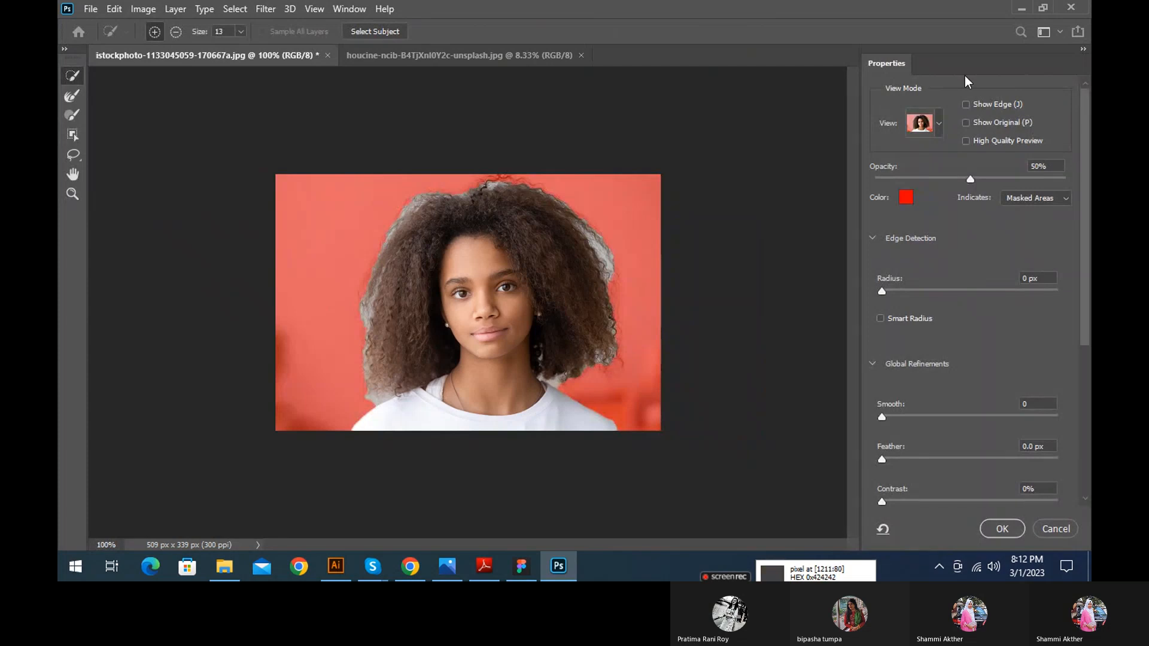
Preview the mask in Black & White and return to the Overlay view
{"action": "left_click", "coordinate": [939, 124]}
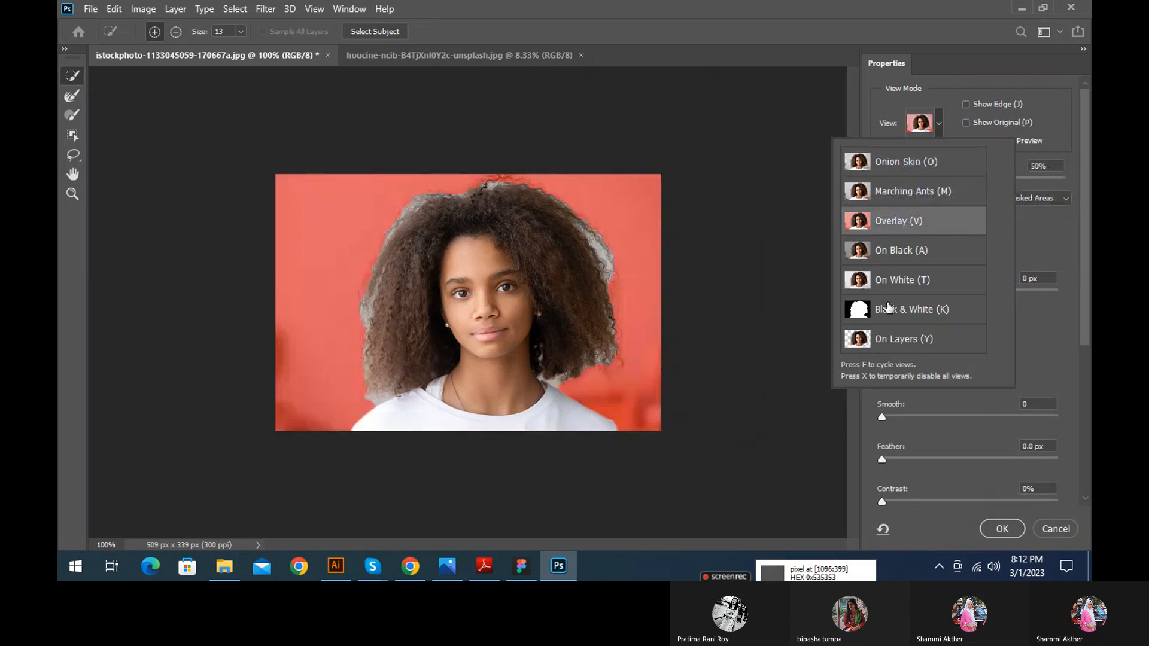
{"action": "key", "text": "k"}
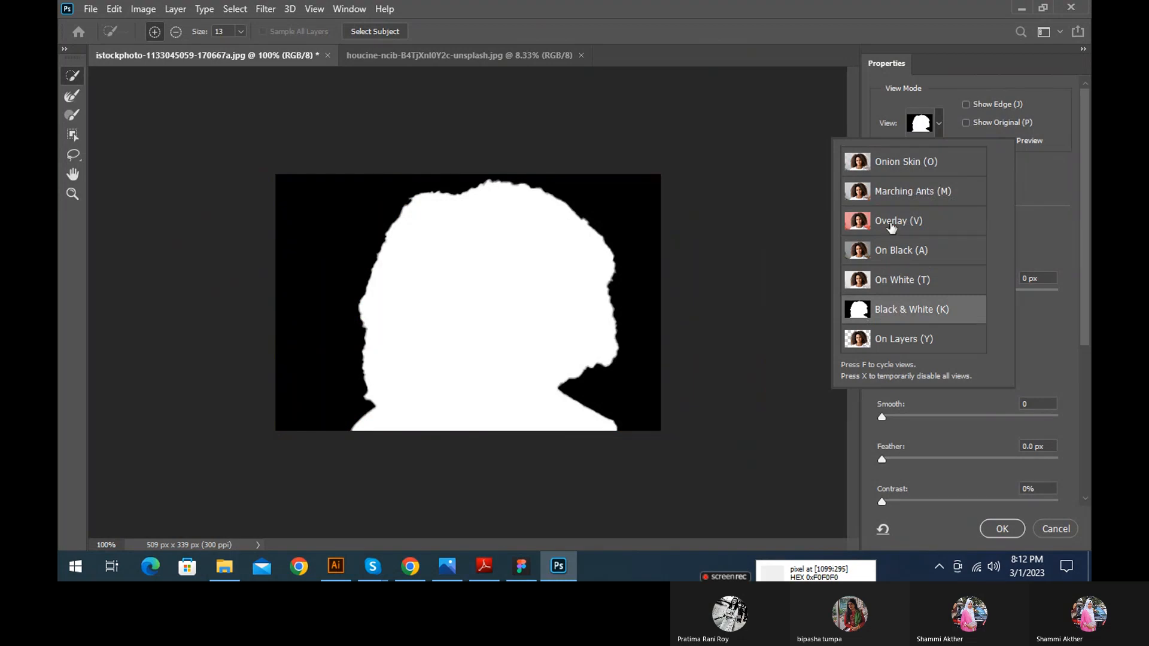
{"action": "left_click", "coordinate": [891, 221]}
Try light blue 8c92e5 as the overlay colour, restore red, and keep the overlay opacity at 50%
{"action": "left_click", "coordinate": [906, 197]}
{"action": "left_click_drag", "start_coordinate": [776, 336], "coordinate": [766, 360]}
{"action": "left_click_drag", "start_coordinate": [872, 347], "coordinate": [871, 341]}
{"action": "mouse_move", "coordinate": [766, 359]}
{"action": "left_mouse_down"}
{"action": "mouse_move", "coordinate": [782, 405]}
{"action": "mouse_move", "coordinate": [688, 429]}
{"action": "mouse_move", "coordinate": [677, 447]}
{"action": "mouse_move", "coordinate": [736, 372]}
{"action": "mouse_move", "coordinate": [714, 320]}
{"action": "mouse_move", "coordinate": [738, 293]}
{"action": "left_mouse_up"}
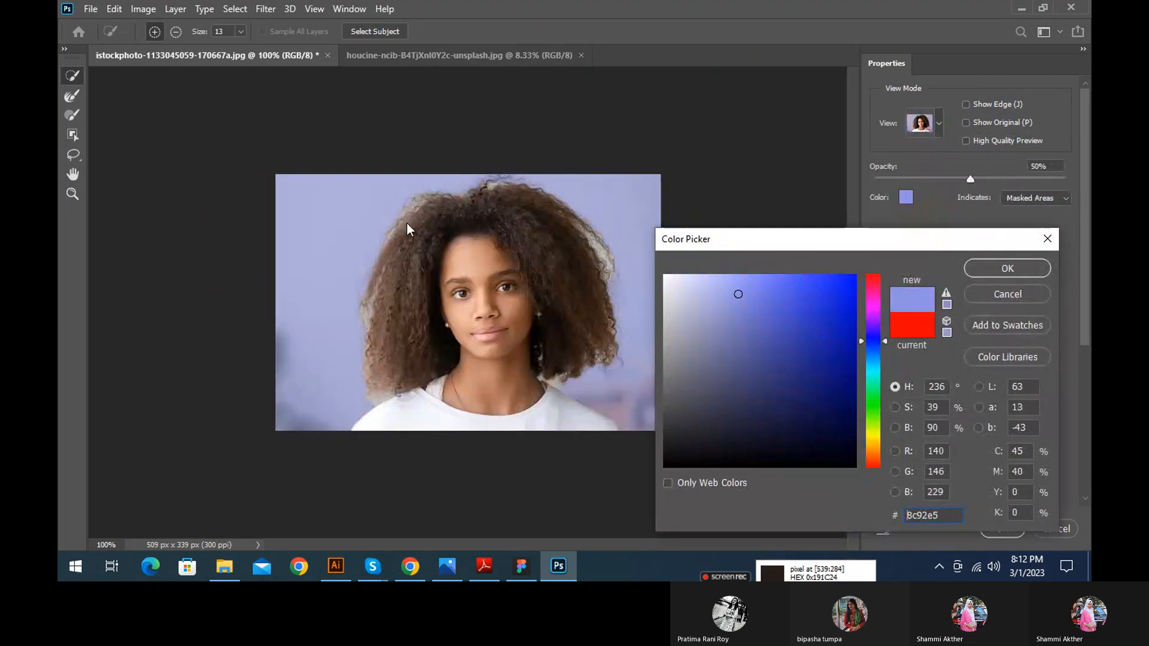
{"action": "left_click", "coordinate": [912, 328]}
{"action": "left_click", "coordinate": [1008, 269]}
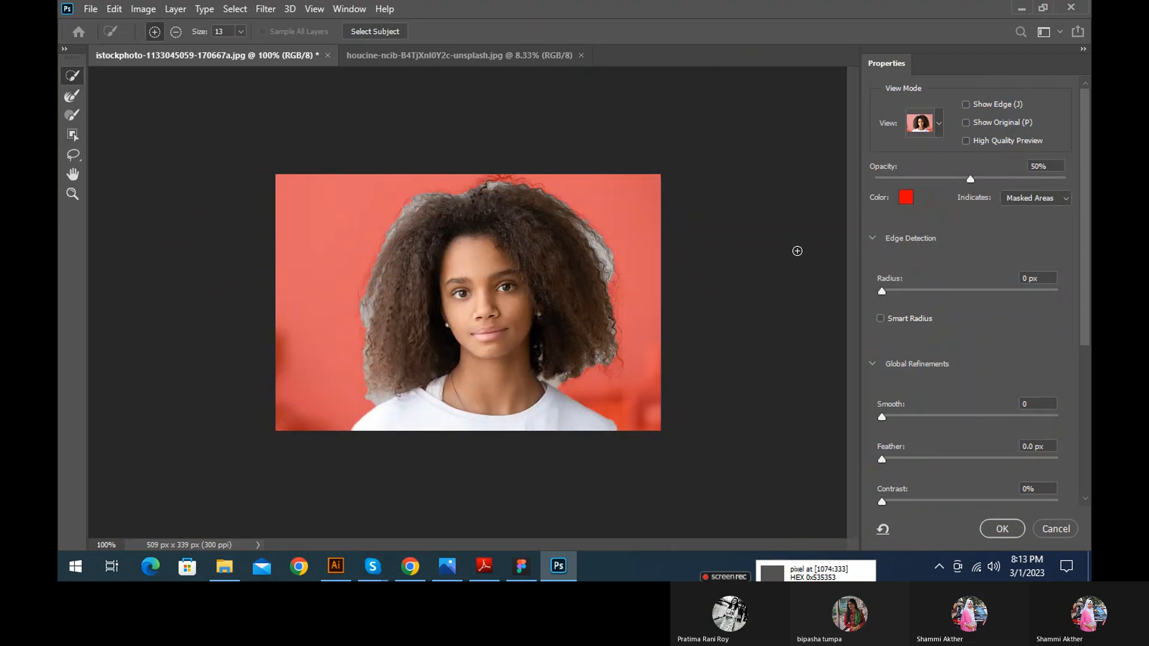
{"action": "mouse_move", "coordinate": [968, 180]}
{"action": "left_mouse_down"}
{"action": "mouse_move", "coordinate": [948, 181]}
{"action": "mouse_move", "coordinate": [986, 183]}
{"action": "mouse_move", "coordinate": [969, 186]}
{"action": "left_mouse_up"}
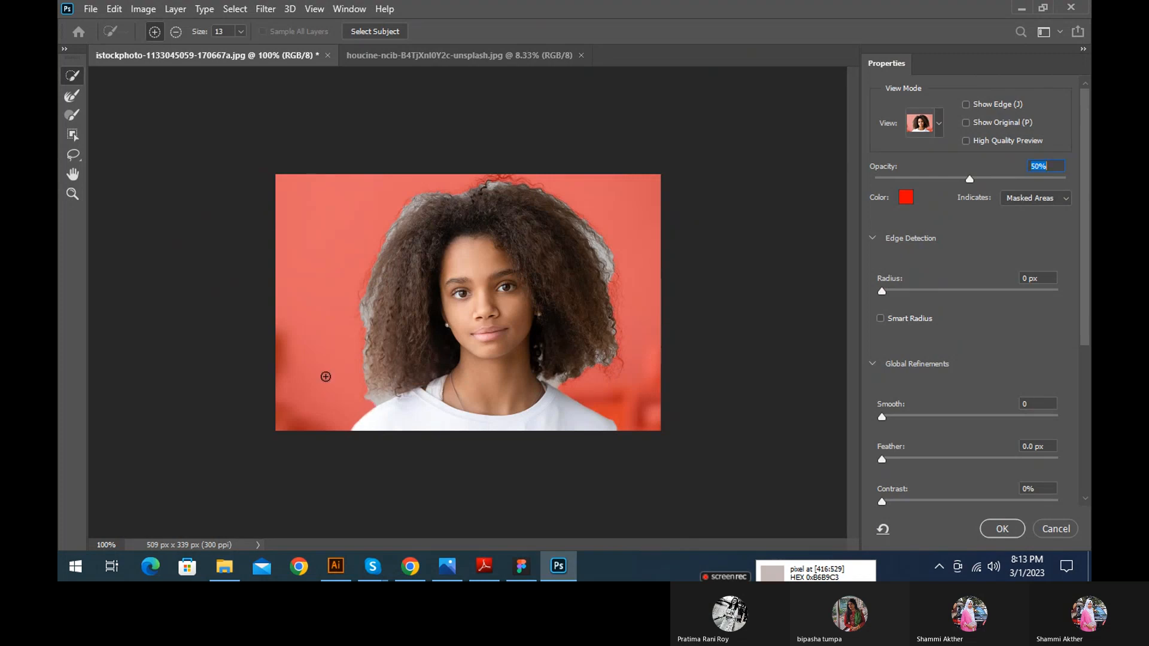
Test an edge detection radius of 81 px, and settle on a radius of 4 px
{"action": "left_click_drag", "start_coordinate": [885, 290], "coordinate": [1022, 291]}
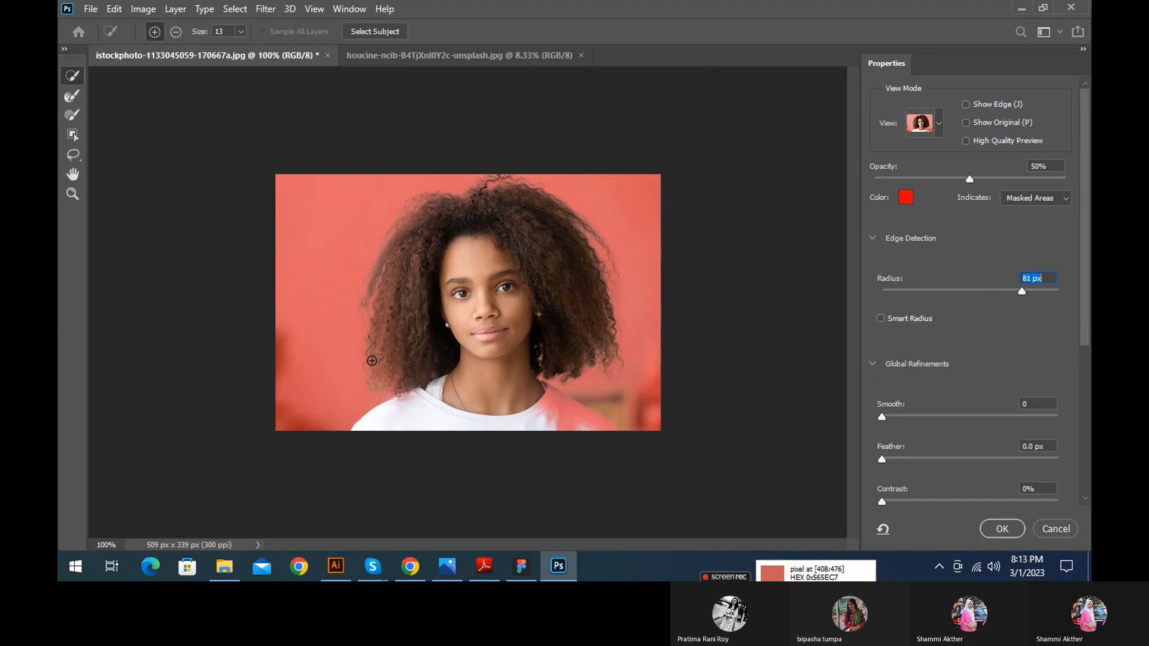
{"action": "left_click", "coordinate": [1025, 290]}
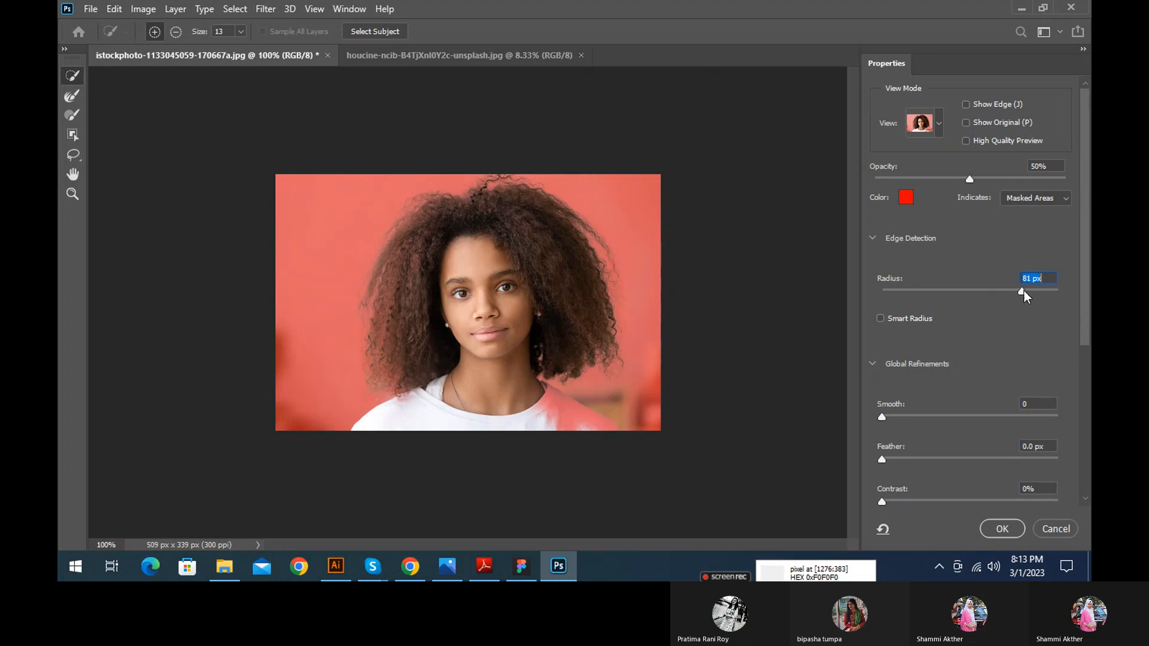
{"action": "left_click_drag", "start_coordinate": [1025, 291], "coordinate": [918, 289]}
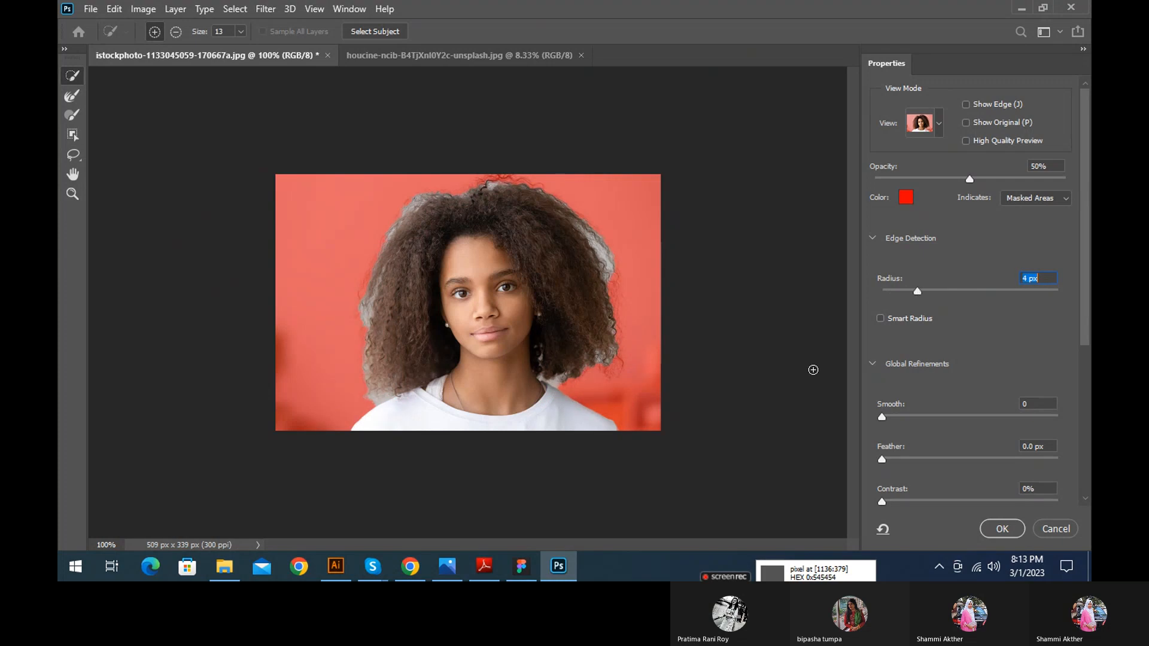
Paint around the hair's outline with the Refine Edge Brush at size 35 and High Quality Preview enabled
{"action": "left_click", "coordinate": [68, 99]}
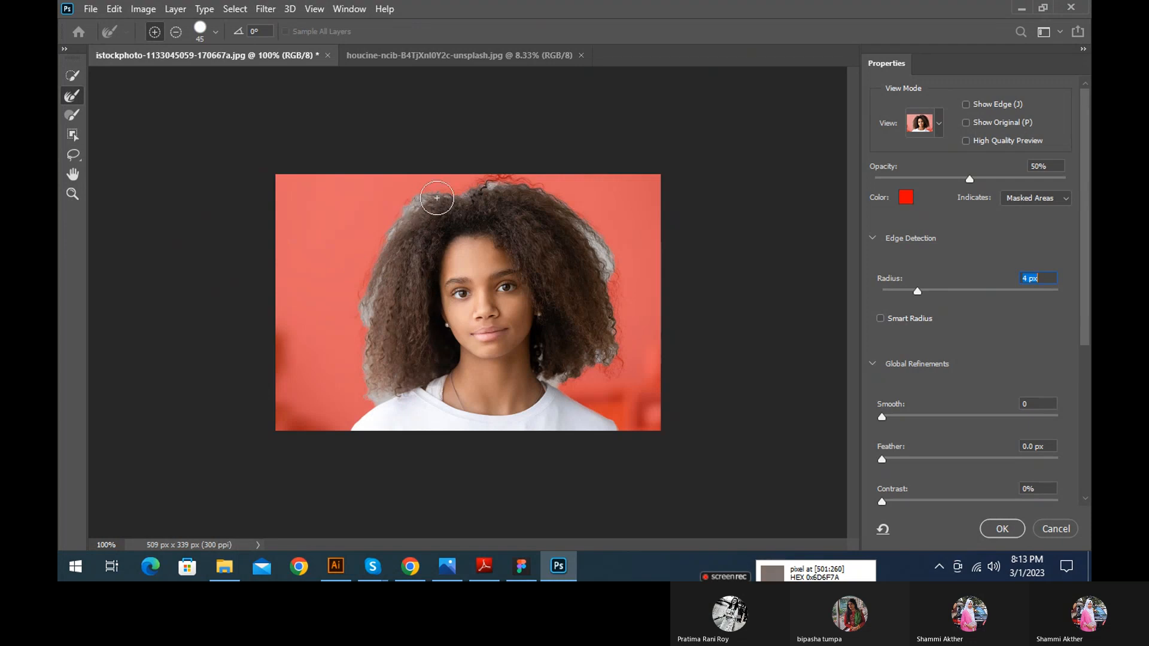
{"action": "key", "text": "bracketleft"}
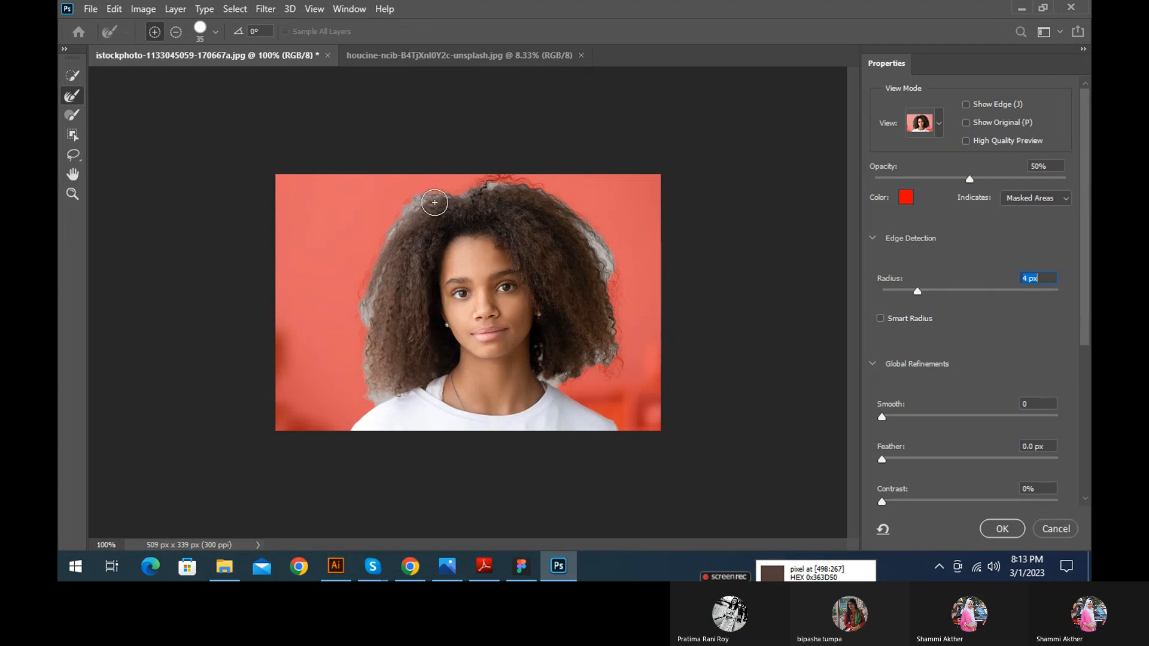
{"action": "key", "text": "ctrl+space"}
{"action": "left_click", "coordinate": [394, 244]}
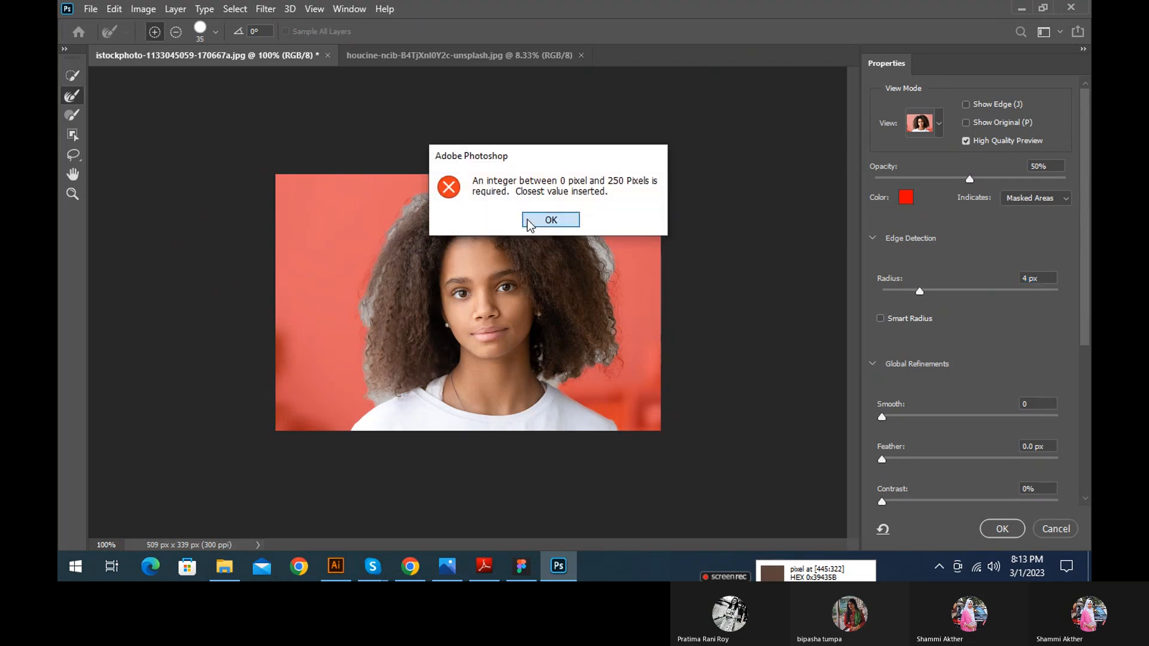
{"action": "left_click", "coordinate": [545, 218]}
{"action": "left_click", "coordinate": [452, 231]}
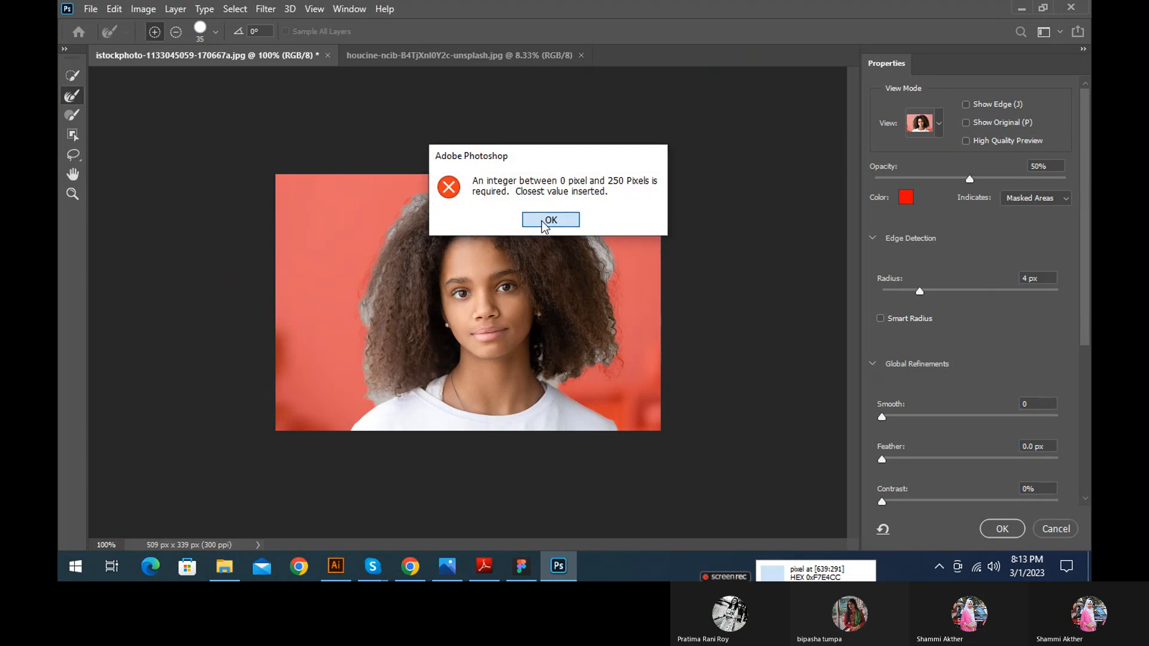
{"action": "left_click", "coordinate": [547, 221]}
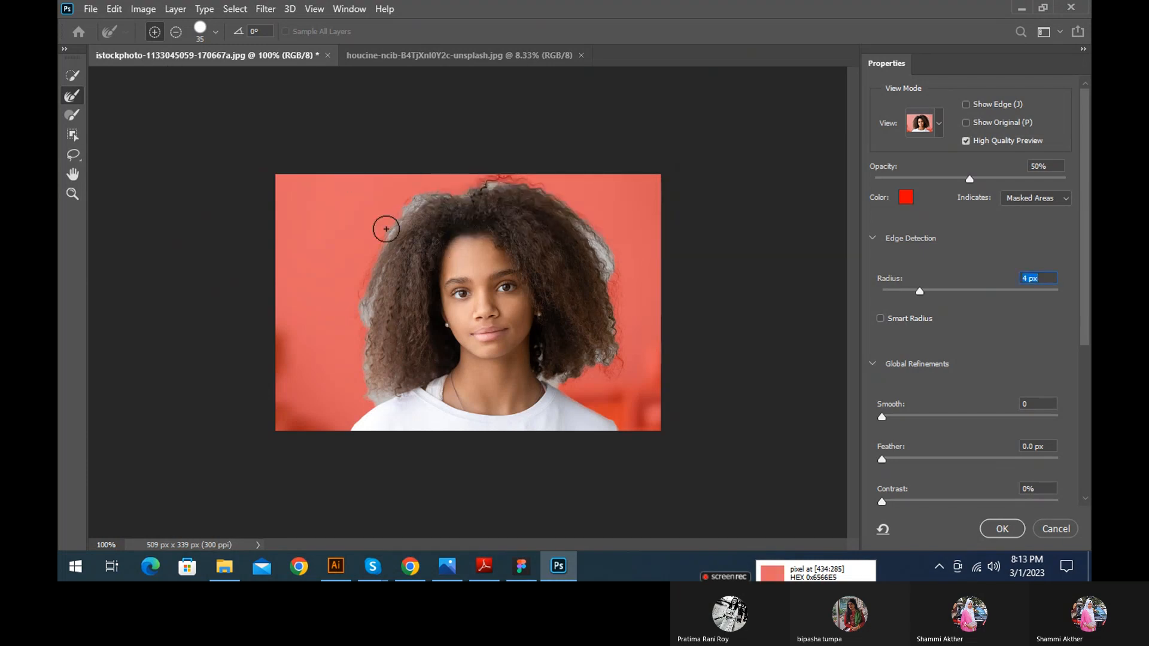
{"action": "mouse_move", "coordinate": [396, 225]}
{"action": "left_mouse_down"}
{"action": "mouse_move", "coordinate": [527, 186]}
{"action": "mouse_move", "coordinate": [554, 195]}
{"action": "mouse_move", "coordinate": [601, 241]}
{"action": "mouse_move", "coordinate": [574, 219]}
{"action": "mouse_move", "coordinate": [606, 252]}
{"action": "mouse_move", "coordinate": [621, 293]}
{"action": "mouse_move", "coordinate": [600, 269]}
{"action": "mouse_move", "coordinate": [628, 342]}
{"action": "mouse_move", "coordinate": [611, 317]}
{"action": "mouse_move", "coordinate": [608, 364]}
{"action": "mouse_move", "coordinate": [594, 352]}
{"action": "mouse_move", "coordinate": [577, 381]}
{"action": "mouse_move", "coordinate": [559, 385]}
{"action": "mouse_move", "coordinate": [545, 350]}
{"action": "left_mouse_up"}
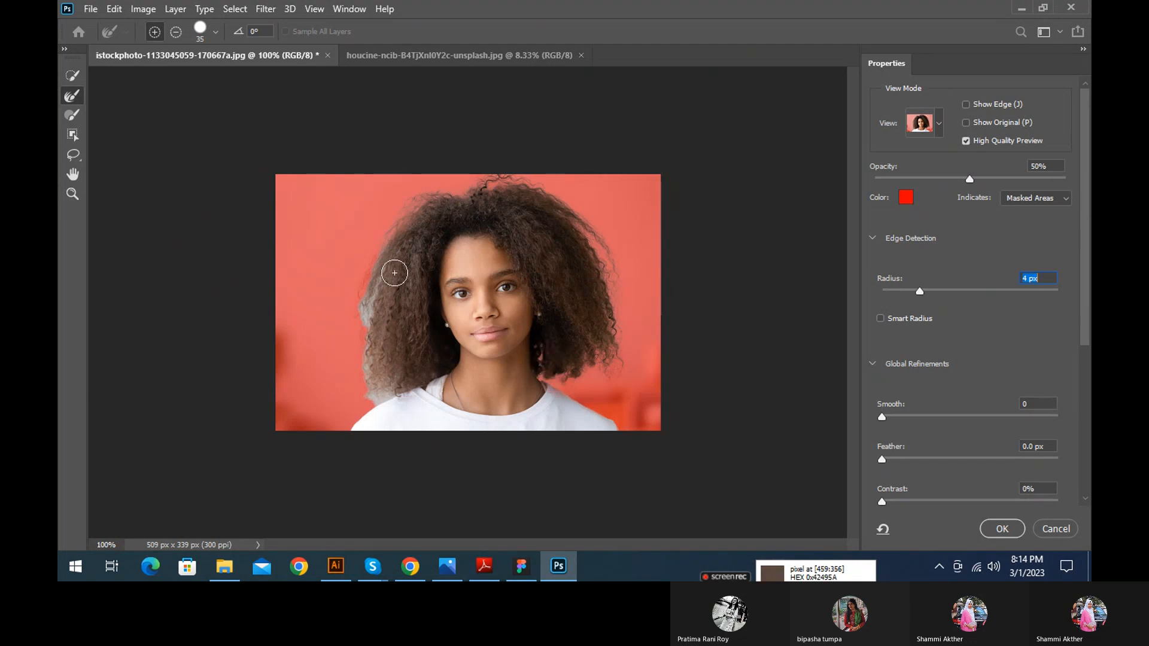
{"action": "mouse_move", "coordinate": [395, 273]}
{"action": "left_mouse_down"}
{"action": "mouse_move", "coordinate": [369, 270]}
{"action": "mouse_move", "coordinate": [361, 317]}
{"action": "mouse_move", "coordinate": [368, 295]}
{"action": "mouse_move", "coordinate": [366, 358]}
{"action": "mouse_move", "coordinate": [371, 396]}
{"action": "mouse_move", "coordinate": [383, 399]}
{"action": "mouse_move", "coordinate": [369, 329]}
{"action": "mouse_move", "coordinate": [408, 226]}
{"action": "left_mouse_up"}
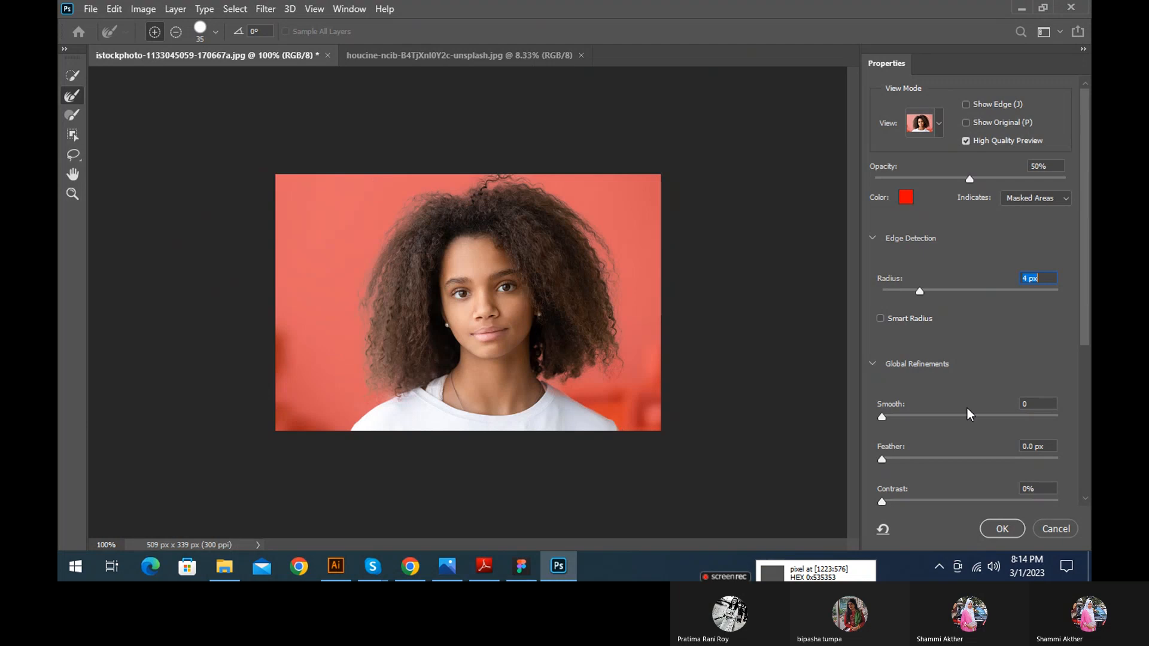
Keep smooth, feather and contrast at 0 and set the refined mask's output to Selection
{"action": "scroll", "coordinate": [967, 408], "scroll_direction": "down", "scroll_amount": 2}
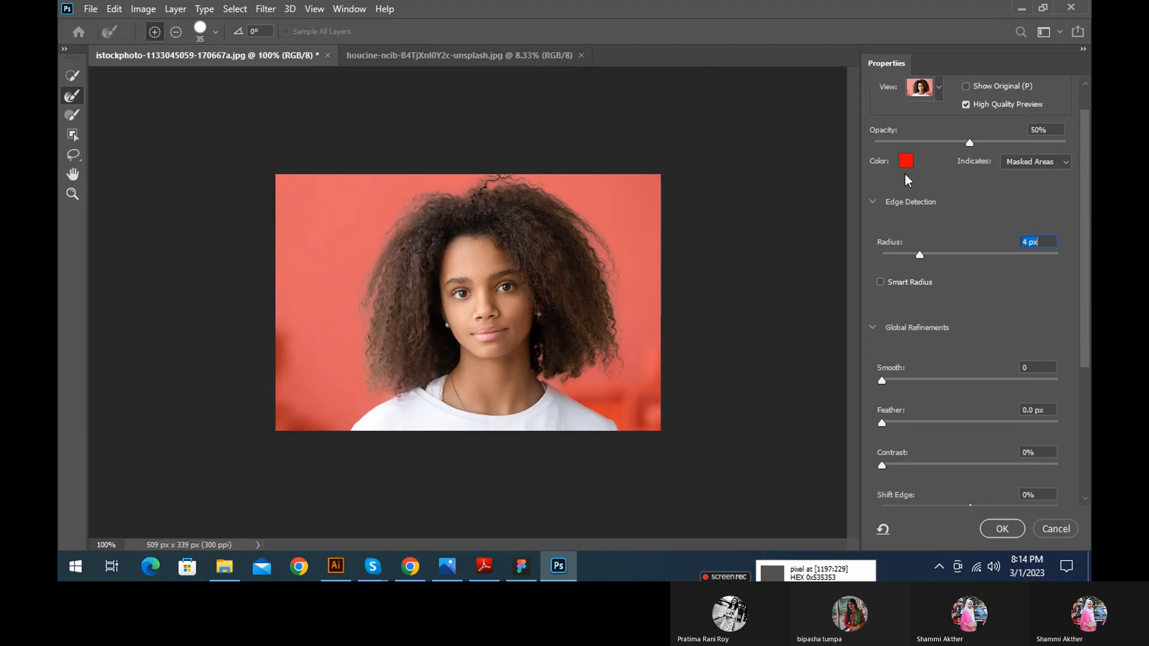
{"action": "scroll", "coordinate": [963, 377], "scroll_direction": "down", "scroll_amount": 4}
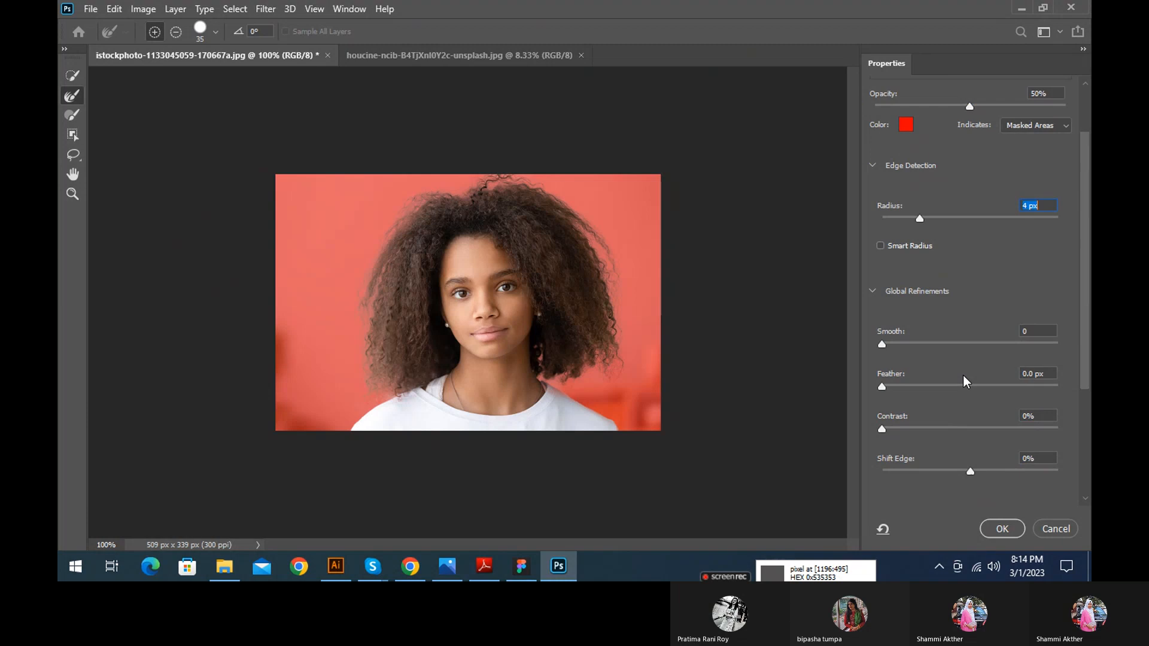
{"action": "left_click_drag", "start_coordinate": [883, 294], "coordinate": [853, 371]}
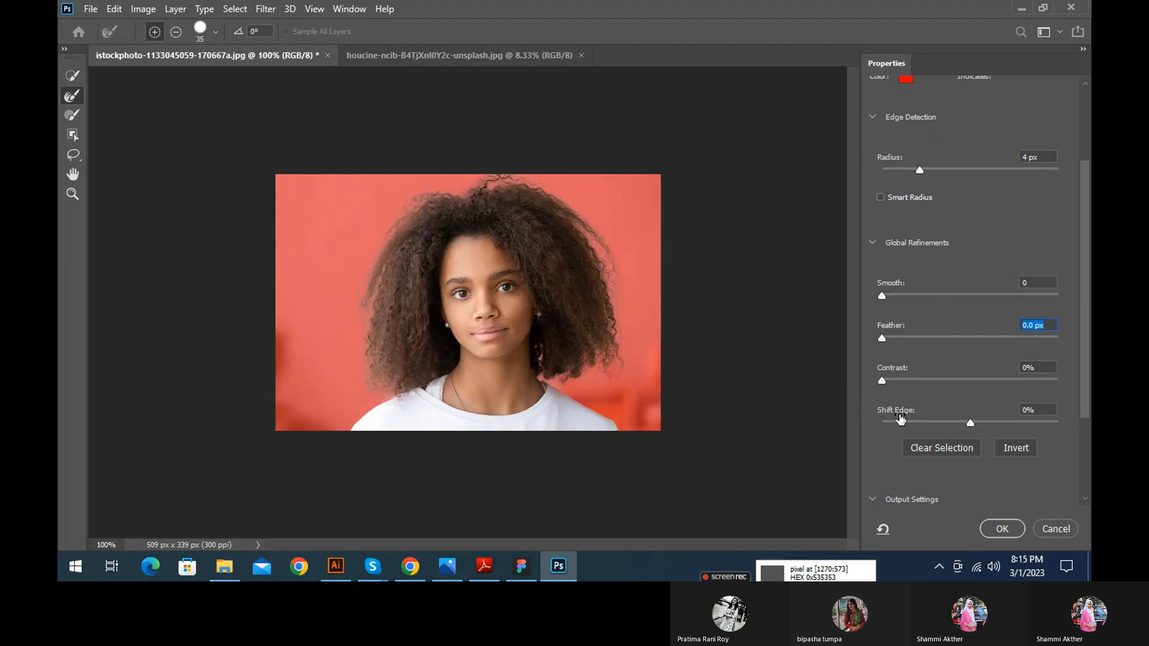
{"action": "mouse_move", "coordinate": [883, 385]}
{"action": "left_mouse_down"}
{"action": "mouse_move", "coordinate": [969, 378]}
{"action": "mouse_move", "coordinate": [882, 382]}
{"action": "left_mouse_up"}
{"action": "scroll", "coordinate": [951, 459], "scroll_direction": "down", "scroll_amount": 1}
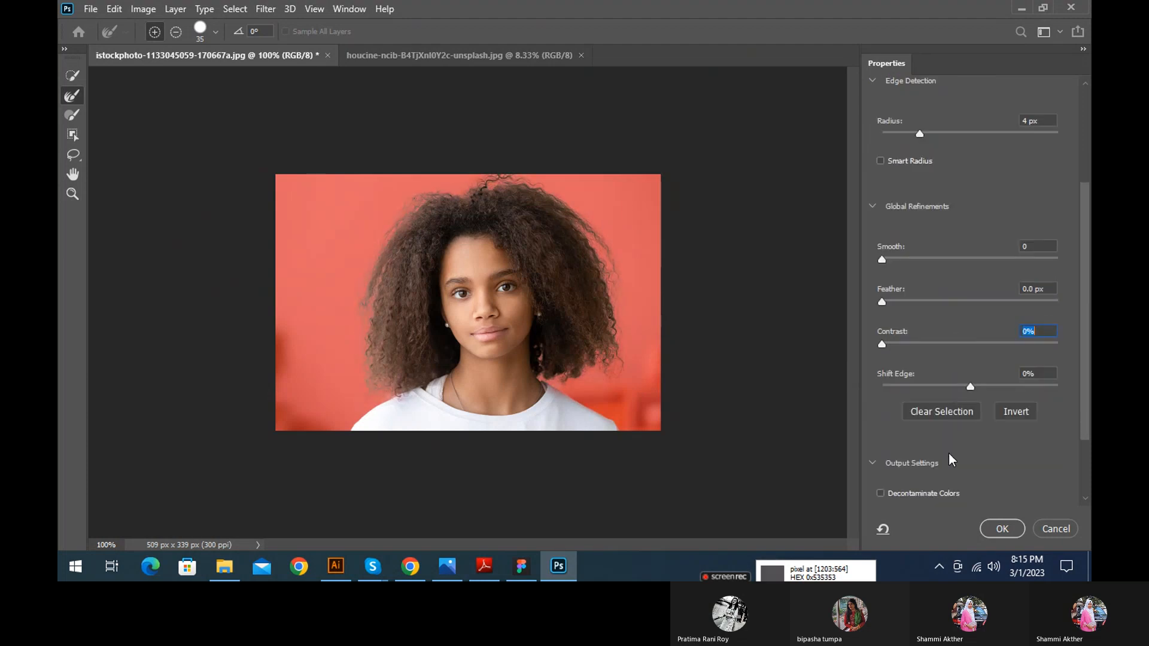
{"action": "scroll", "coordinate": [982, 467], "scroll_direction": "down", "scroll_amount": 3}
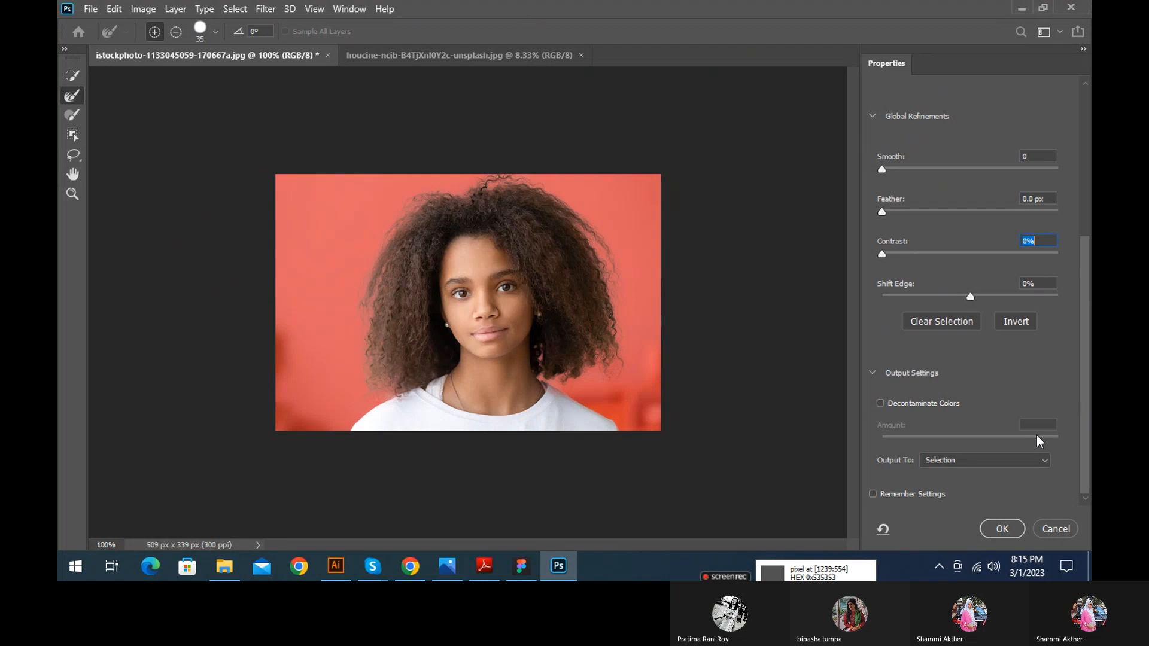
{"action": "left_click", "coordinate": [967, 464]}
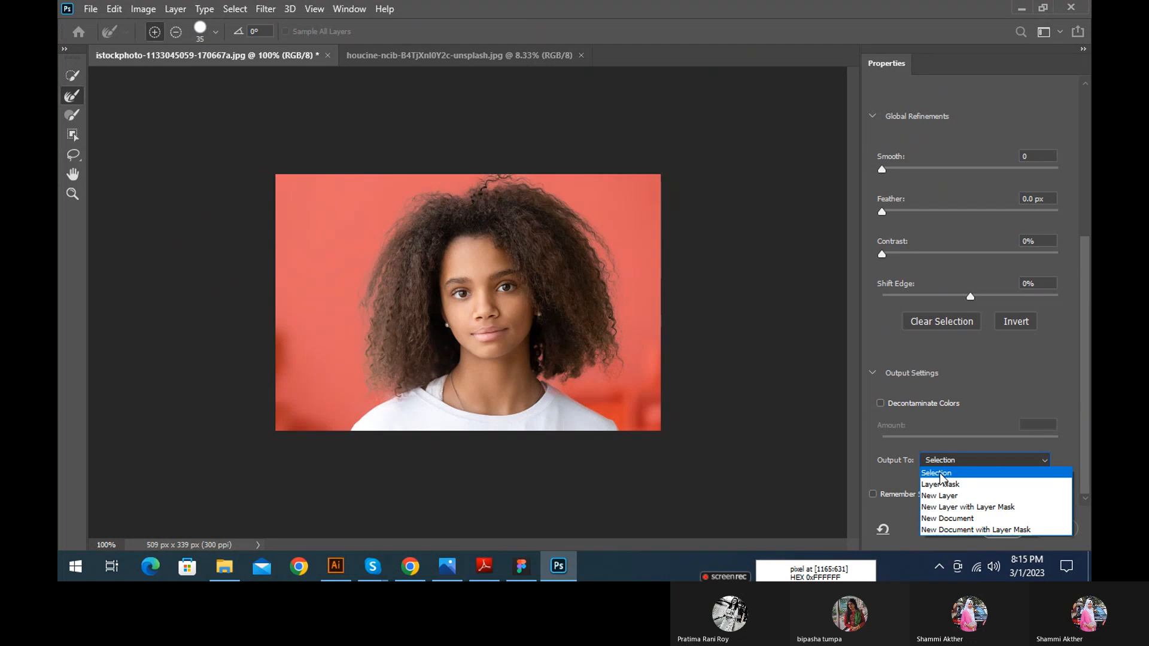
{"action": "left_click", "coordinate": [940, 473]}
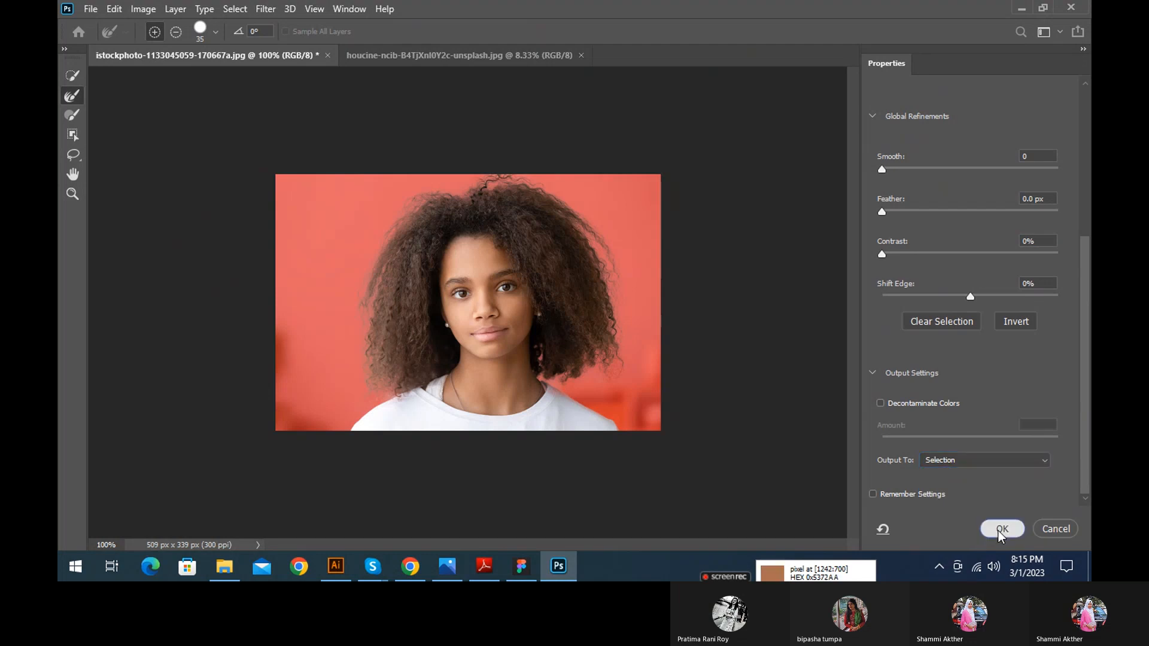
Apply the refined hair edges as a selection of the girl
{"action": "left_click", "coordinate": [1001, 529]}
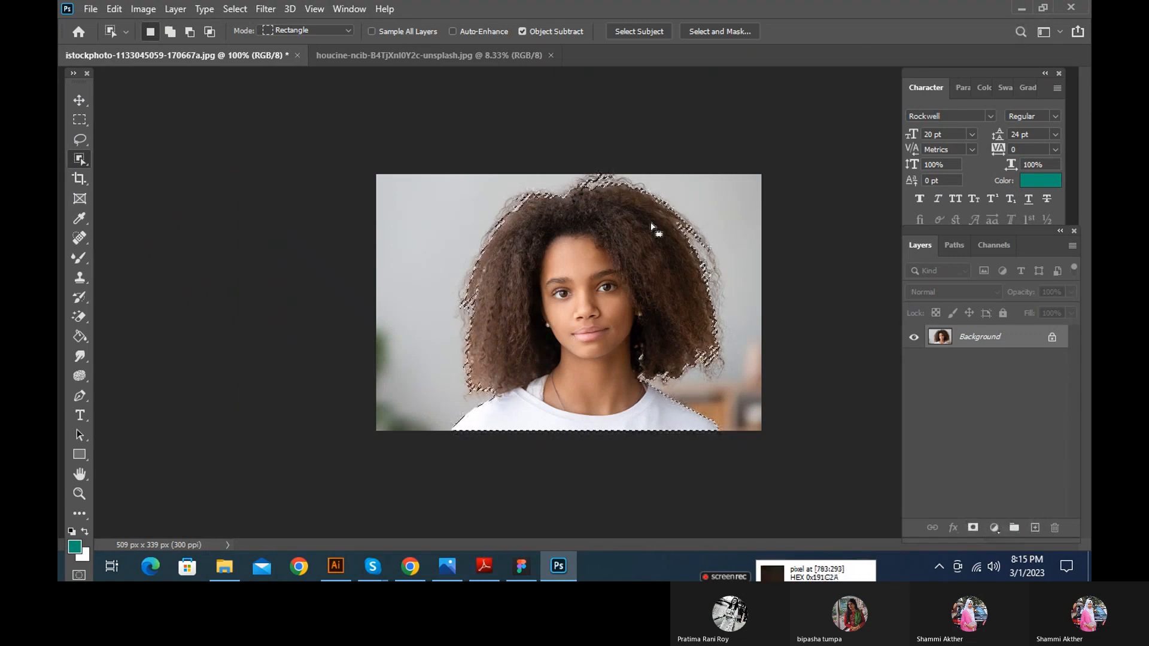
Try outputting the refined selection from Select and Mask as a Layer Mask, and undo it
{"action": "left_click", "coordinate": [720, 31]}
{"action": "left_click", "coordinate": [957, 460]}
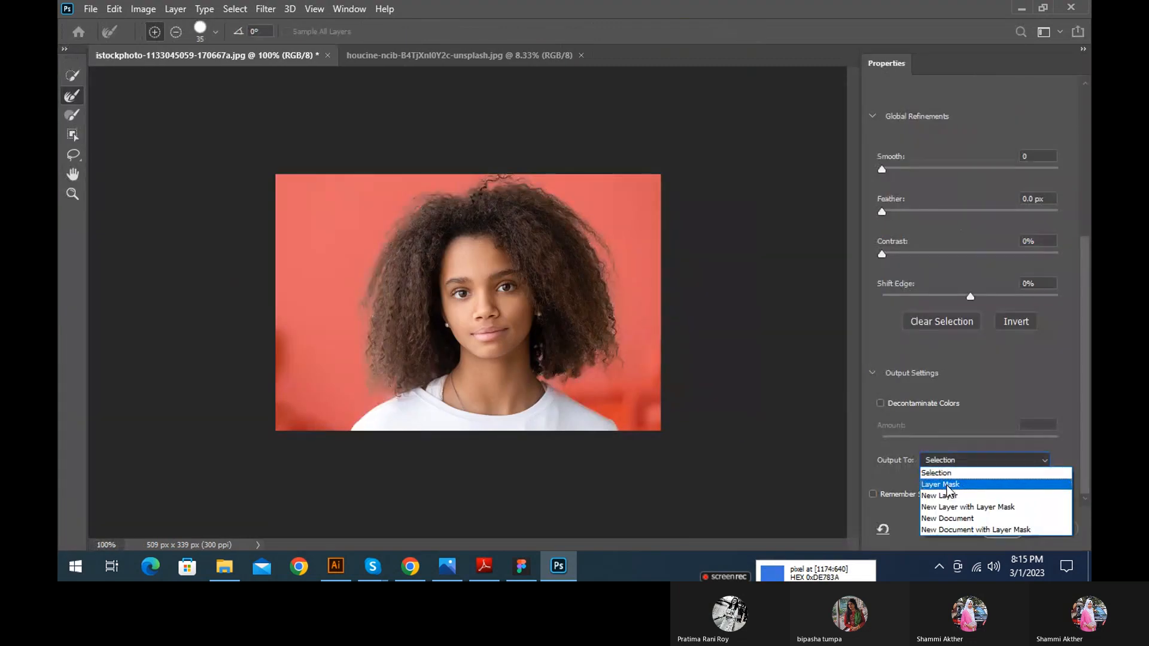
{"action": "left_click", "coordinate": [947, 486]}
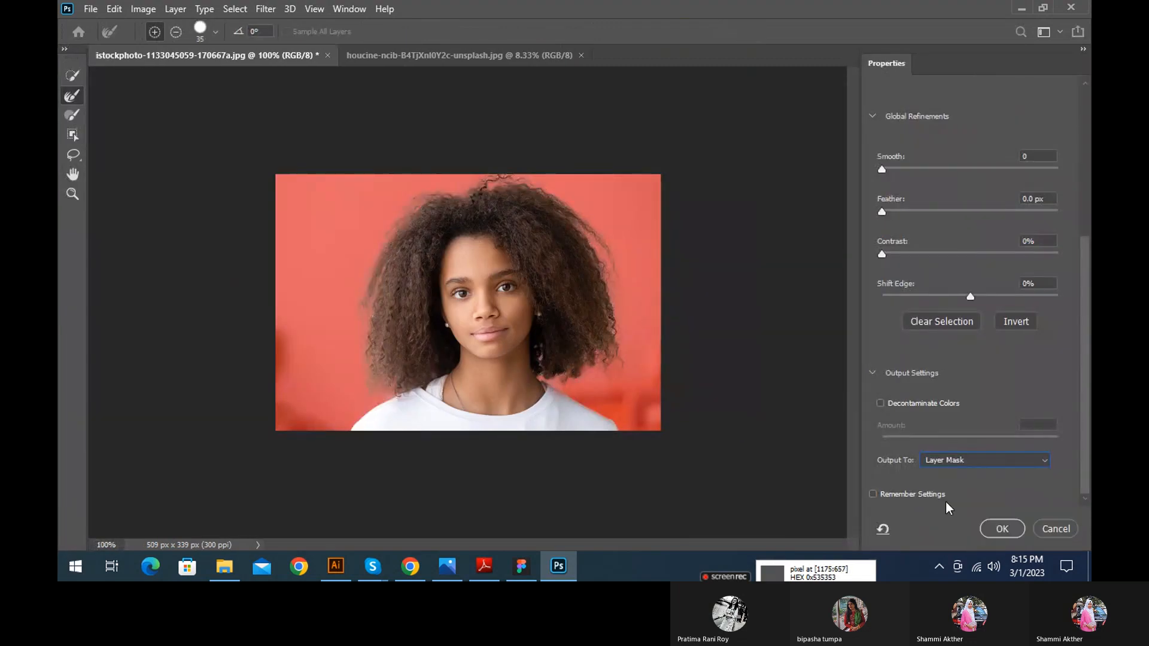
{"action": "left_click", "coordinate": [990, 529]}
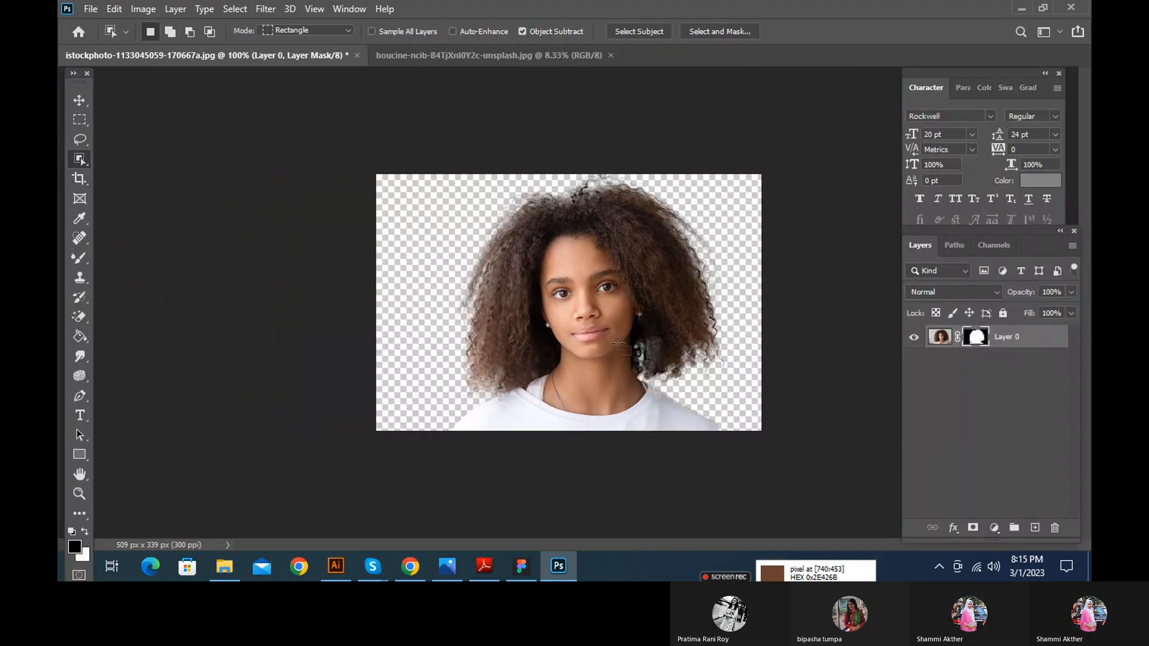
{"action": "key", "text": "ctrl+z"}
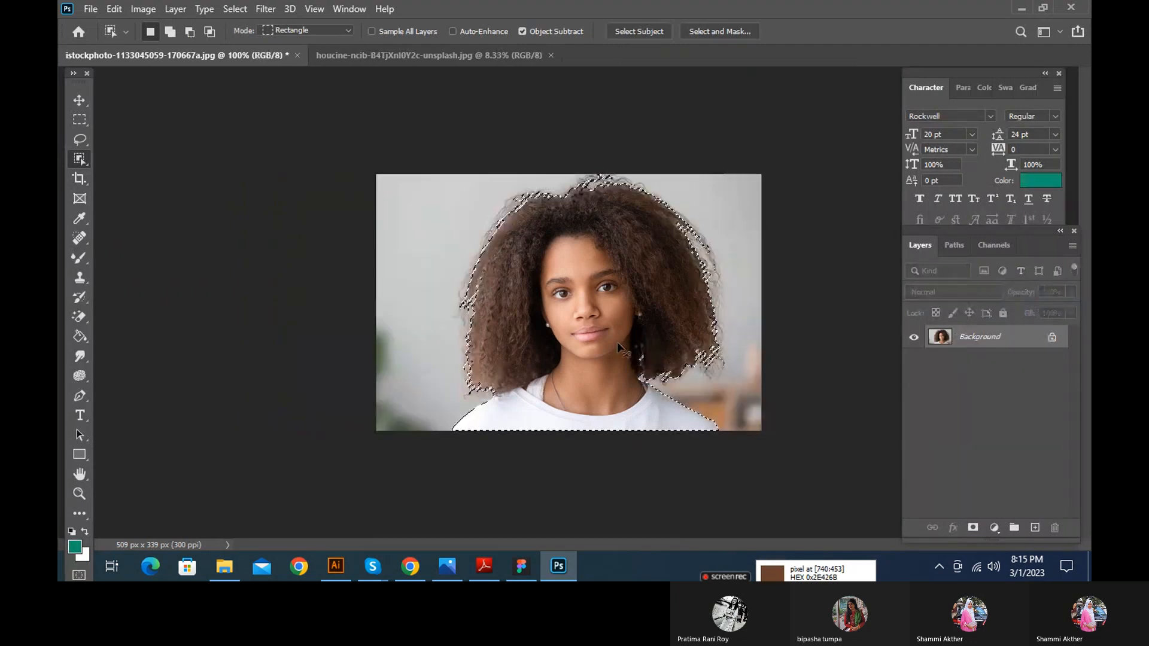
Try outputting the refined selection to a New Layer, and undo it
{"action": "left_click", "coordinate": [728, 31]}
{"action": "left_click", "coordinate": [942, 460]}
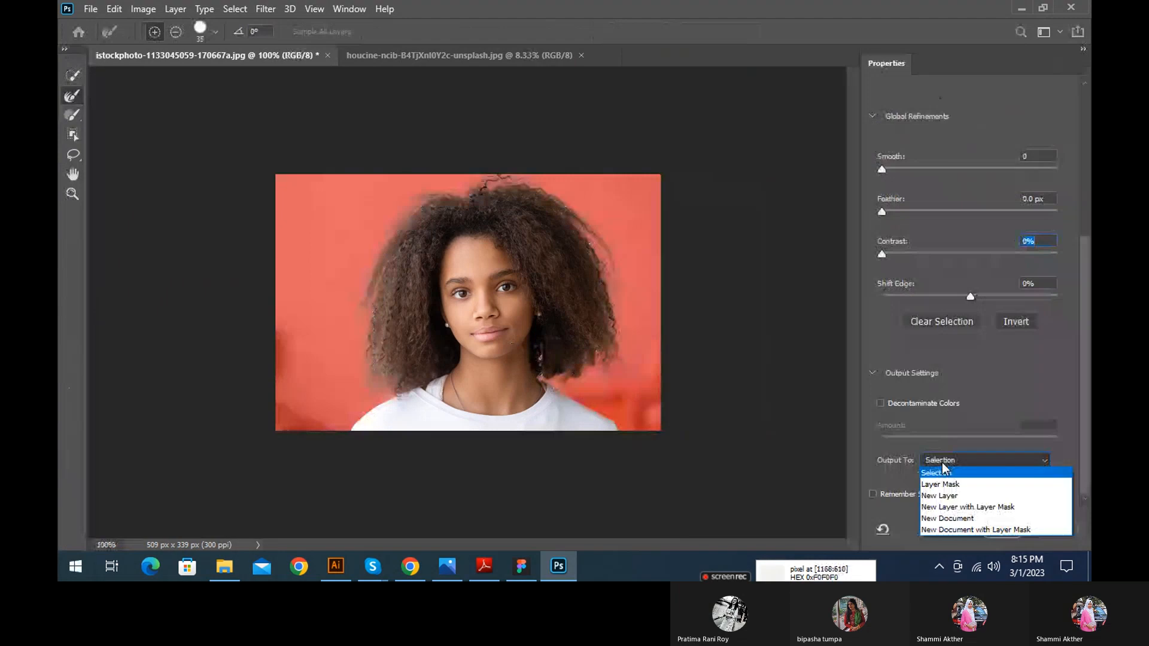
{"action": "left_click", "coordinate": [942, 494]}
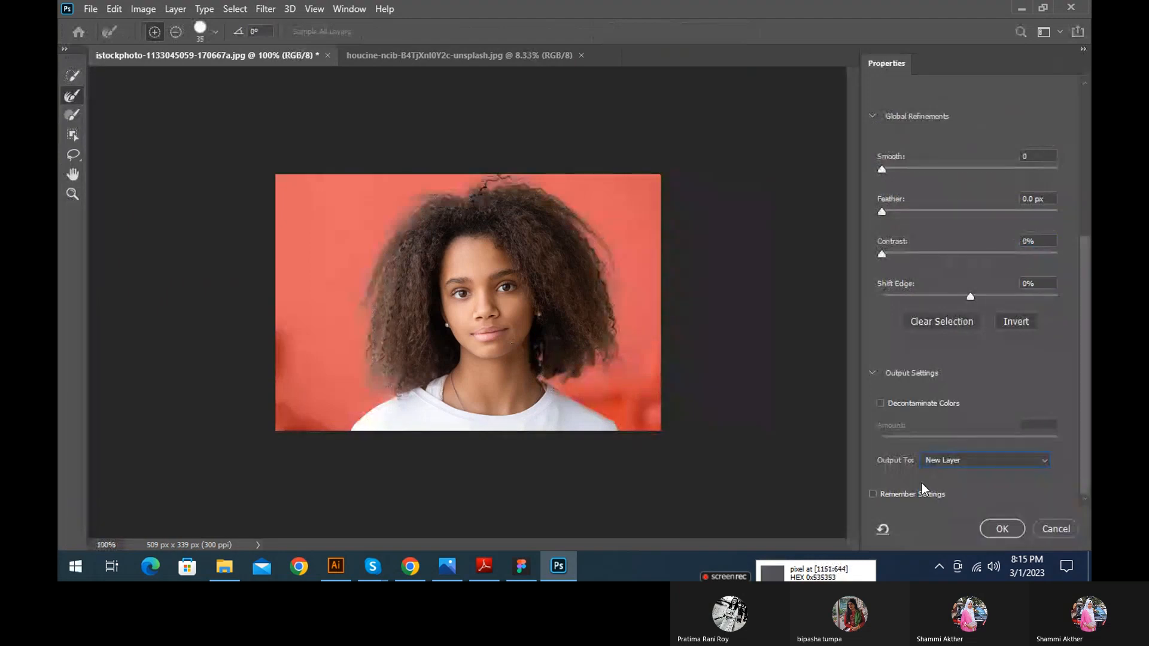
{"action": "left_click", "coordinate": [996, 528]}
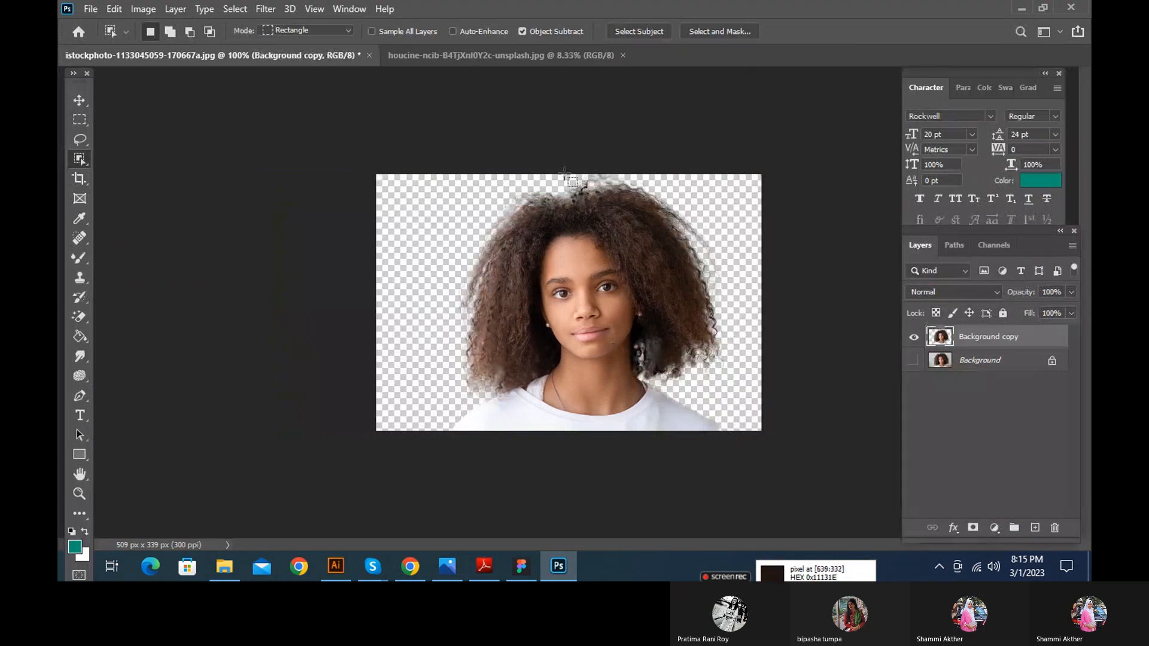
{"action": "key", "text": "ctrl+z"}
{"action": "key", "text": "ctrl+z"}
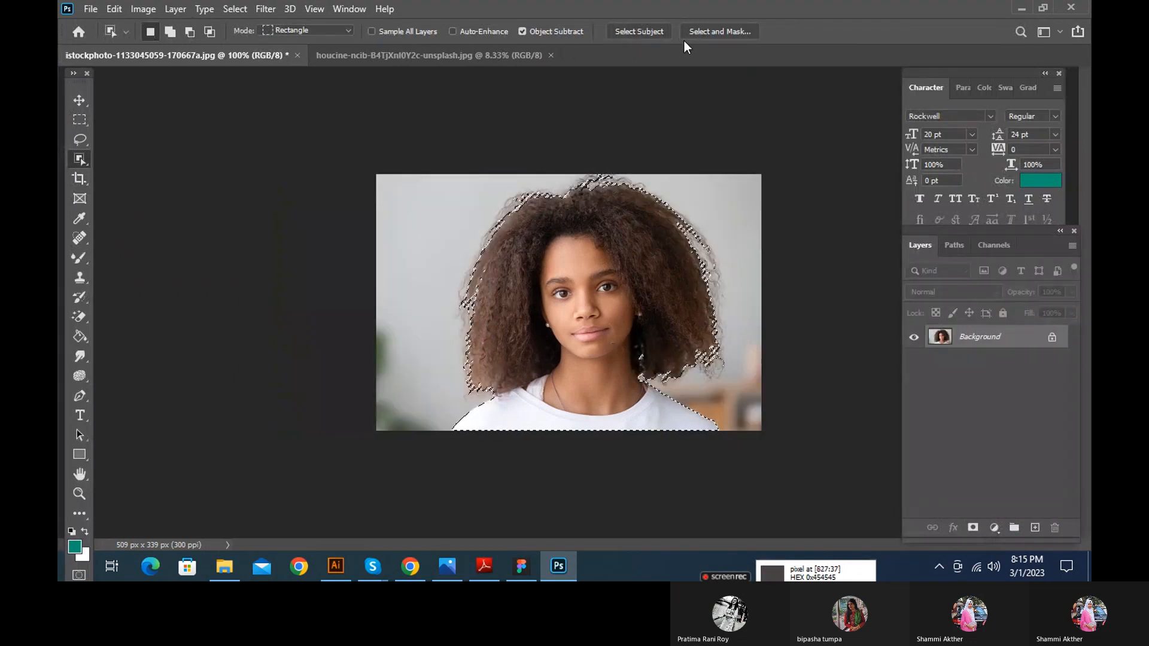
Try the New Layer with Layer Mask output for the refined selection, and undo it
{"action": "left_click", "coordinate": [717, 30]}
{"action": "left_click", "coordinate": [985, 459]}
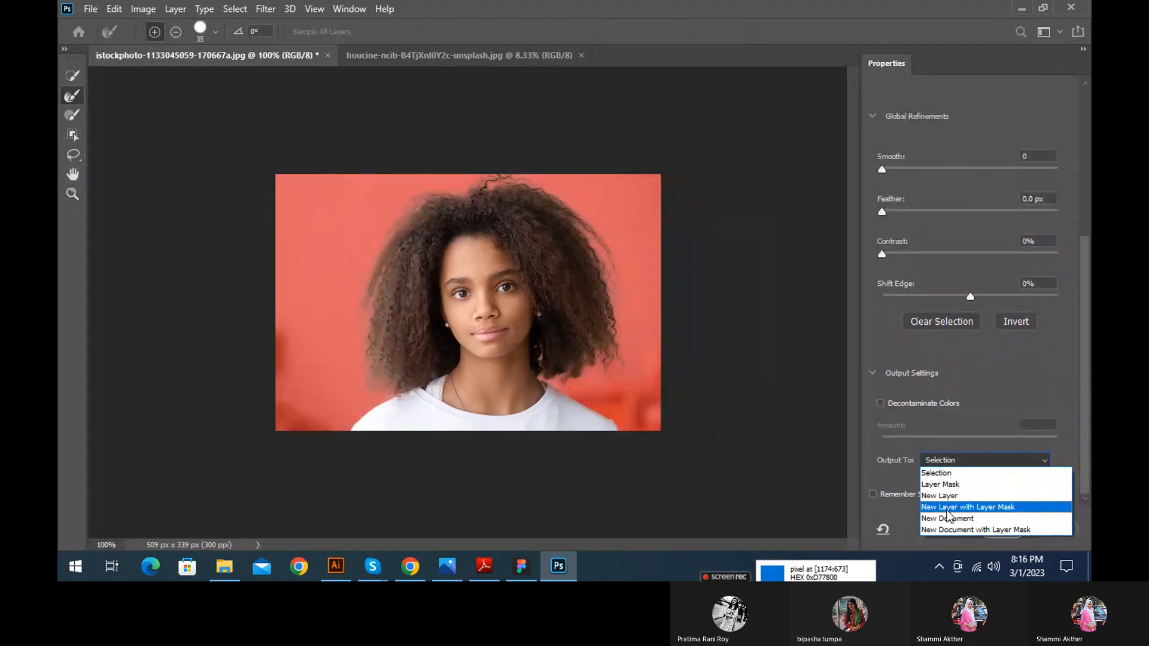
{"action": "left_click", "coordinate": [948, 508]}
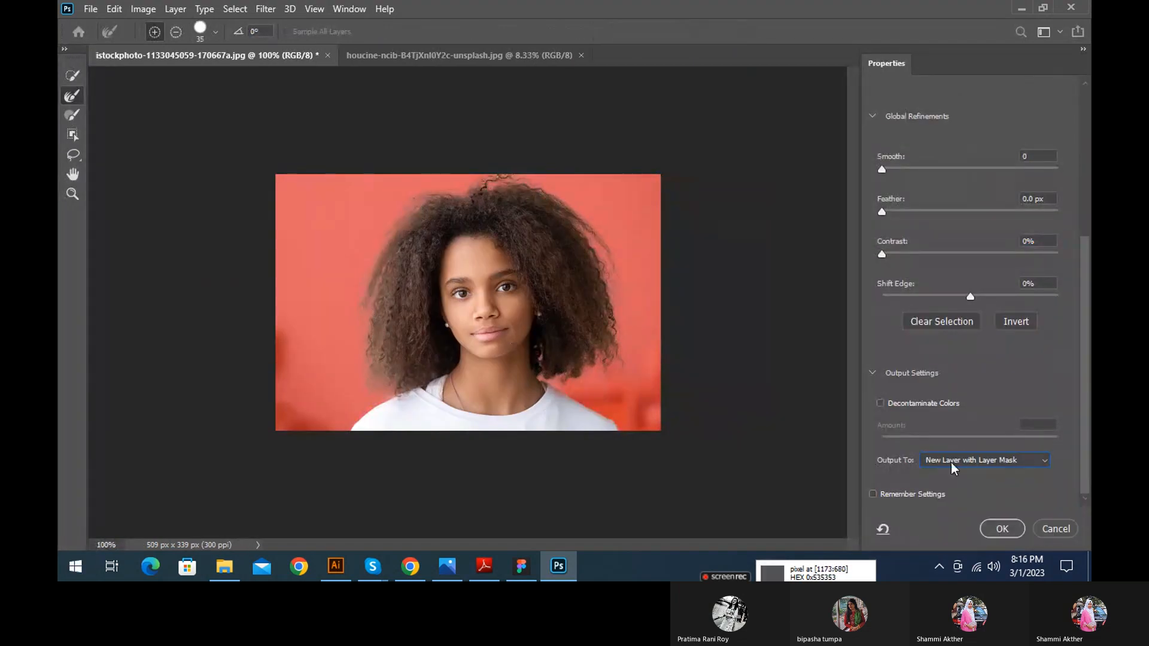
{"action": "left_click", "coordinate": [1002, 529]}
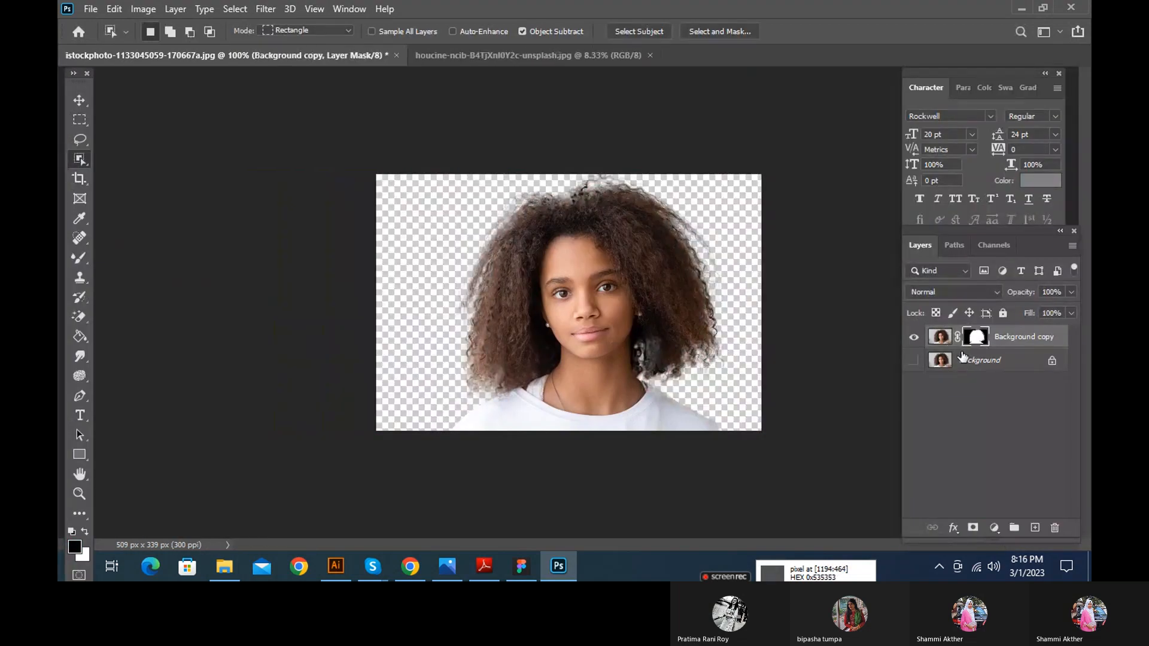
{"action": "key", "text": "ctrl+z"}
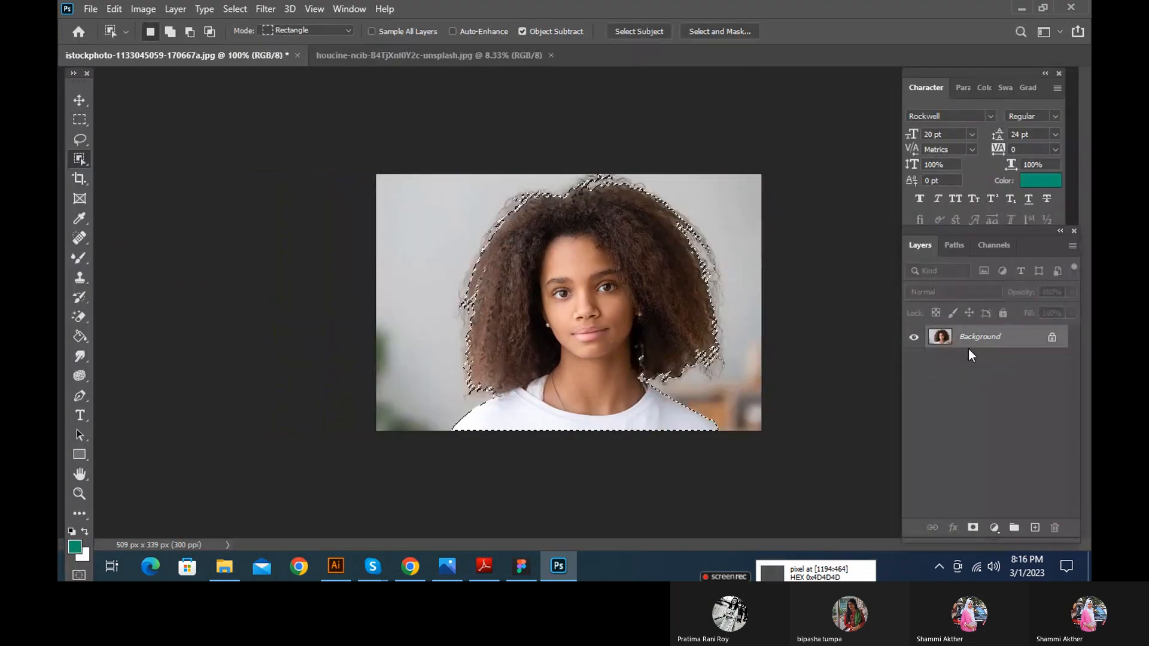
Try outputting the refined selection to a New Document, and close that document without saving
{"action": "left_click", "coordinate": [724, 31]}
{"action": "left_click", "coordinate": [961, 460]}
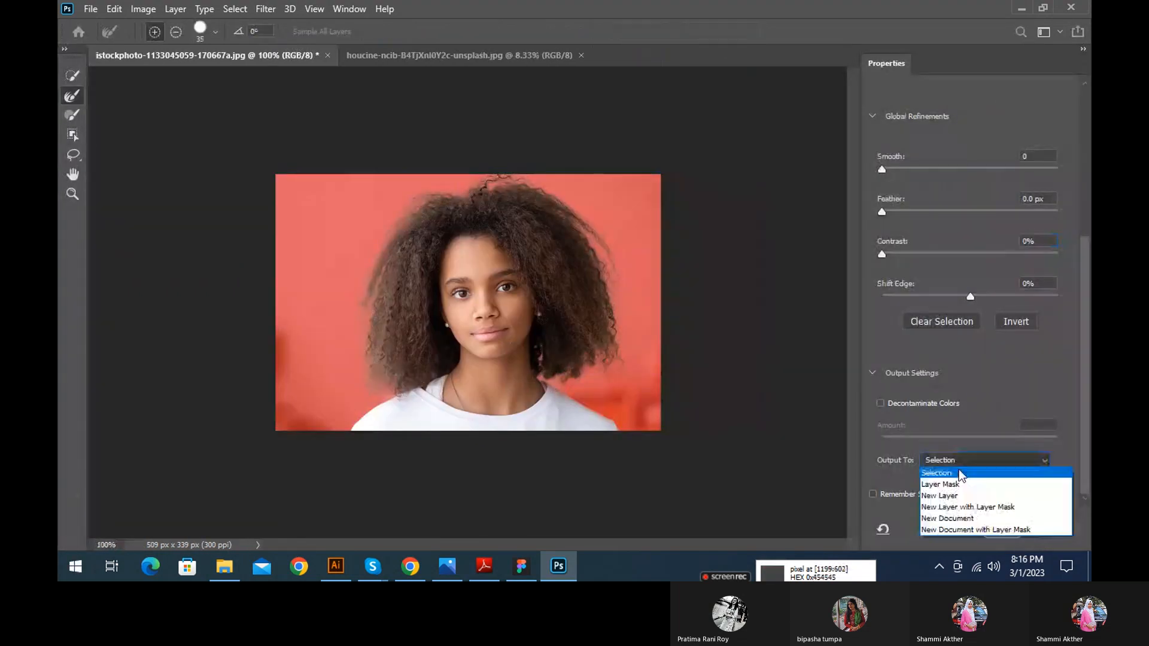
{"action": "left_click", "coordinate": [982, 530]}
{"action": "left_click", "coordinate": [996, 529]}
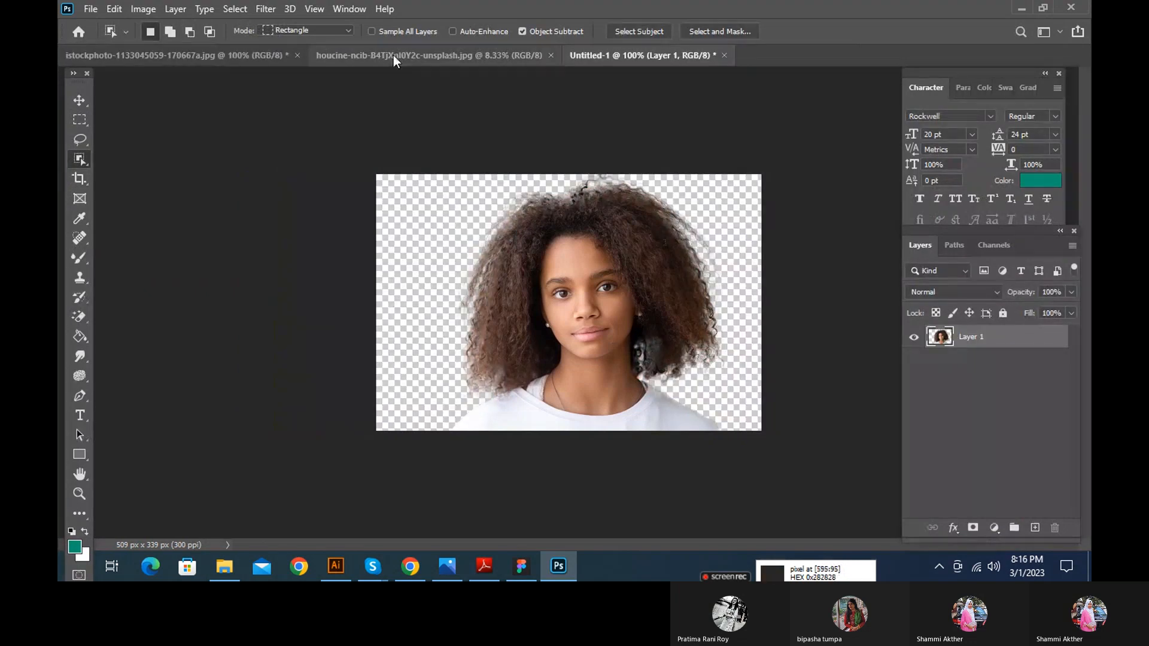
{"action": "left_click", "coordinate": [724, 55]}
{"action": "left_click", "coordinate": [567, 220]}
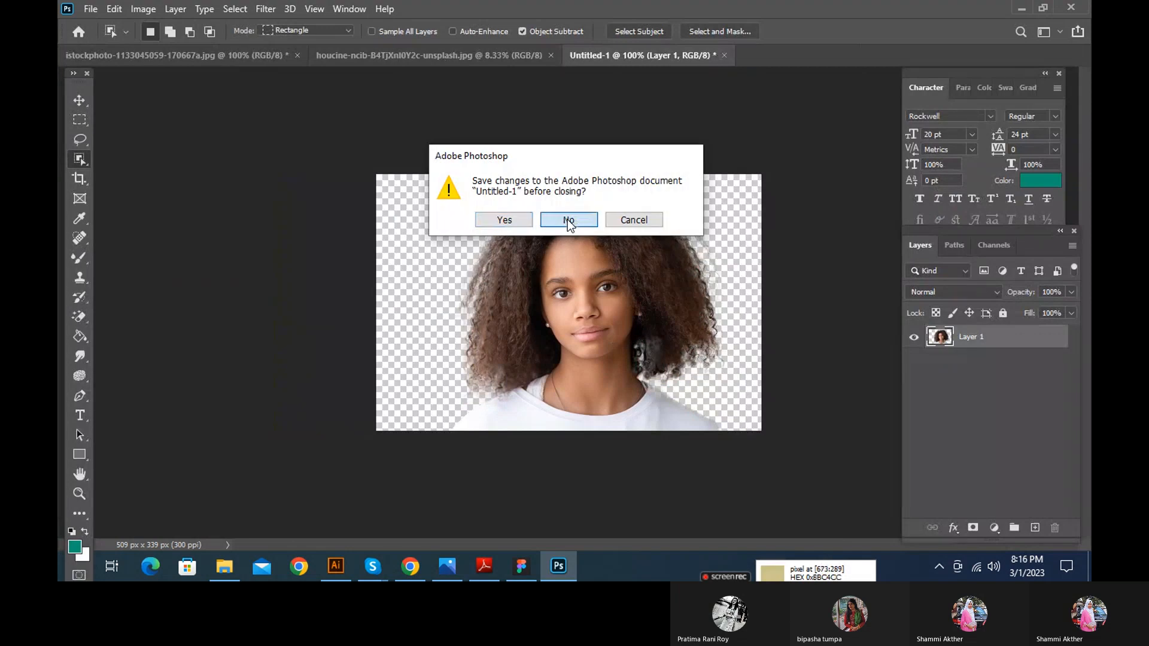
Try the New Document with Layer Mask output for the selection, and close the resulting document without saving
{"action": "left_click", "coordinate": [709, 32]}
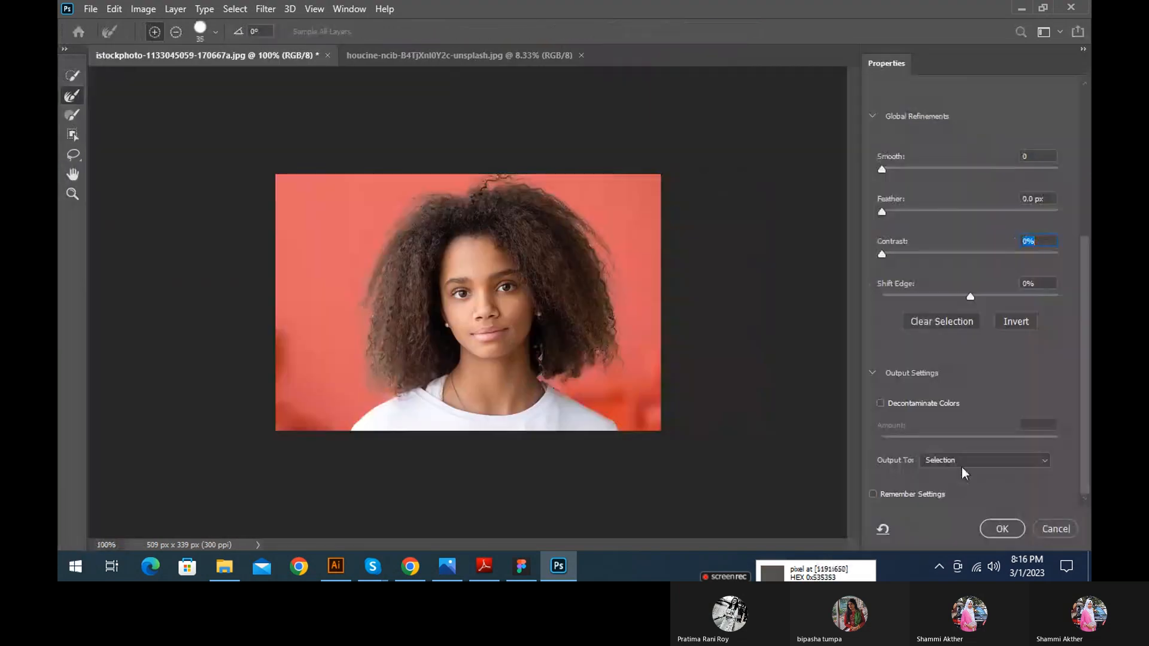
{"action": "left_click", "coordinate": [965, 460]}
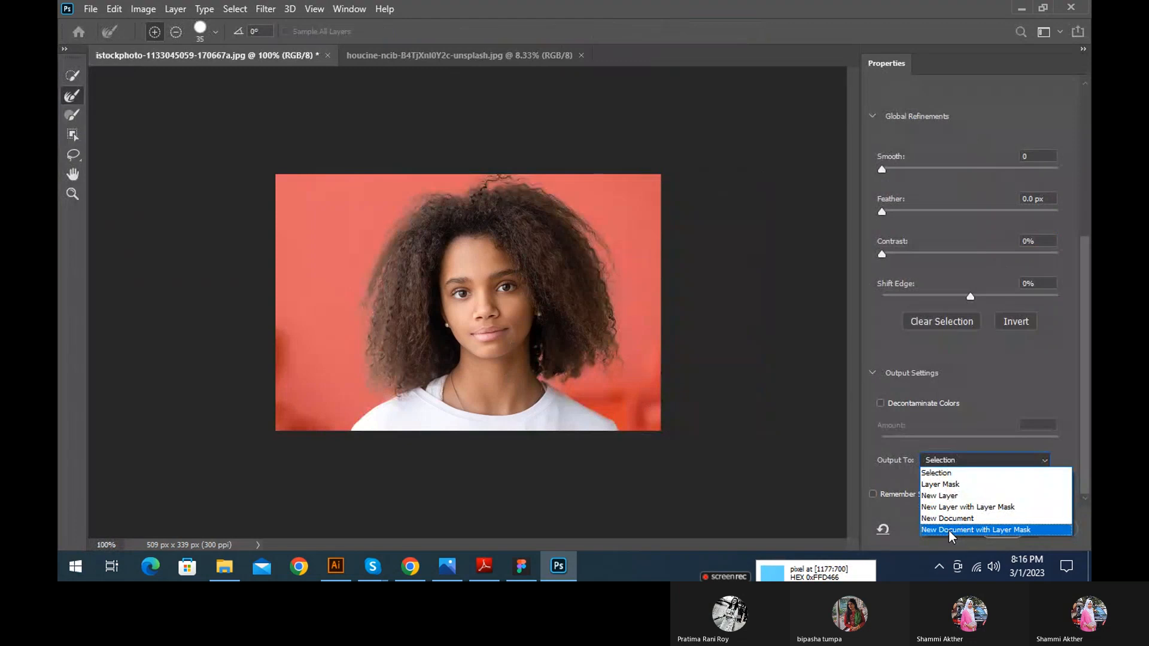
{"action": "left_click", "coordinate": [949, 532]}
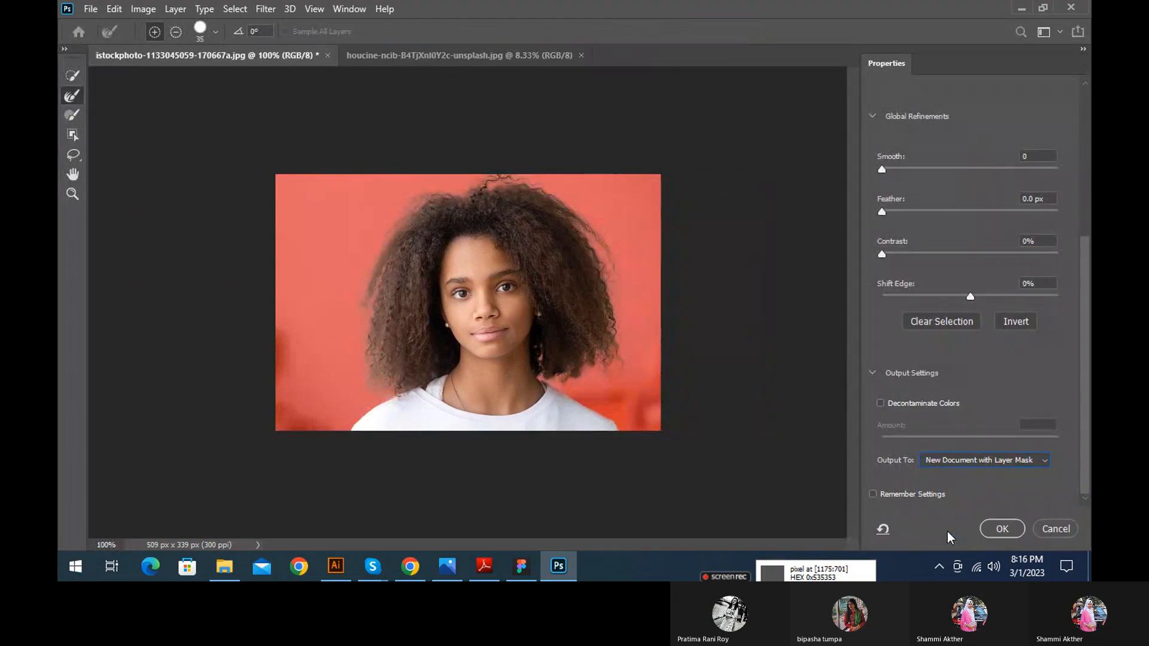
{"action": "left_click", "coordinate": [1001, 529]}
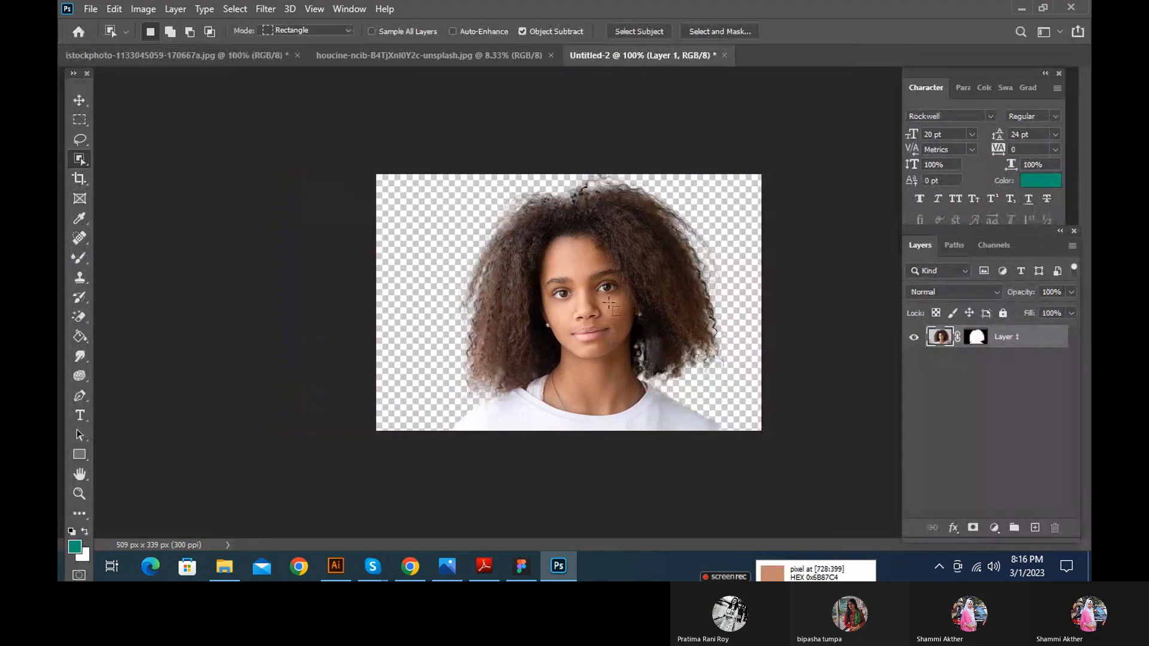
{"action": "left_click", "coordinate": [725, 56]}
{"action": "left_click", "coordinate": [573, 218]}
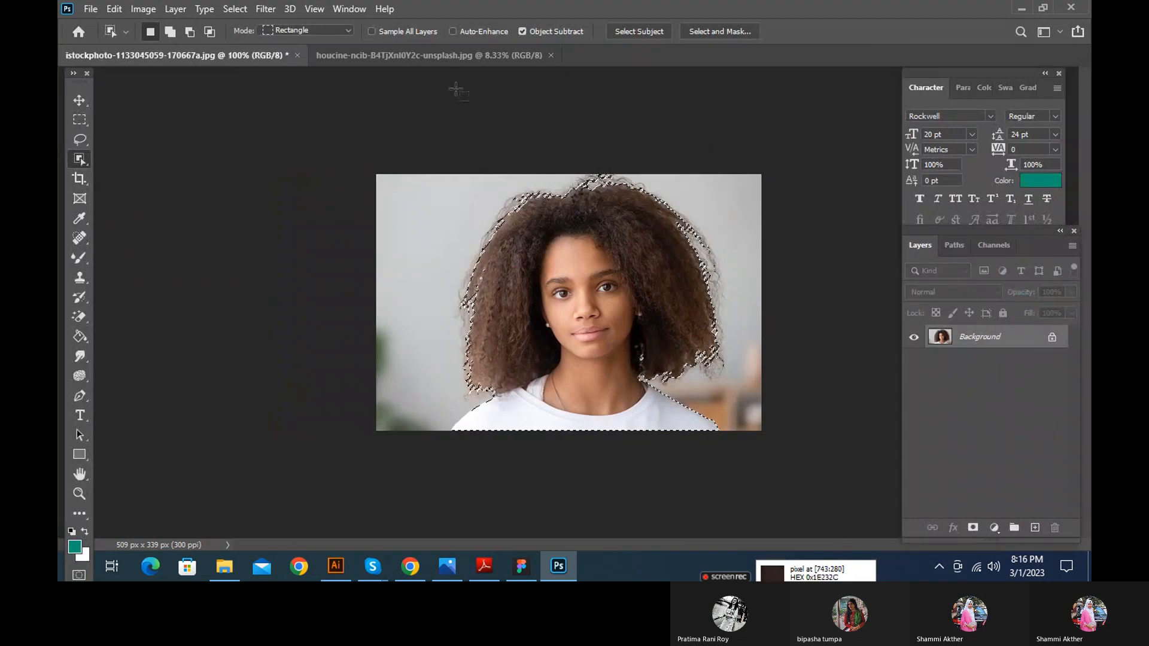
Try inverting the selection in Select and Mask with output to New Layer with Layer Mask, and undo it
{"action": "left_click", "coordinate": [712, 31]}
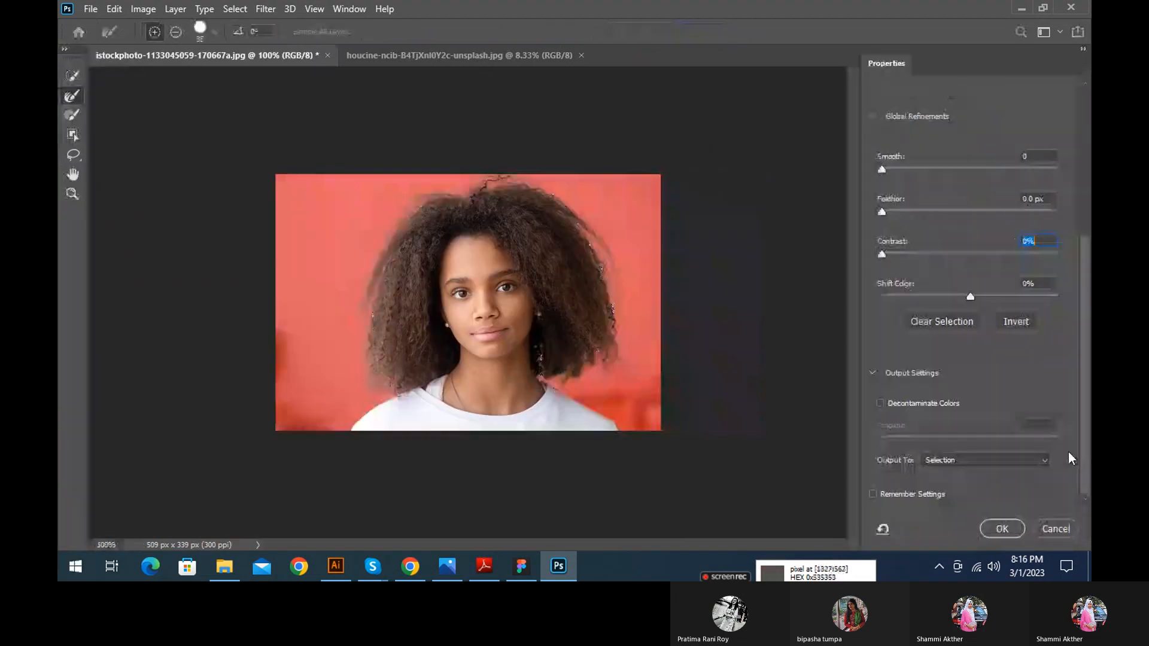
{"action": "left_click", "coordinate": [970, 462]}
{"action": "left_click", "coordinate": [981, 506]}
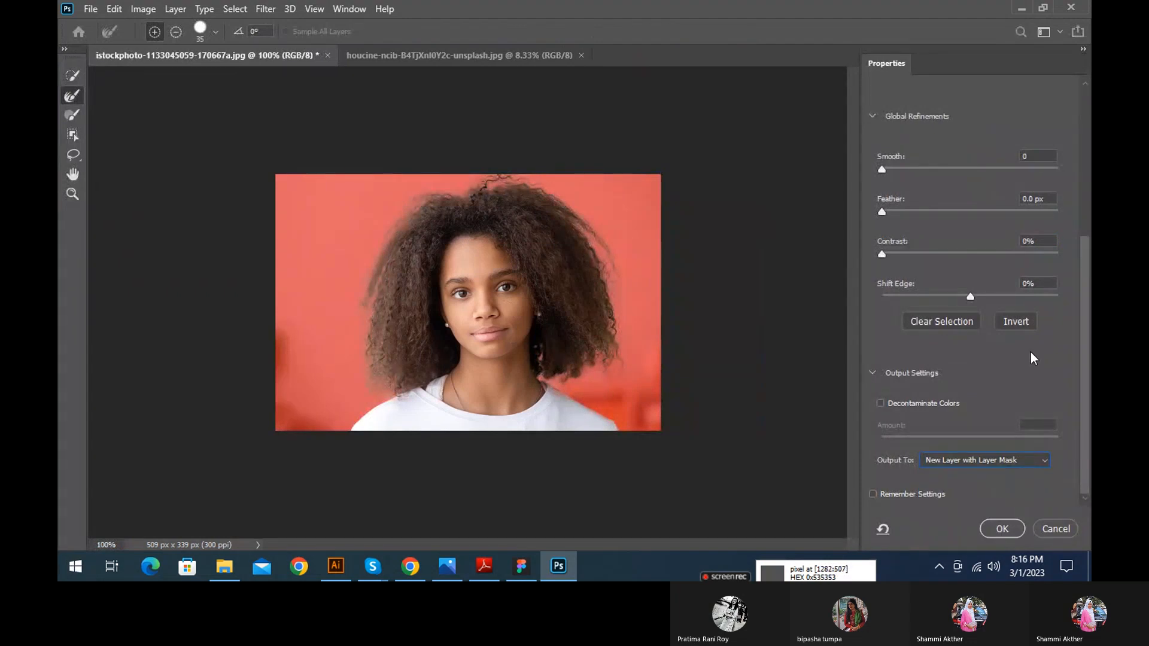
{"action": "left_click", "coordinate": [1028, 321]}
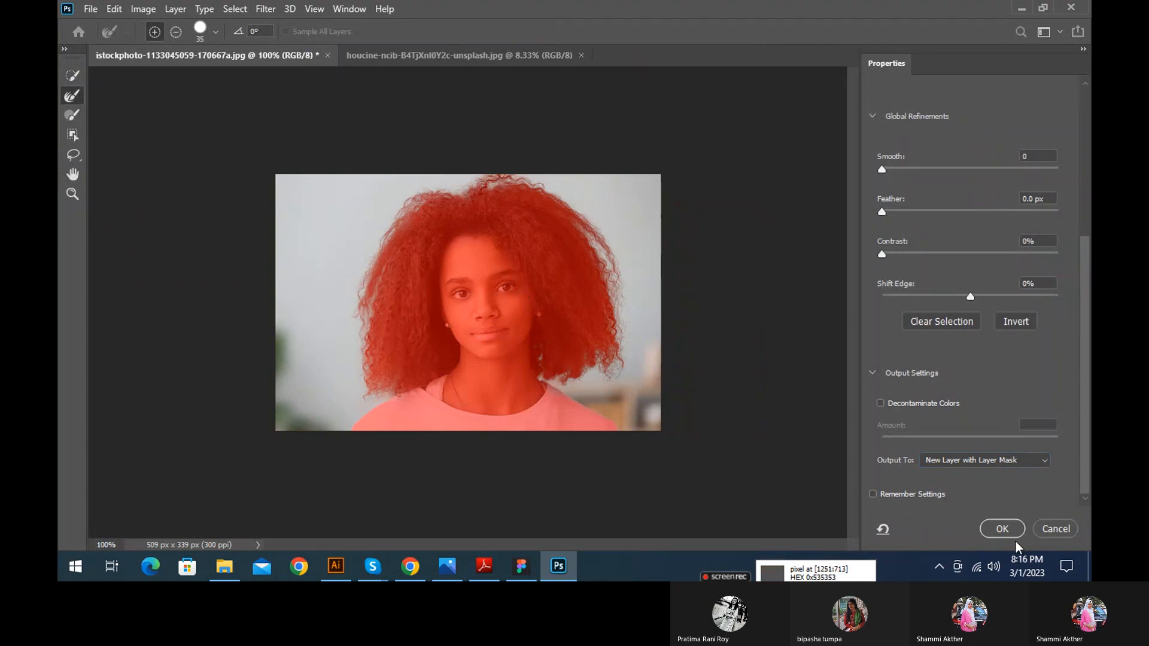
{"action": "left_click", "coordinate": [1003, 529]}
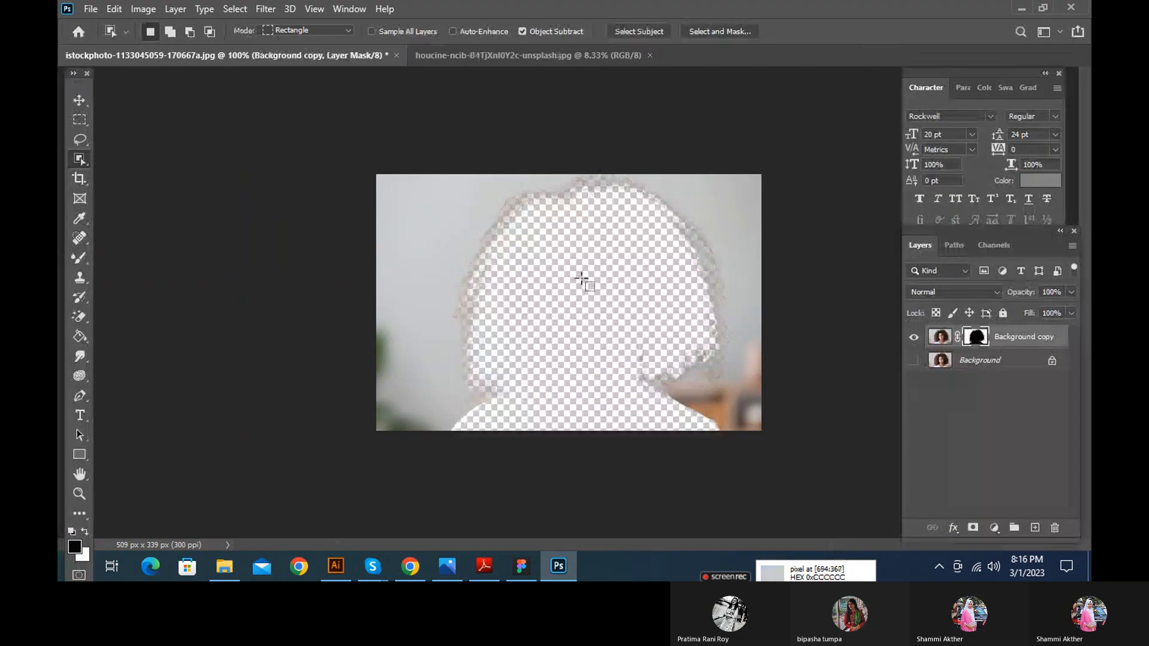
{"action": "key", "text": "ctrl+z"}
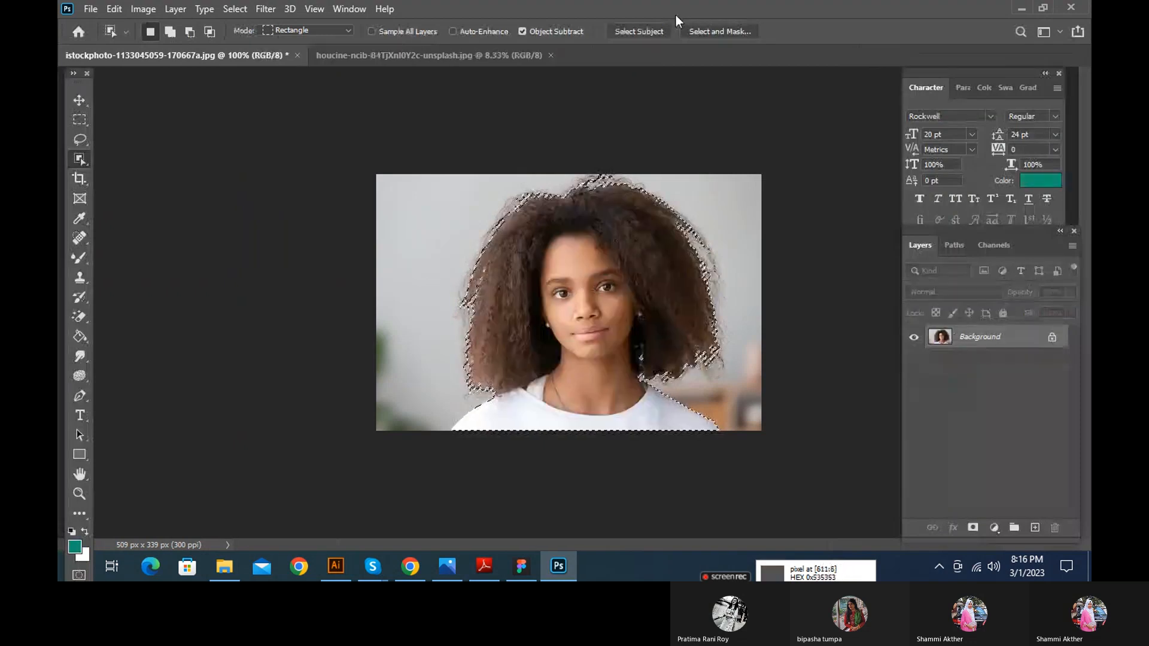
Output the girl's refined selection from Select and Mask to a New Layer with Layer Mask
{"action": "left_click", "coordinate": [713, 34]}
{"action": "left_click", "coordinate": [967, 461]}
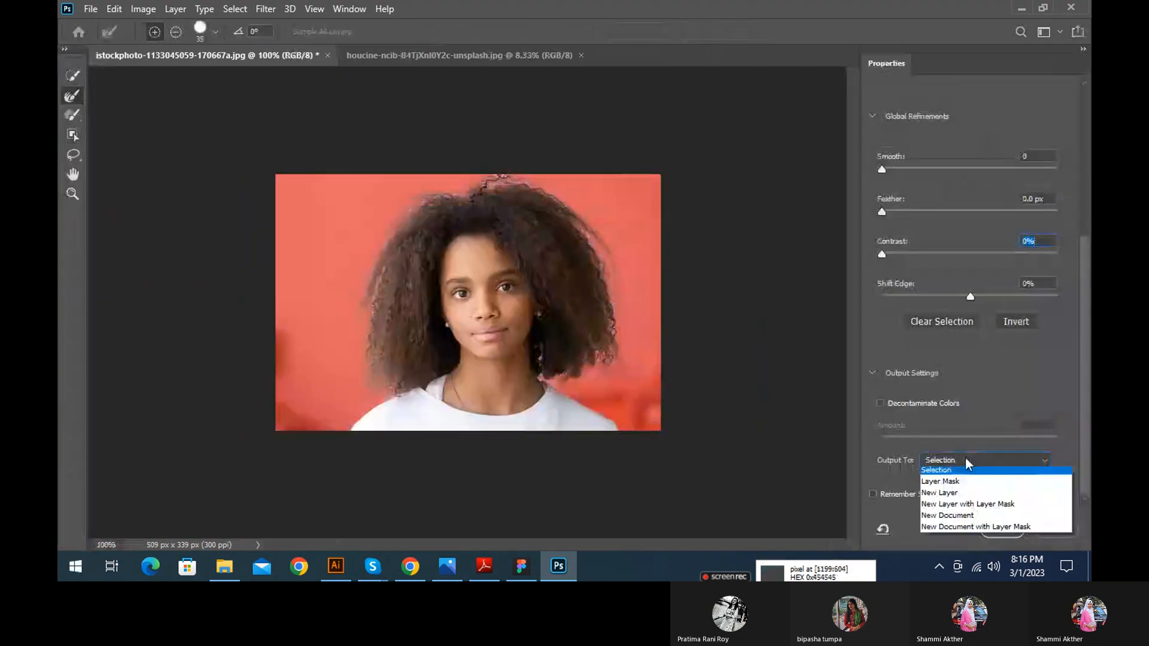
{"action": "left_click", "coordinate": [967, 504]}
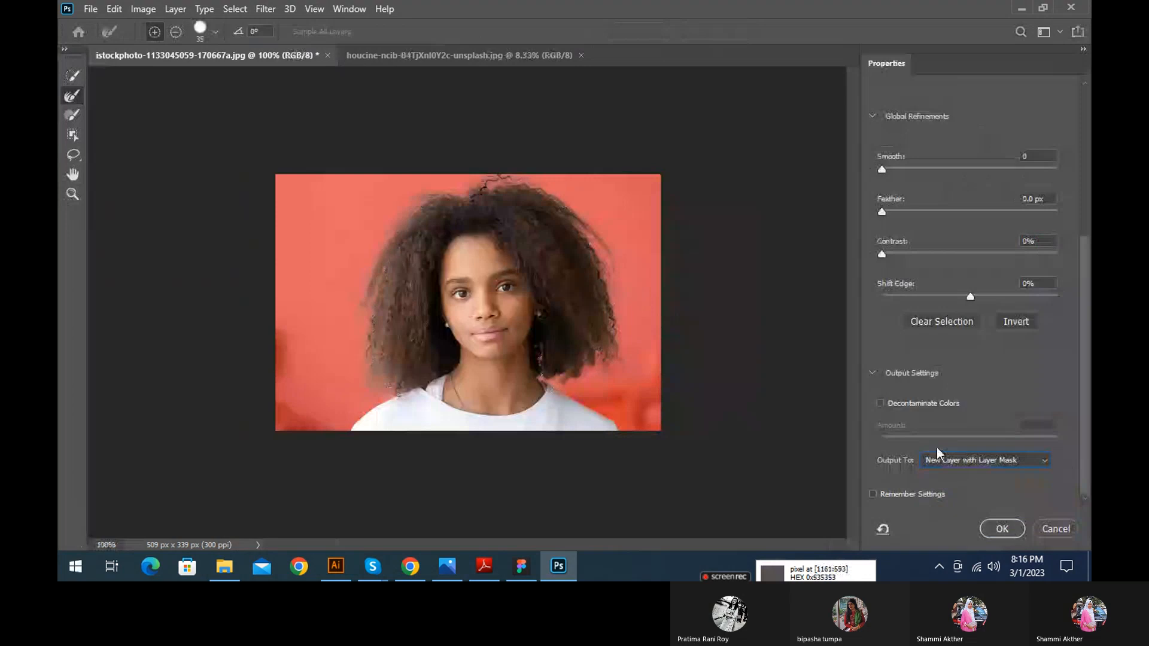
{"action": "left_click", "coordinate": [1002, 529]}
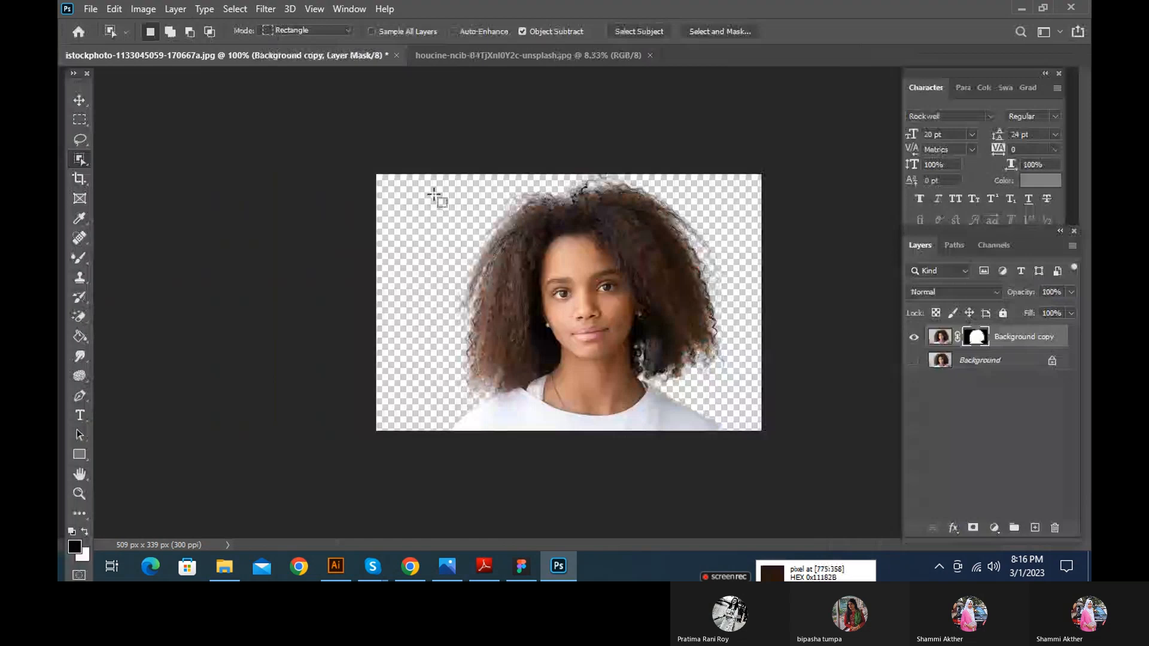
Add a Solid Color fill layer in dark green 27584c directly above the original Background layer
{"action": "left_click", "coordinate": [949, 361]}
{"action": "left_click", "coordinate": [995, 528]}
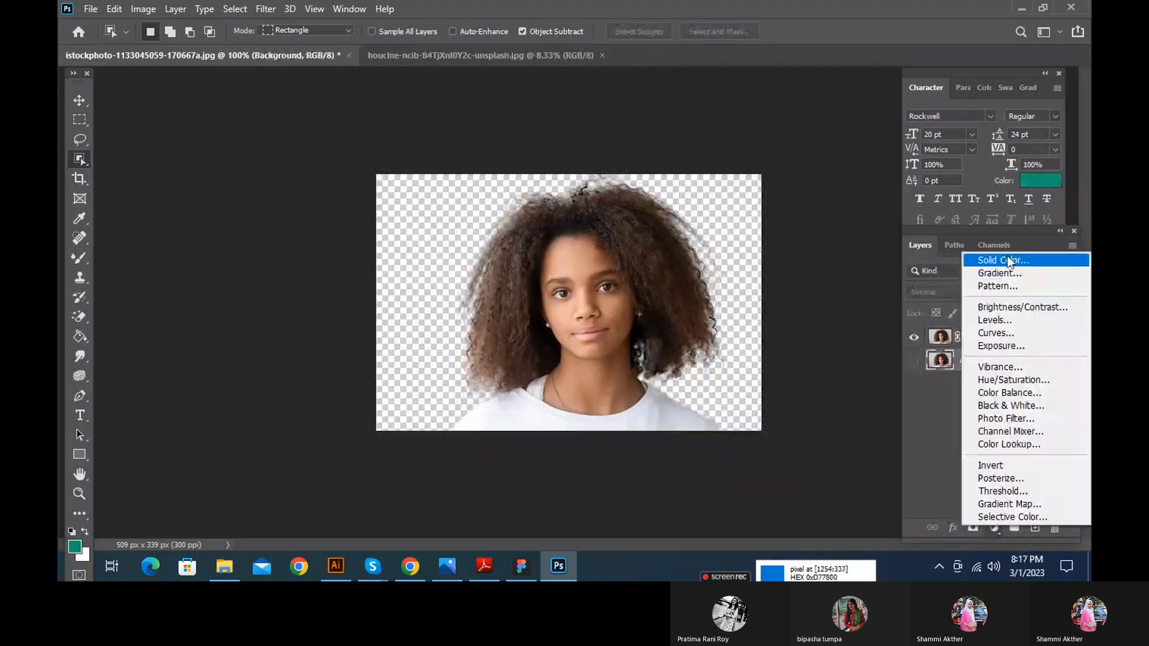
{"action": "left_click", "coordinate": [1009, 261]}
{"action": "left_click", "coordinate": [836, 451]}
{"action": "mouse_move", "coordinate": [835, 451]}
{"action": "left_mouse_down"}
{"action": "mouse_move", "coordinate": [784, 353]}
{"action": "mouse_move", "coordinate": [771, 401]}
{"action": "left_mouse_up"}
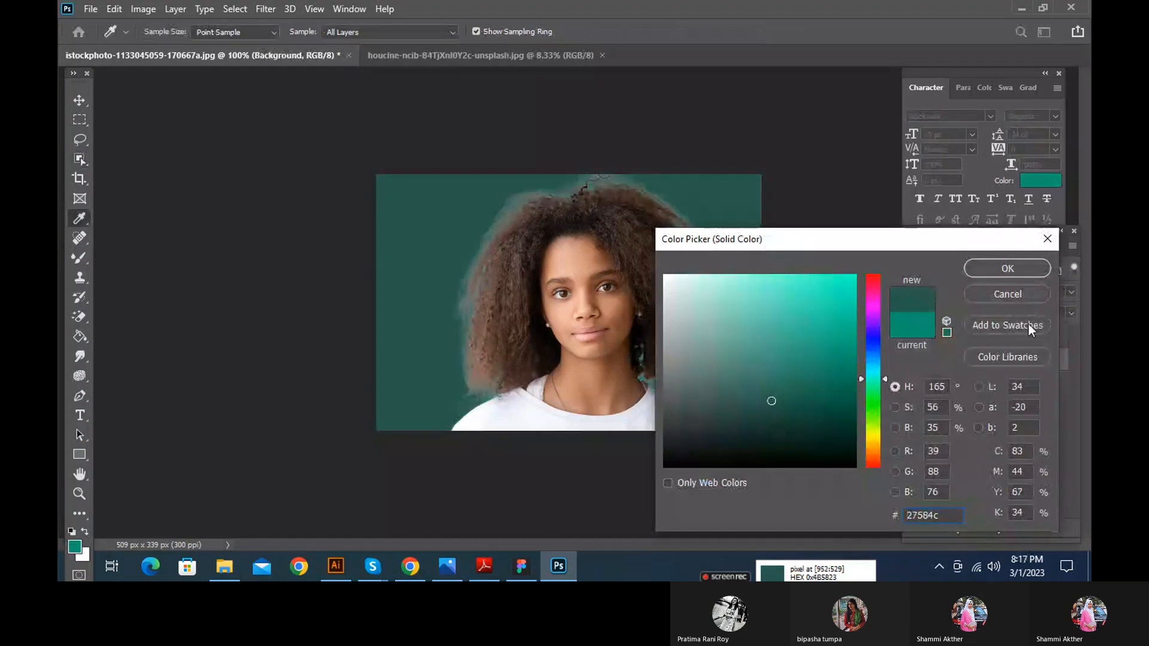
{"action": "left_click", "coordinate": [1016, 268]}
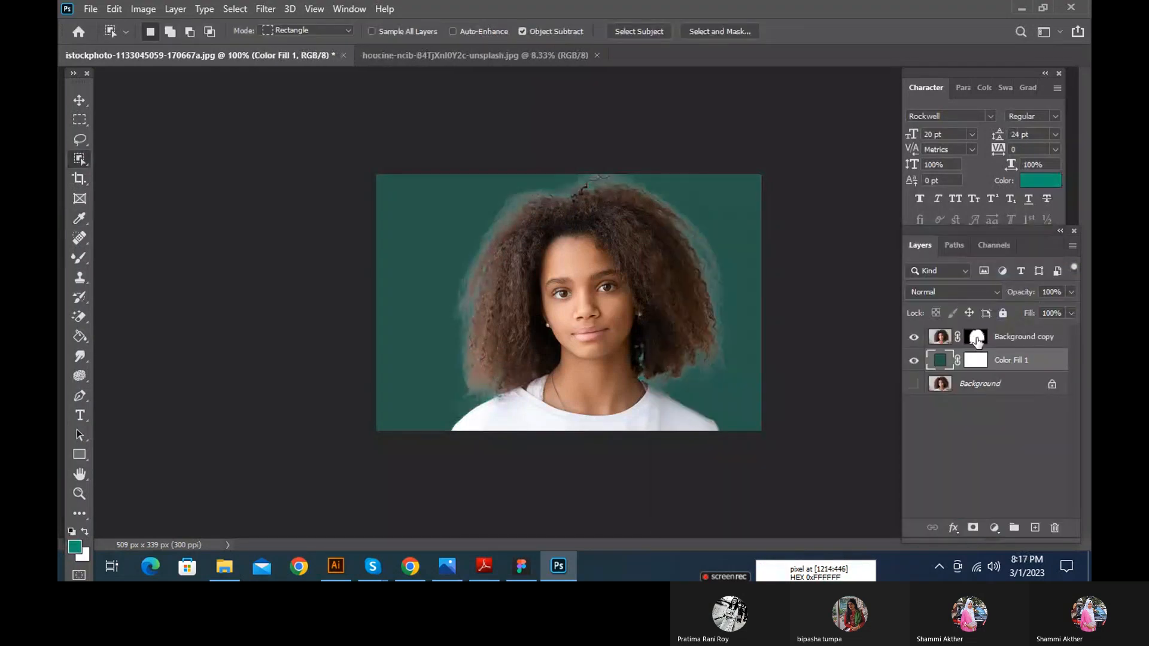
Set up the Color Replacement tool for the Background copy layer's image with a size 35 brush and continuous sampling
{"action": "left_click", "coordinate": [976, 339]}
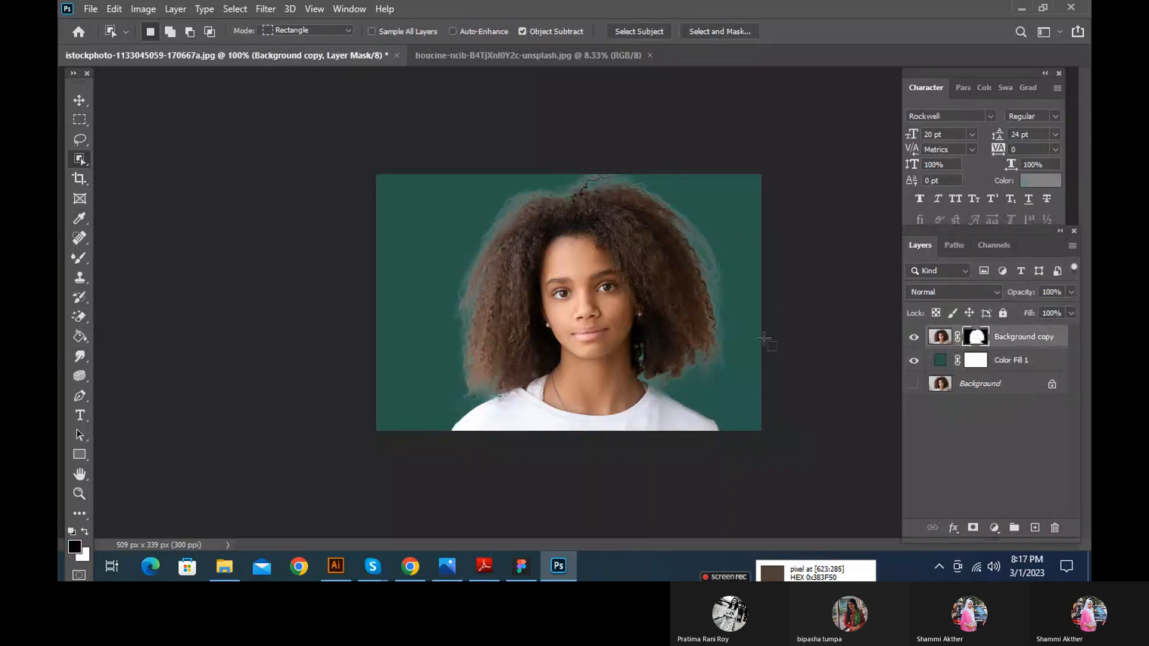
{"action": "left_click", "coordinate": [942, 338]}
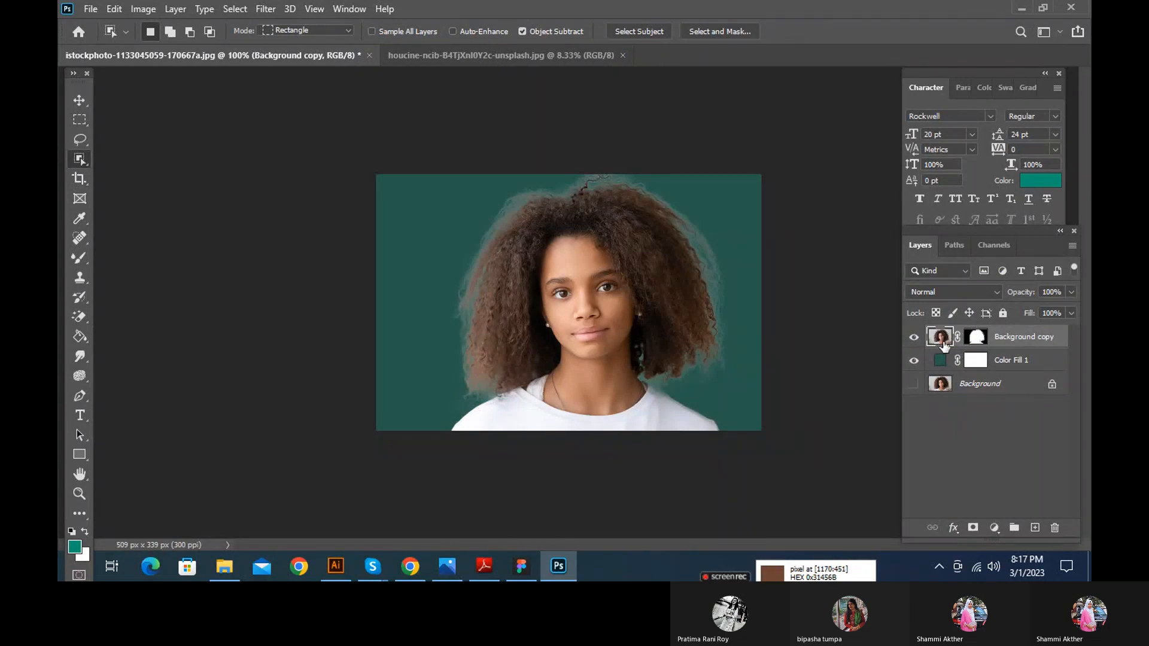
{"action": "left_click", "coordinate": [77, 264]}
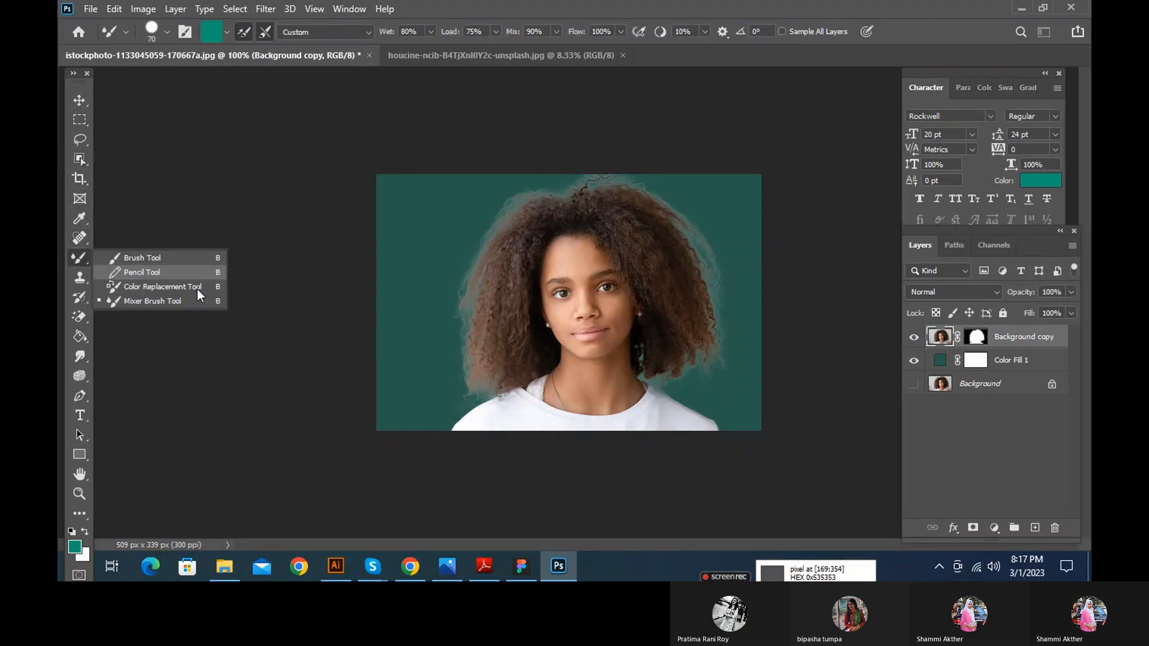
{"action": "left_click", "coordinate": [149, 288]}
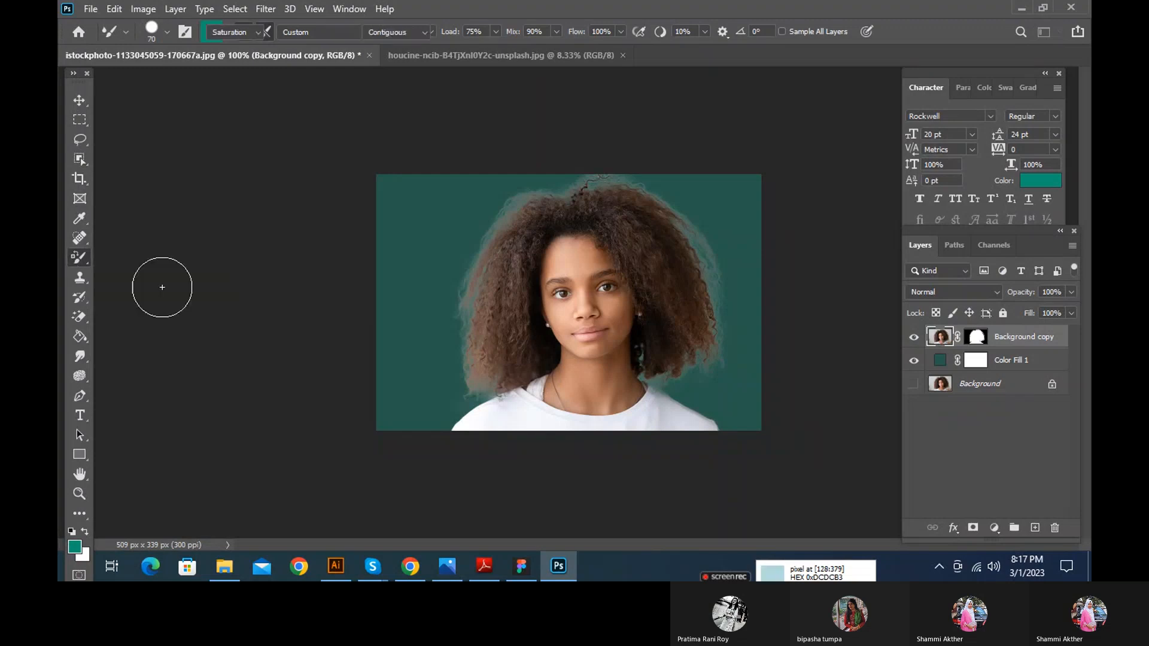
{"action": "key", "text": "bracketleft"}
{"action": "key", "text": "bracketleft"}
{"action": "key", "text": "bracketleft"}
{"action": "key", "text": "bracketleft"}
{"action": "key", "text": "bracketleft"}
{"action": "key", "text": "bracketleft"}
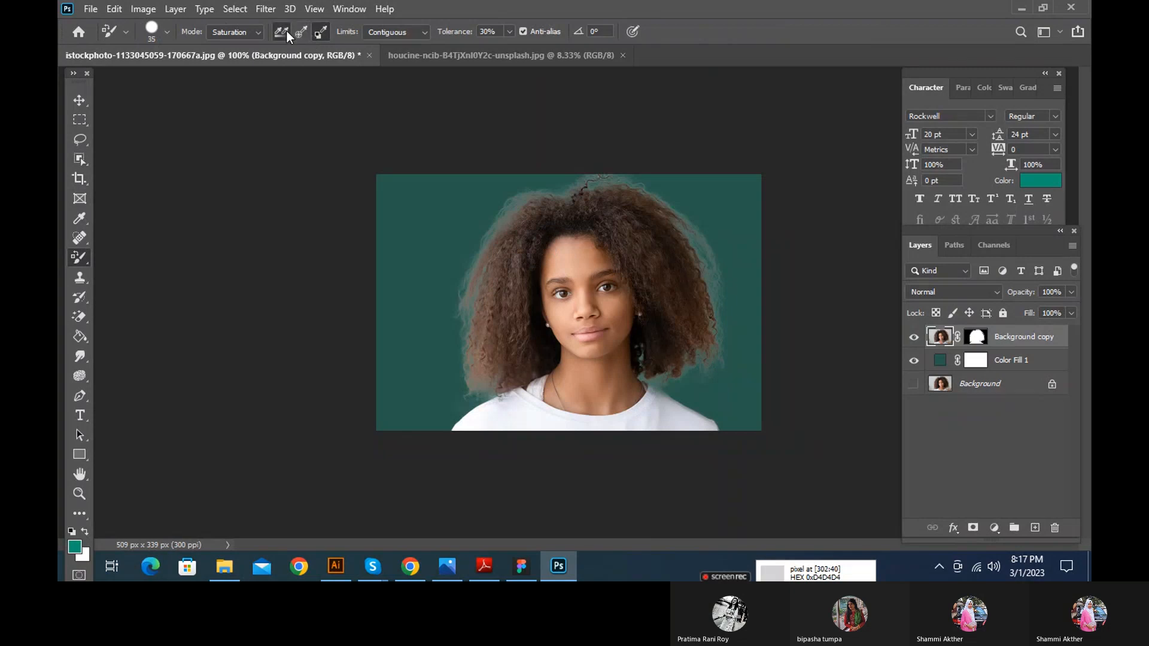
{"action": "left_click", "coordinate": [287, 33]}
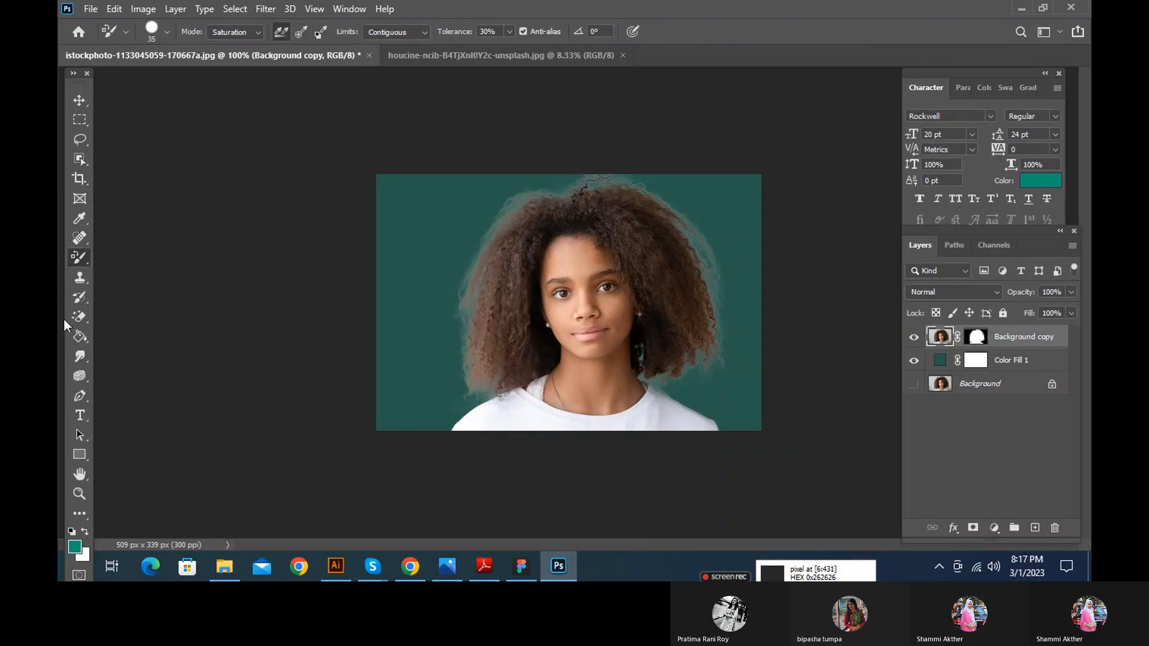
Sample a dark brown from the girl's hair as the foreground colour and return to the Color Replacement tool
{"action": "left_click", "coordinate": [79, 218]}
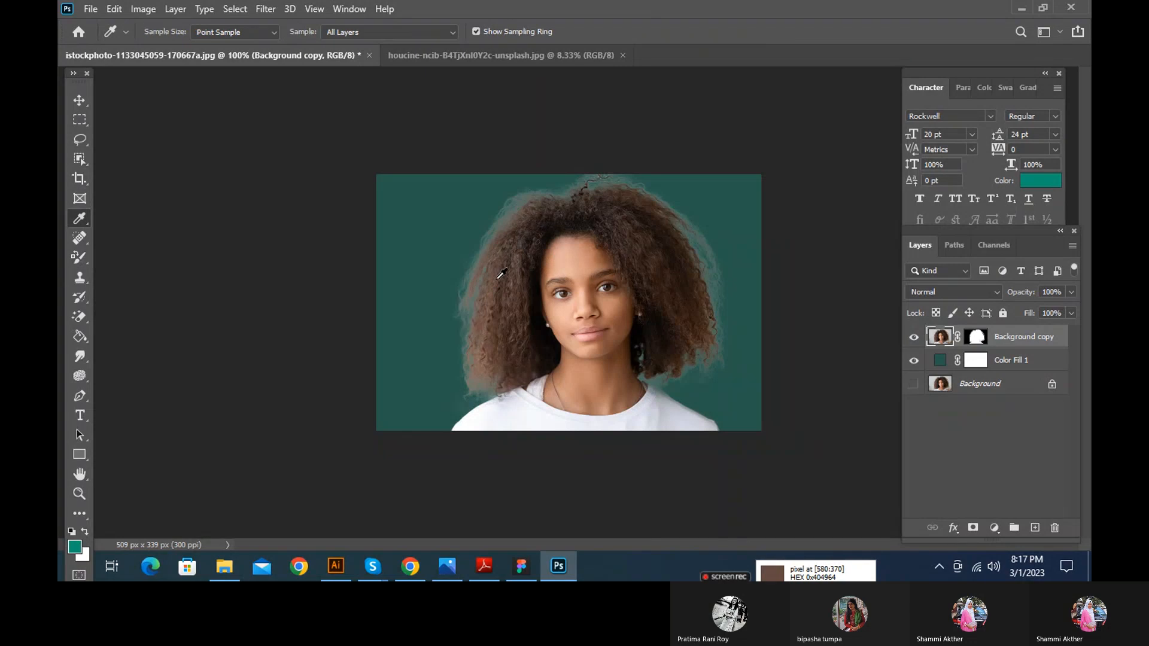
{"action": "left_click", "coordinate": [531, 233]}
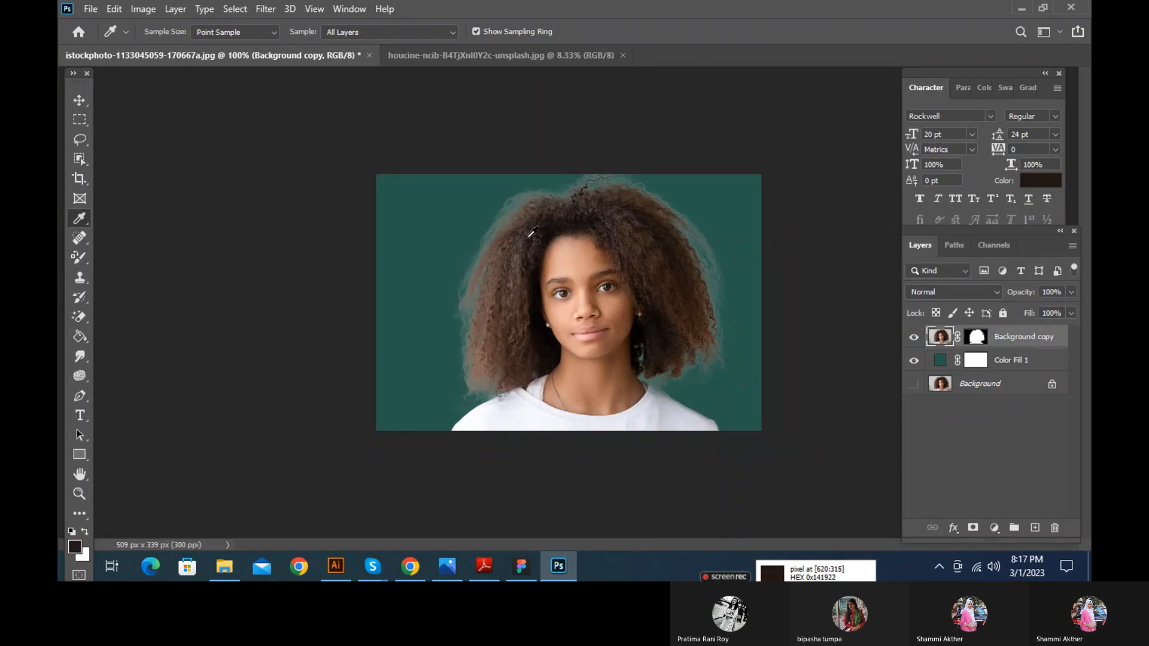
{"action": "left_click", "coordinate": [531, 233]}
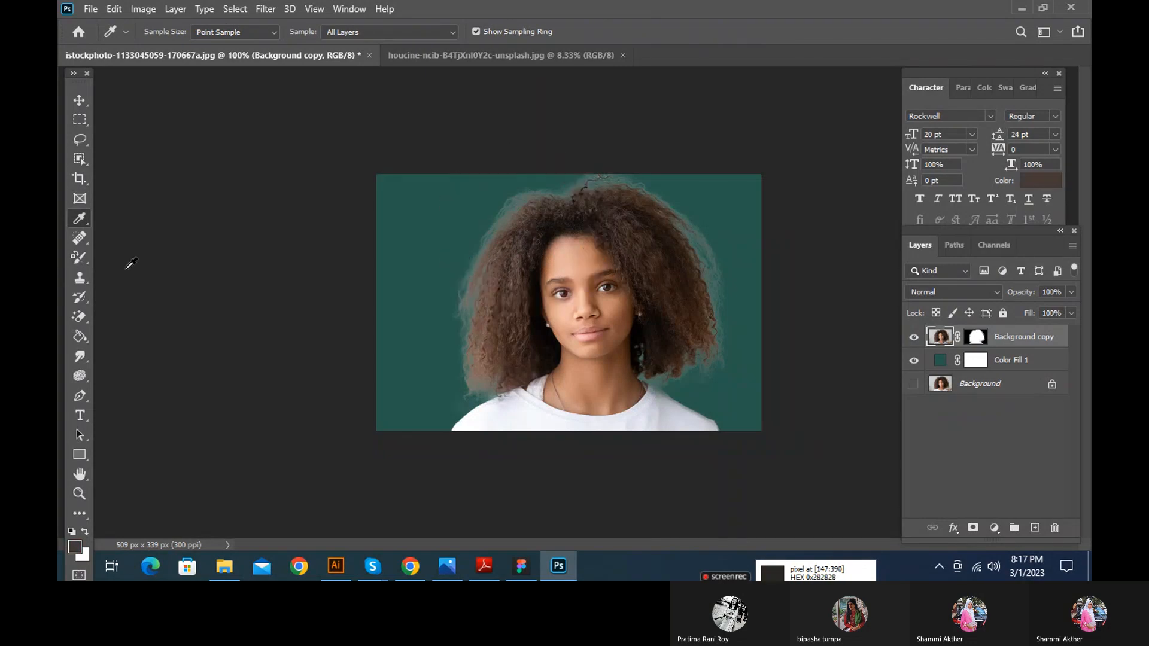
{"action": "left_click", "coordinate": [78, 257]}
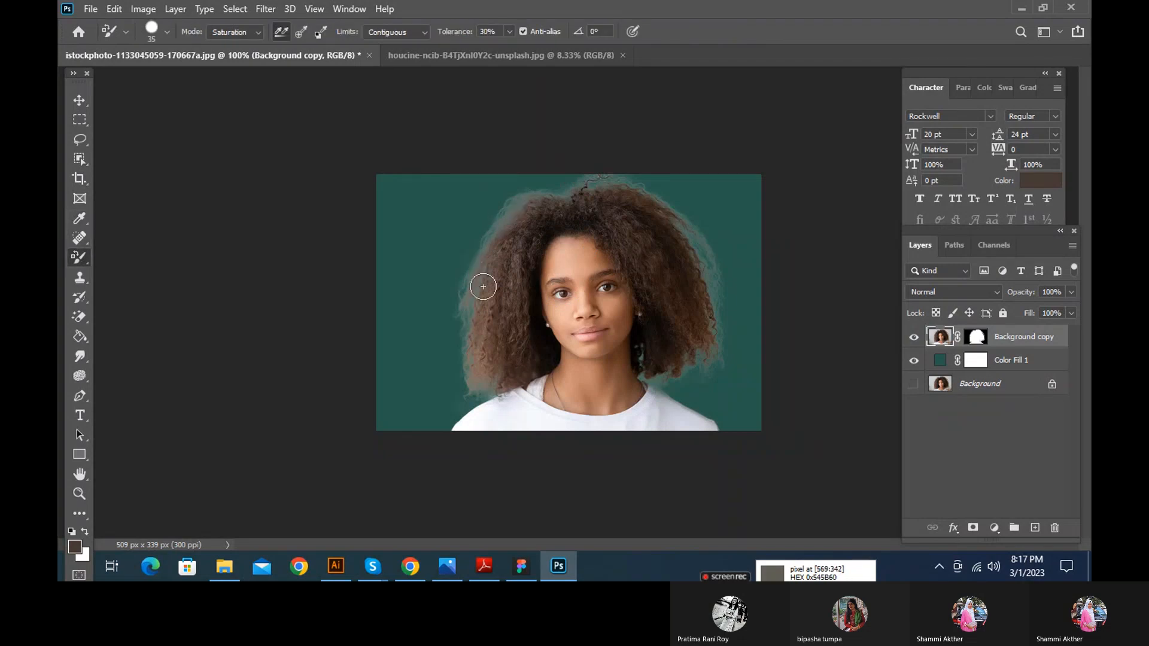
Try the Mixer Brush along the outer edge of the hair beside her cheek, and undo the strokes
{"action": "left_click", "coordinate": [517, 264], "text": "ctrl"}
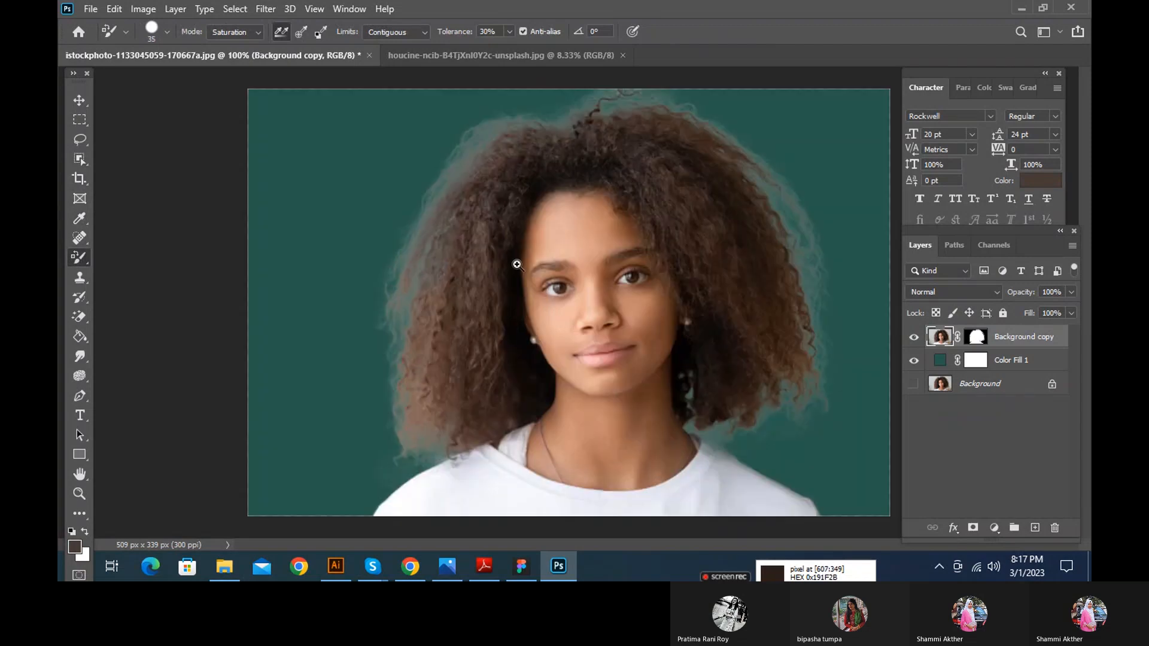
{"action": "left_click", "coordinate": [517, 265], "text": "ctrl"}
{"action": "scroll", "coordinate": [341, 403], "scroll_direction": "down", "scroll_amount": 2}
{"action": "right_click", "coordinate": [78, 257]}
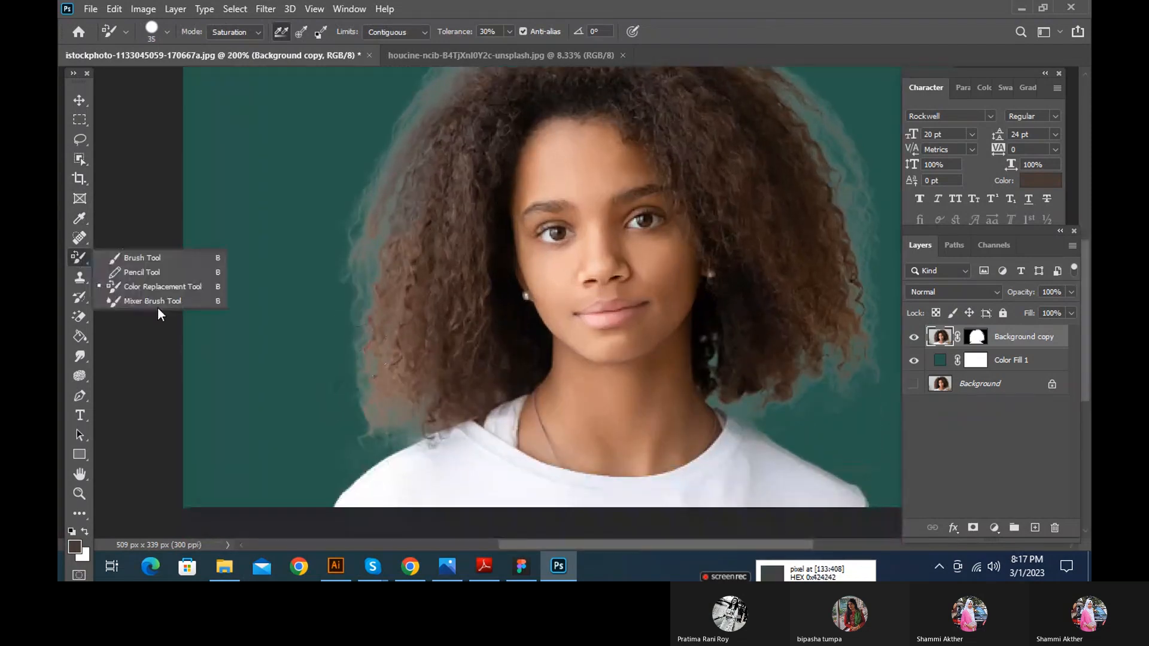
{"action": "left_click", "coordinate": [144, 297]}
{"action": "left_click_drag", "start_coordinate": [372, 285], "coordinate": [404, 224]}
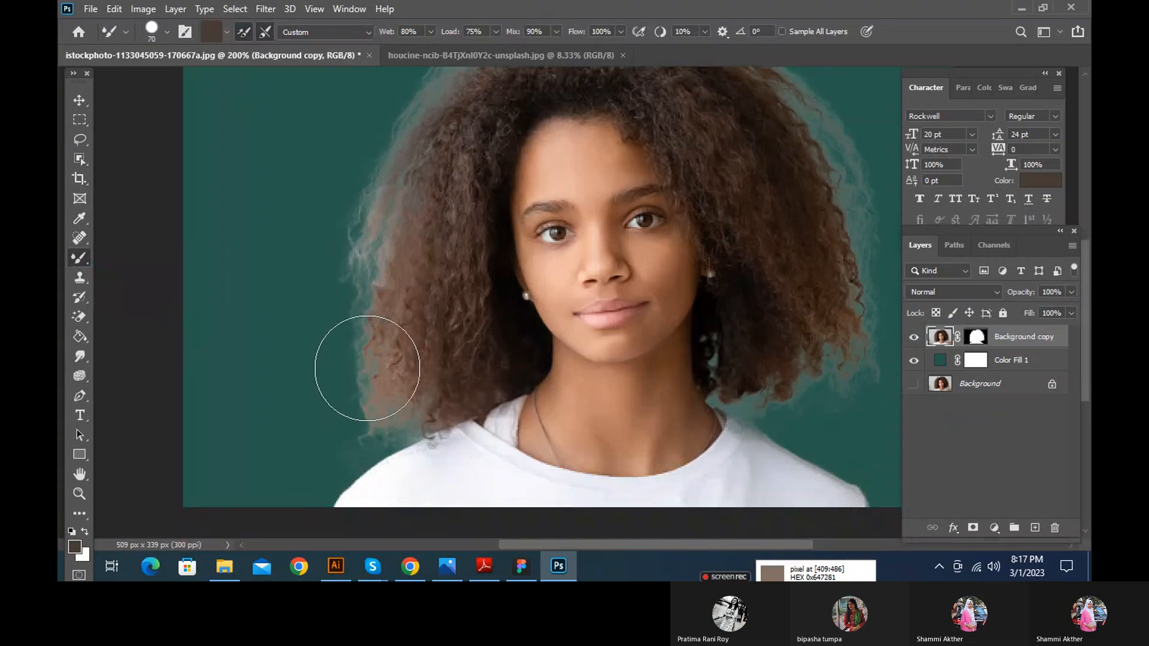
{"action": "key", "text": "ctrl+z"}
{"action": "key", "text": "ctrl+z"}
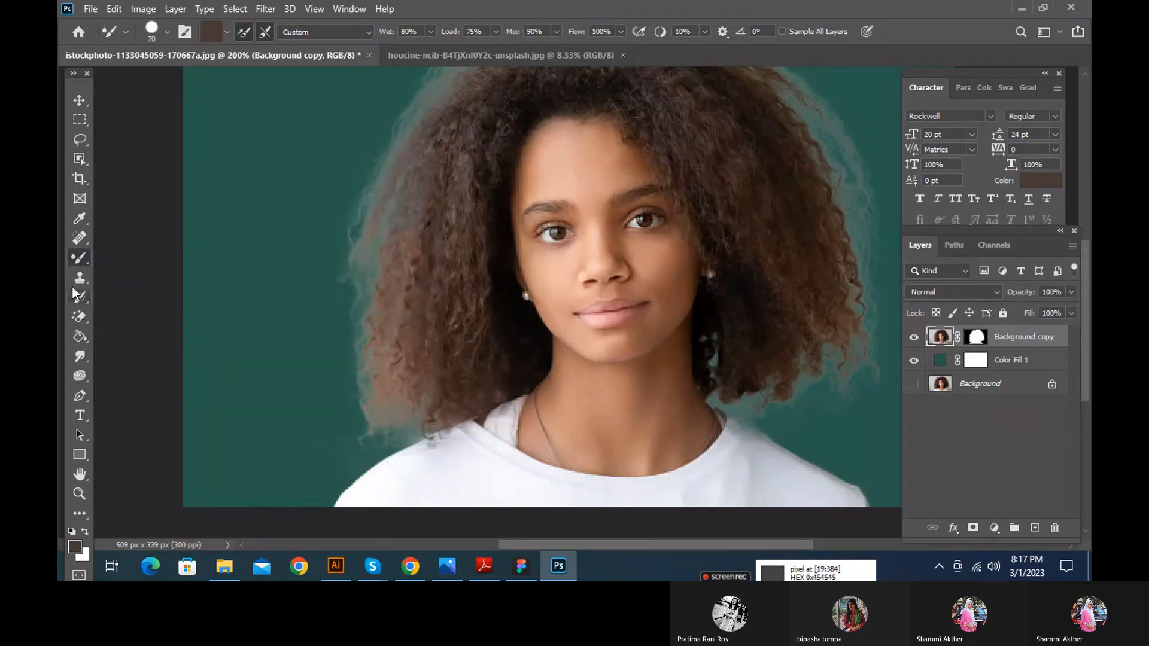
Try painting the sampled brown over the outer hair edge with the regular Brush tool, and undo the stroke
{"action": "right_click", "coordinate": [75, 257]}
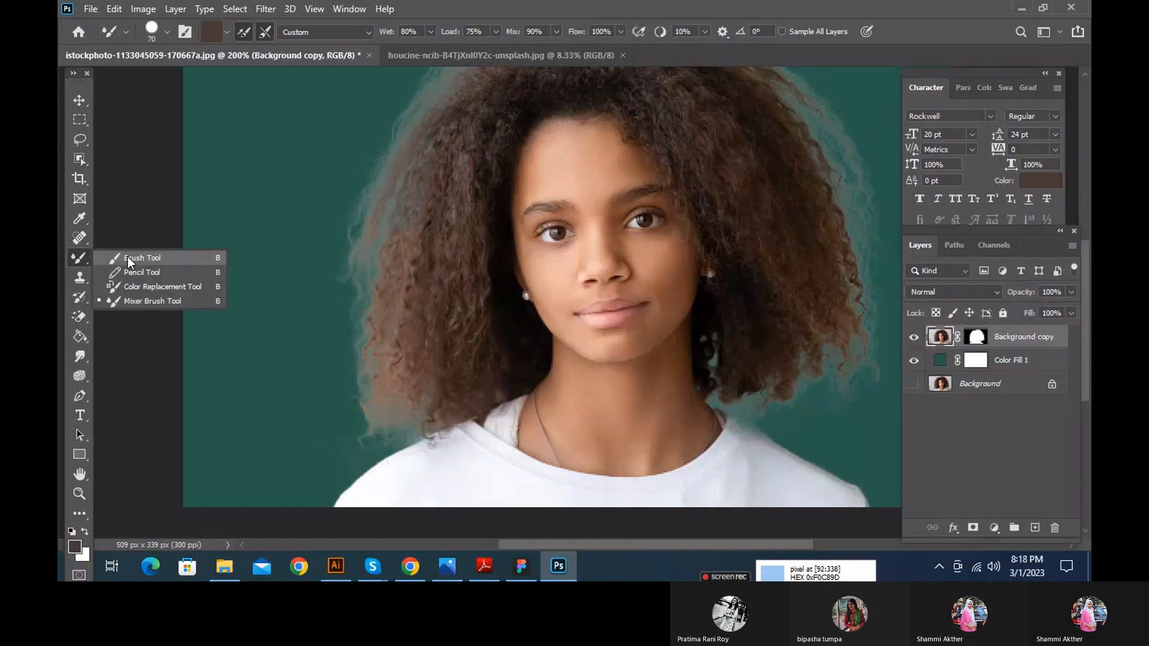
{"action": "left_click", "coordinate": [127, 259]}
{"action": "left_click_drag", "start_coordinate": [411, 196], "coordinate": [380, 312]}
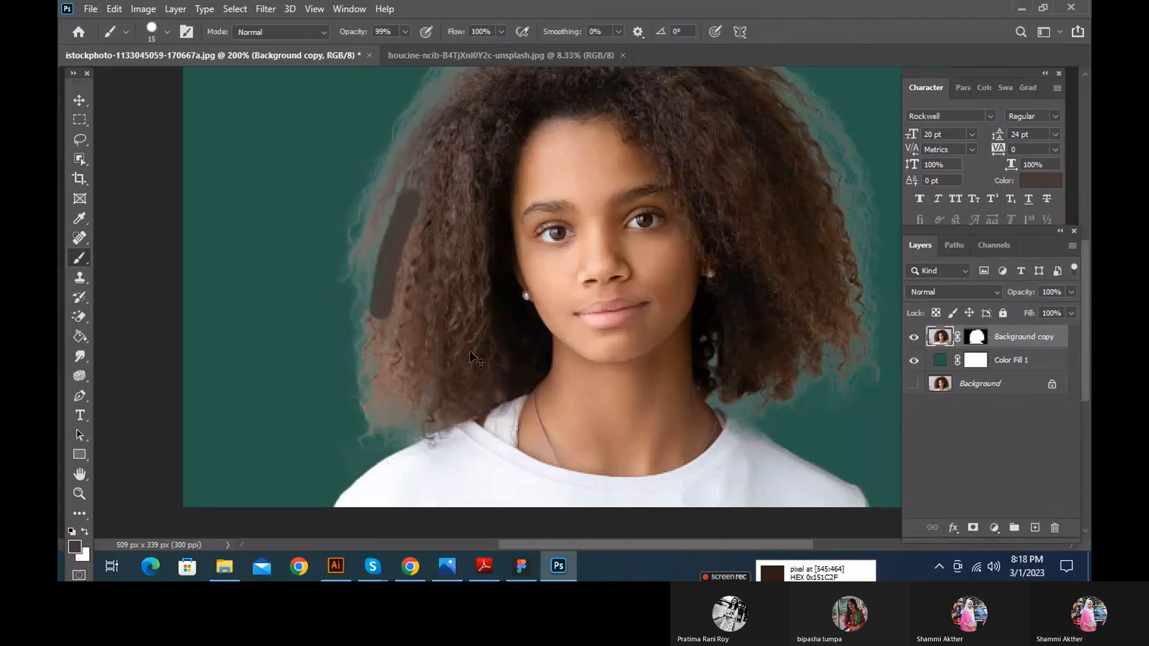
{"action": "key", "text": "ctrl+z"}
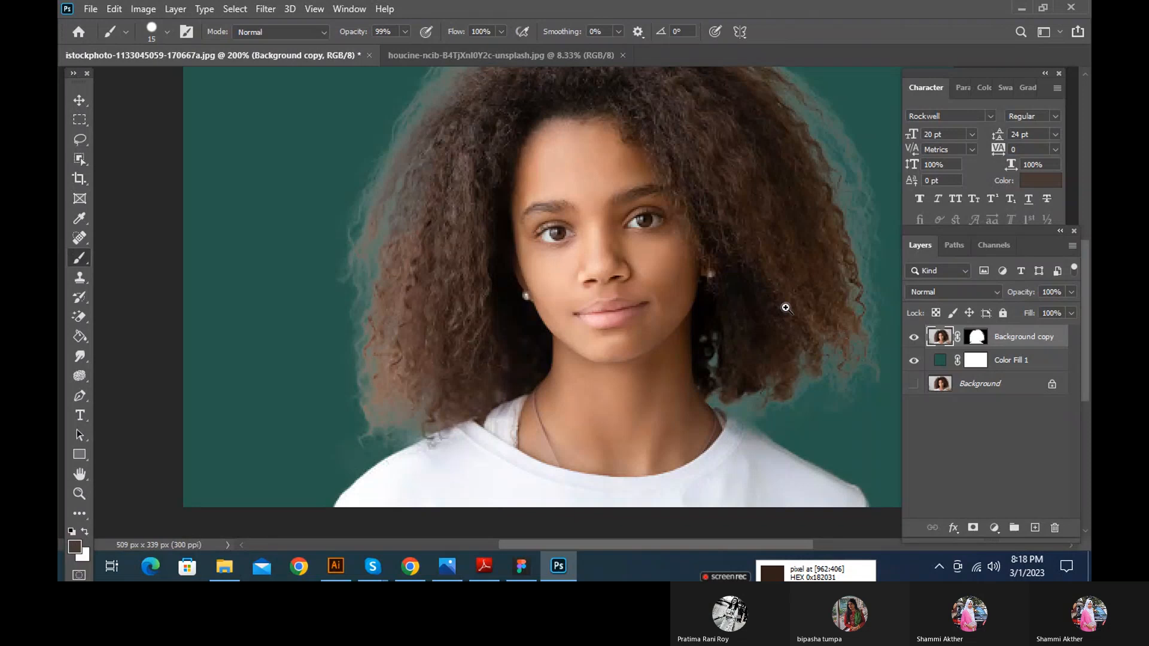
{"action": "scroll", "coordinate": [786, 307], "scroll_direction": "down", "scroll_amount": 1}
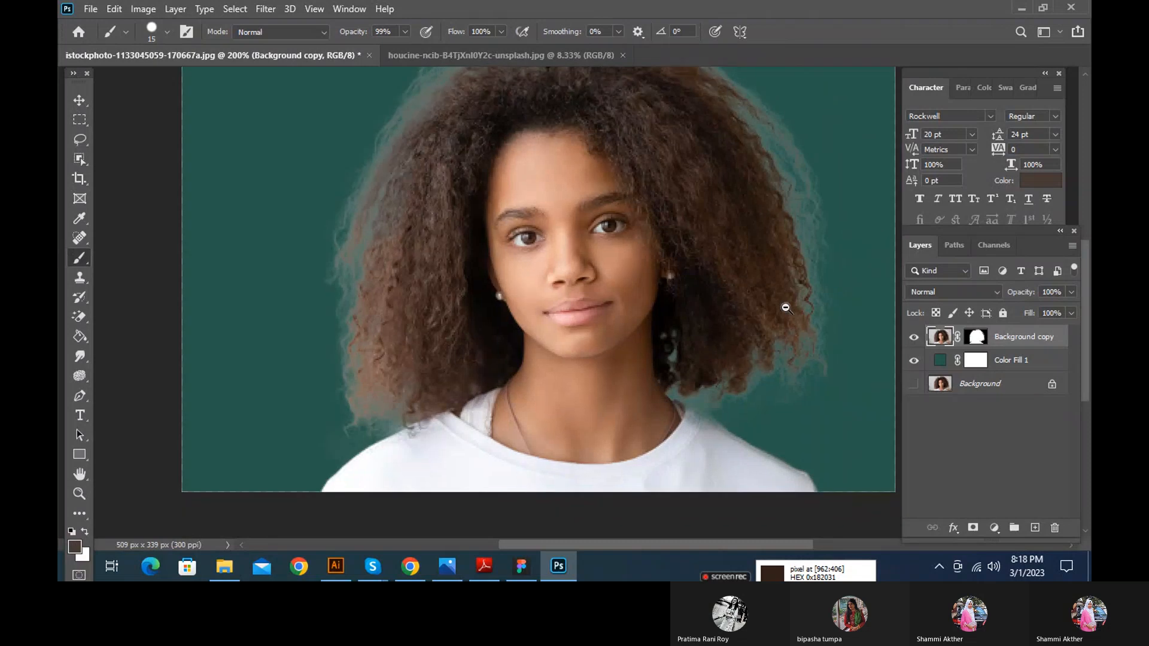
{"action": "scroll", "coordinate": [786, 308], "scroll_direction": "down", "scroll_amount": 1}
{"action": "key", "text": "ctrl+backslash"}
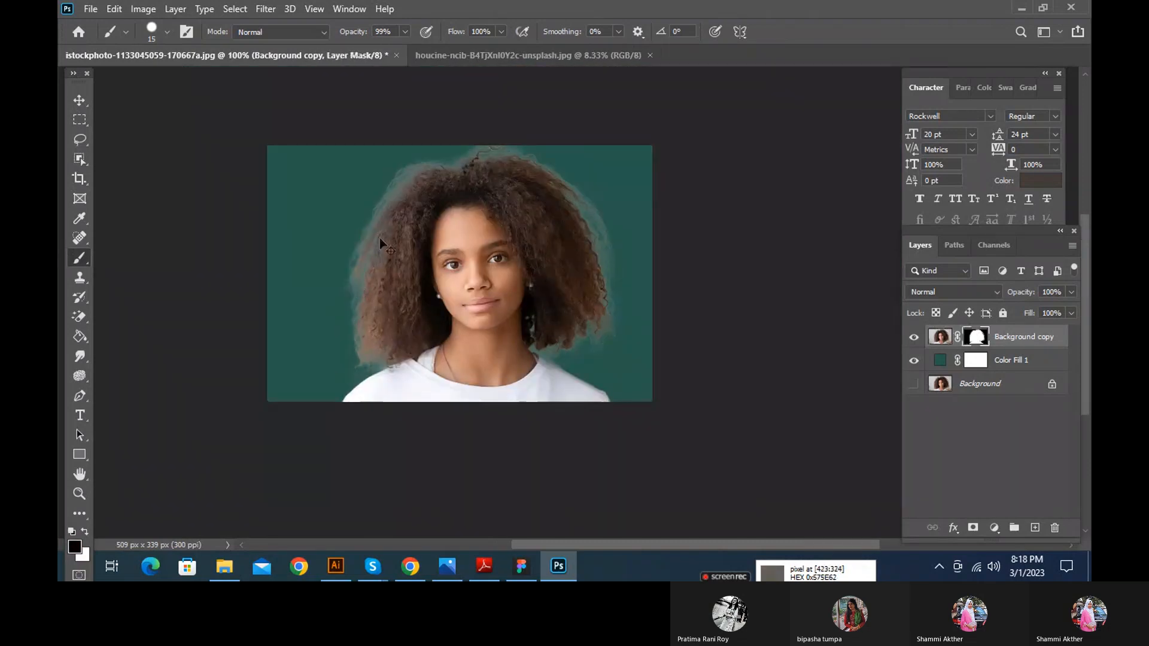
{"action": "scroll", "coordinate": [380, 239], "scroll_direction": "up", "scroll_amount": 1}
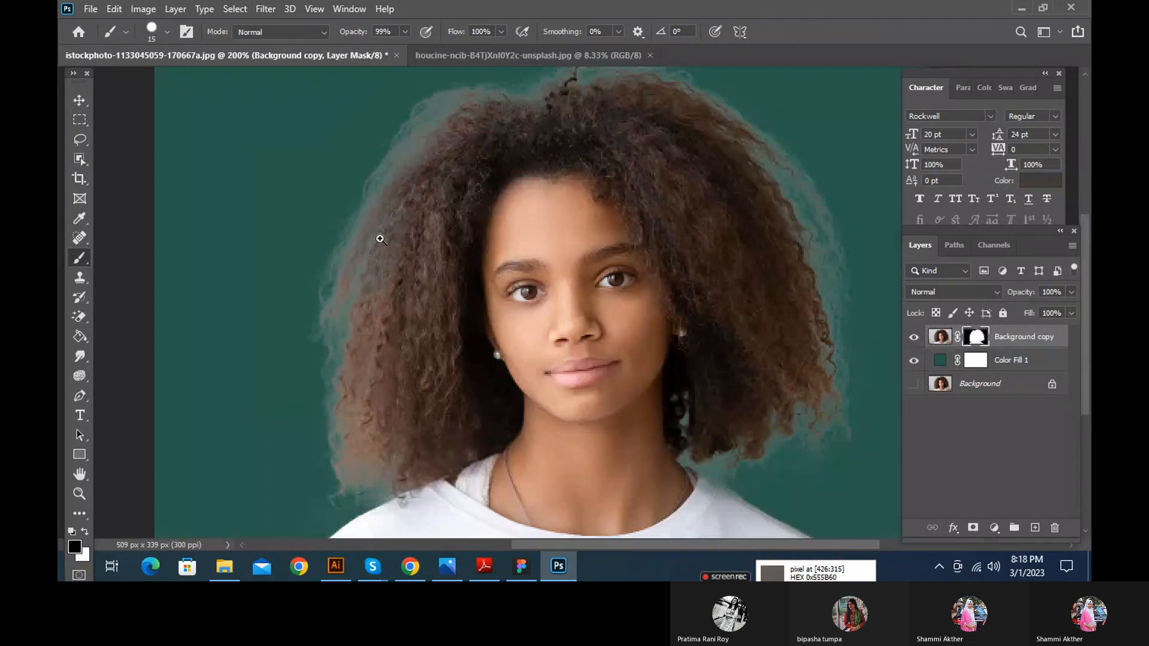
{"action": "scroll", "coordinate": [512, 333], "scroll_direction": "down", "scroll_amount": 2}
{"action": "key", "text": "ctrl+2"}
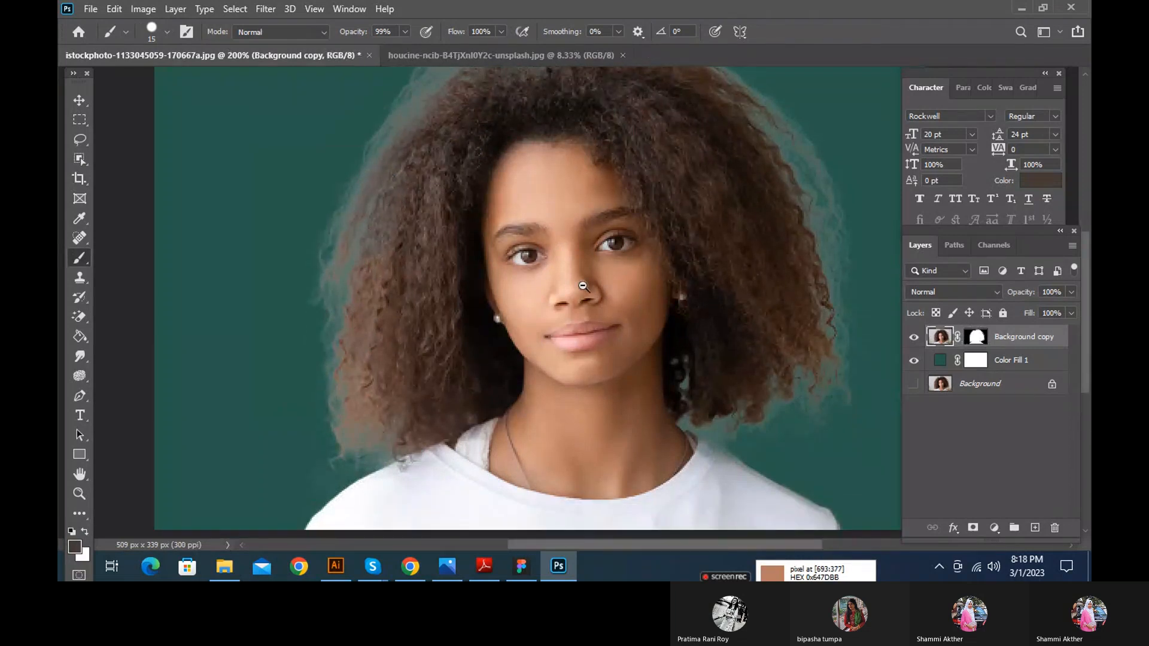
{"action": "scroll", "coordinate": [583, 287], "scroll_direction": "down", "scroll_amount": 3}
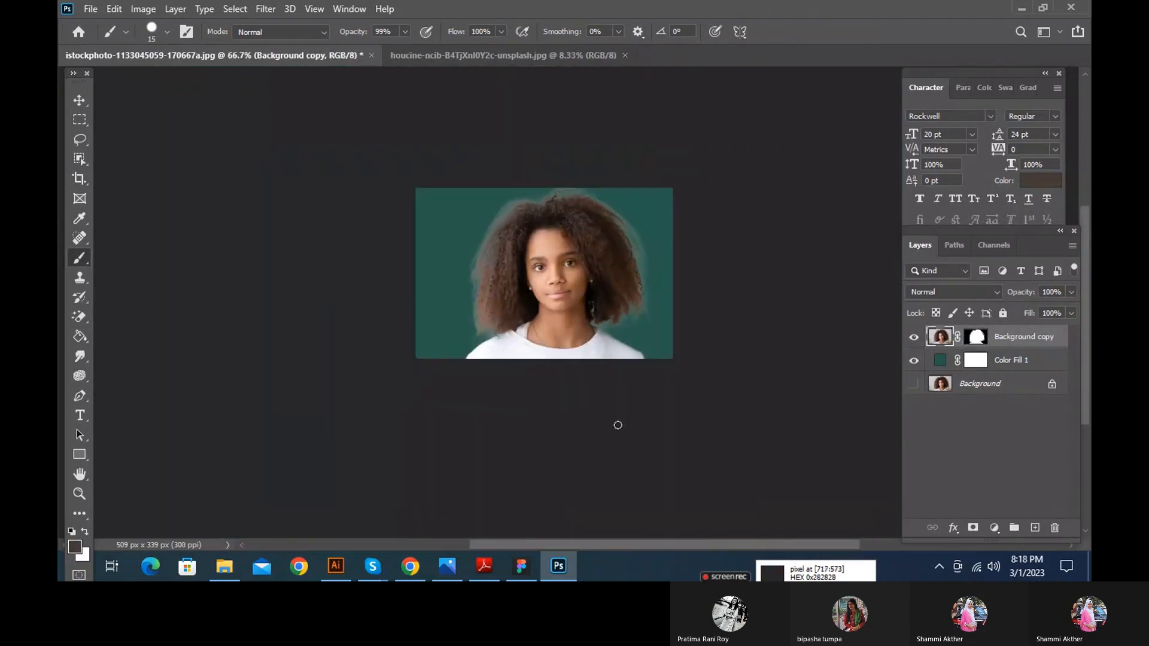
Switch back to the Color Replacement tool and set its mode to Color with sampling set to Once
{"action": "right_click", "coordinate": [79, 261]}
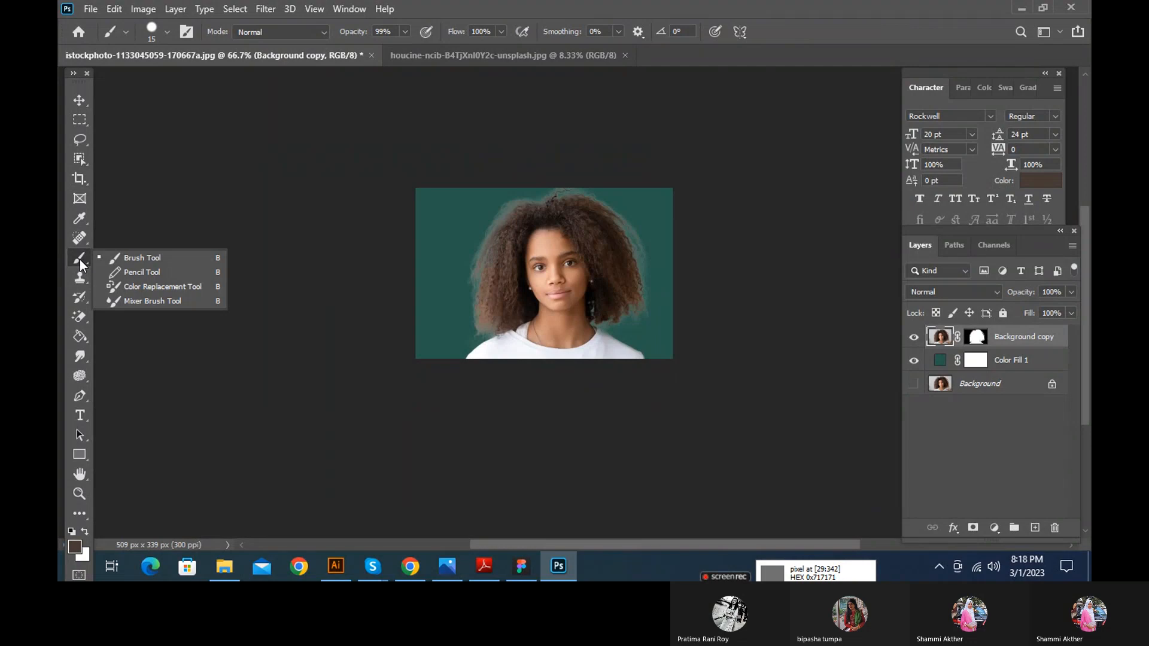
{"action": "left_click", "coordinate": [80, 260]}
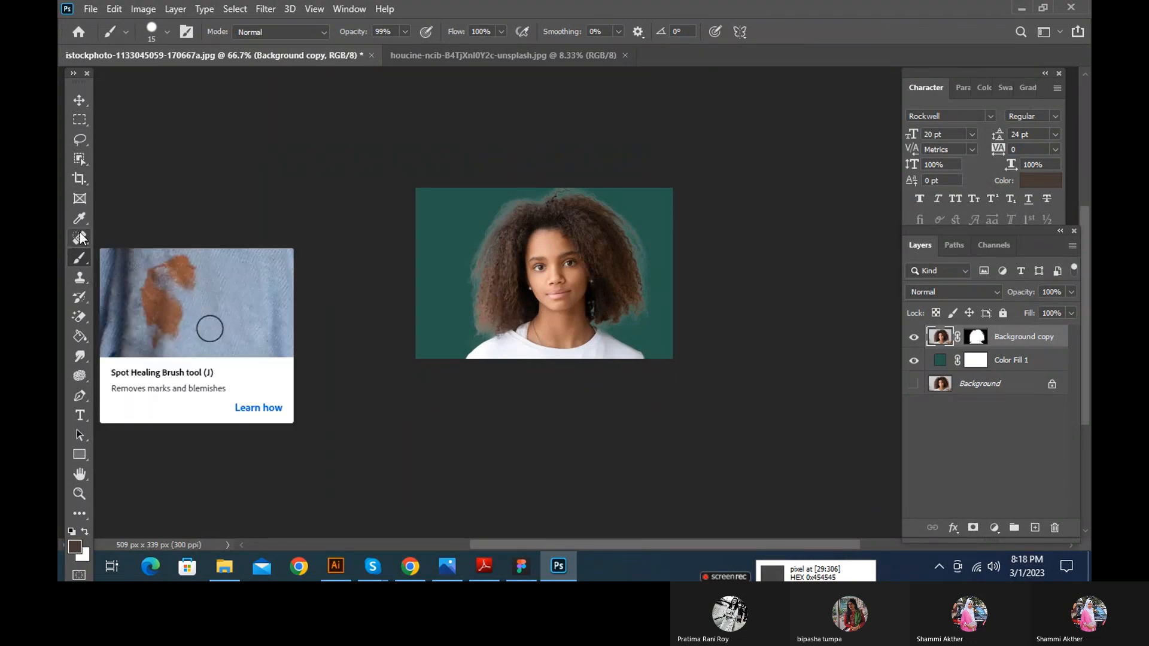
{"action": "right_click", "coordinate": [77, 264]}
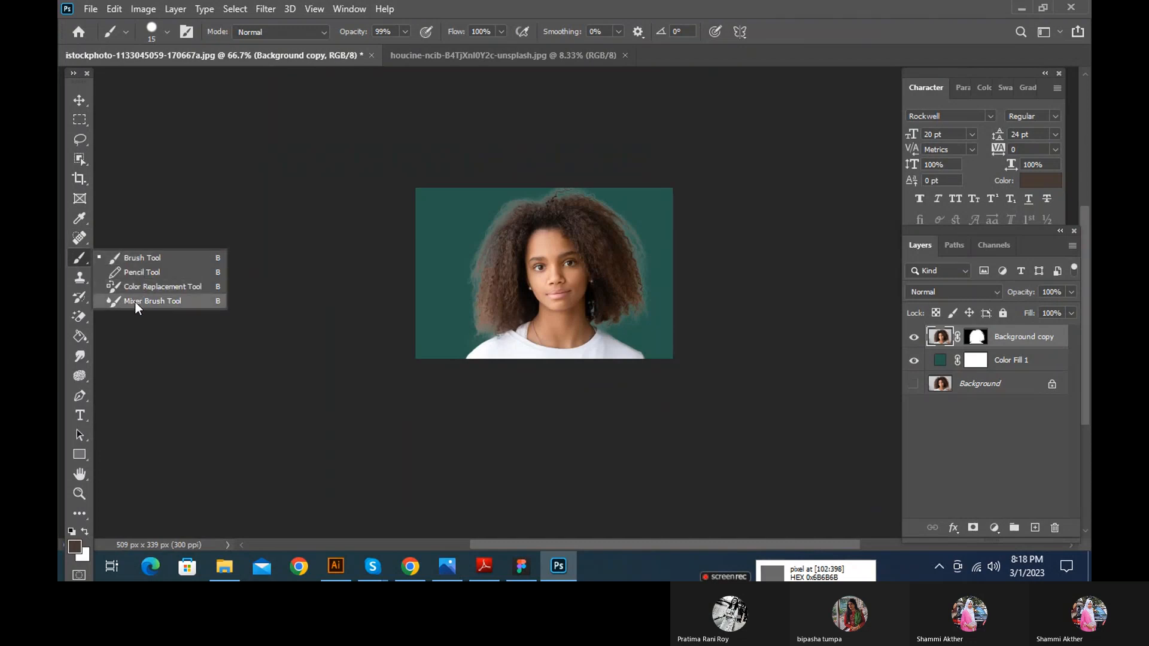
{"action": "left_click", "coordinate": [135, 288]}
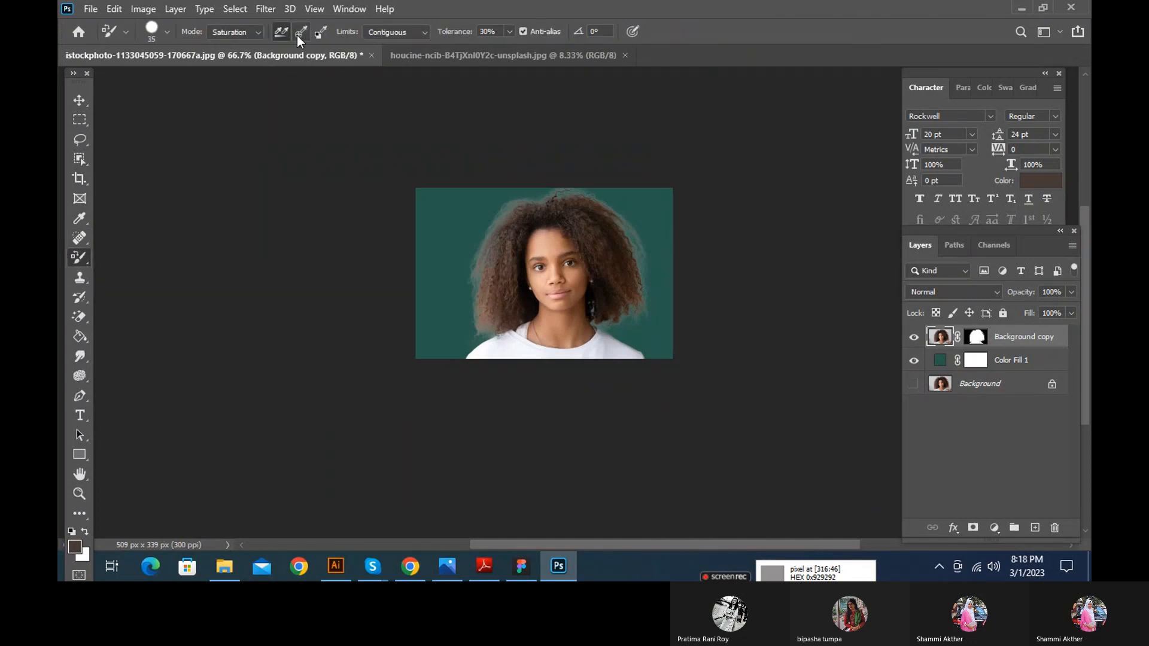
{"action": "left_click", "coordinate": [250, 35]}
{"action": "left_click", "coordinate": [216, 68]}
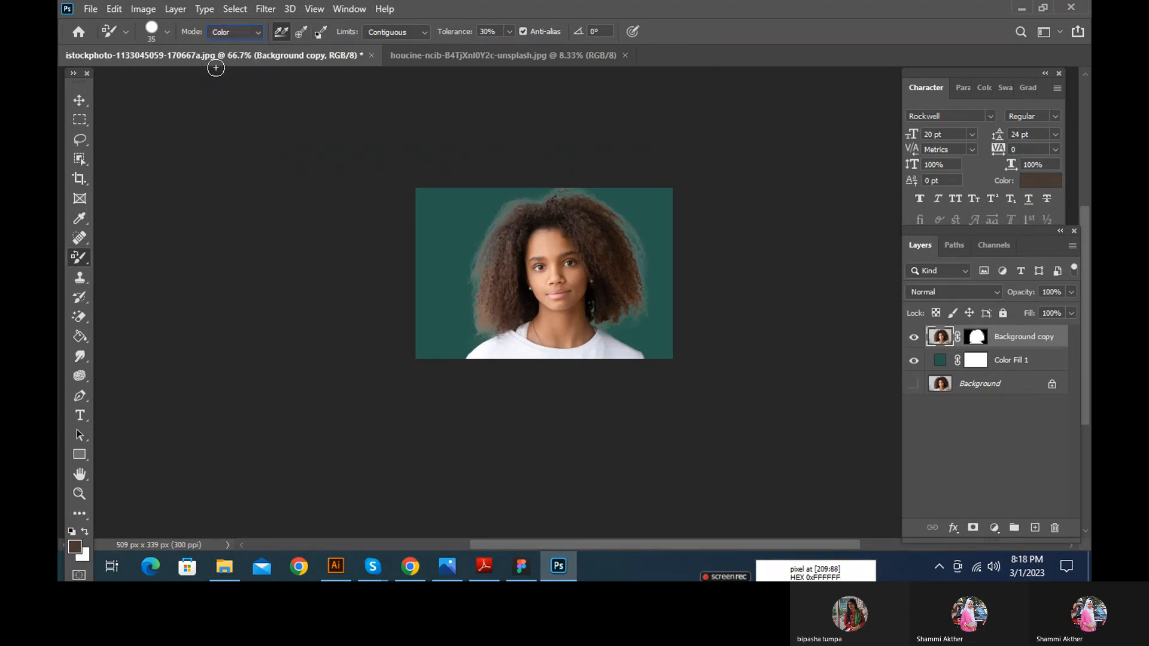
{"action": "left_click", "coordinate": [301, 31]}
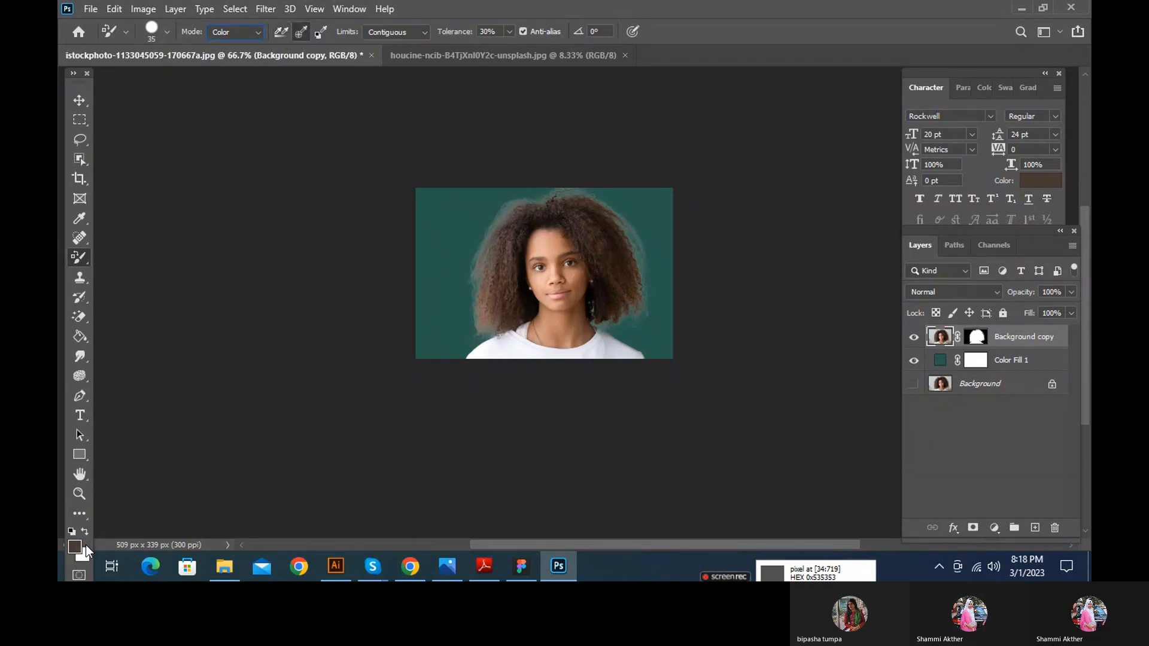
Set the background colour to the dark hair brown 473a34
{"action": "left_click", "coordinate": [84, 560]}
{"action": "left_click", "coordinate": [74, 546]}
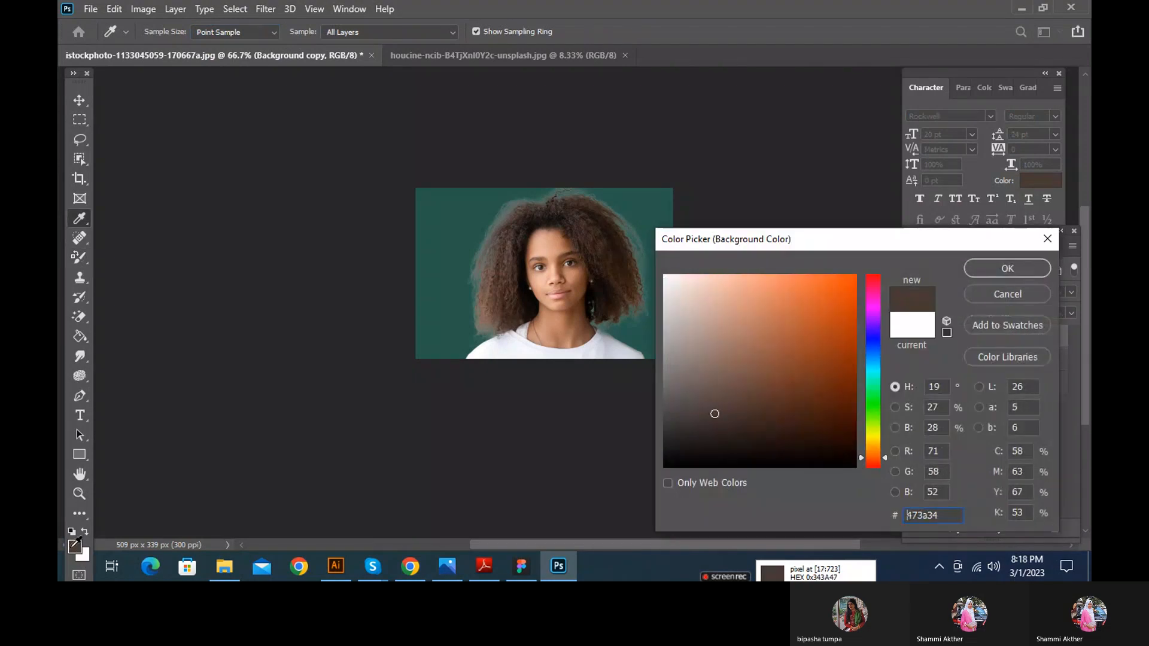
{"action": "key", "text": "Return"}
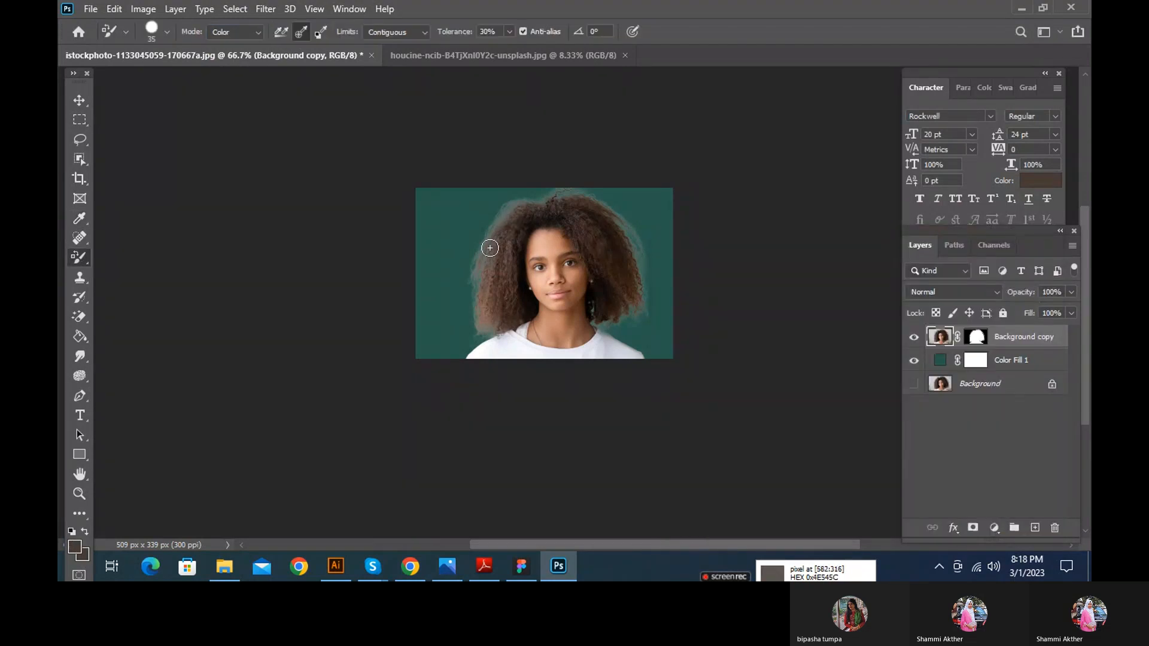
Set the foreground colour to brown 3c312b by sampling the dark hair near the top of her head
{"action": "left_click", "coordinate": [512, 254], "text": "ctrl"}
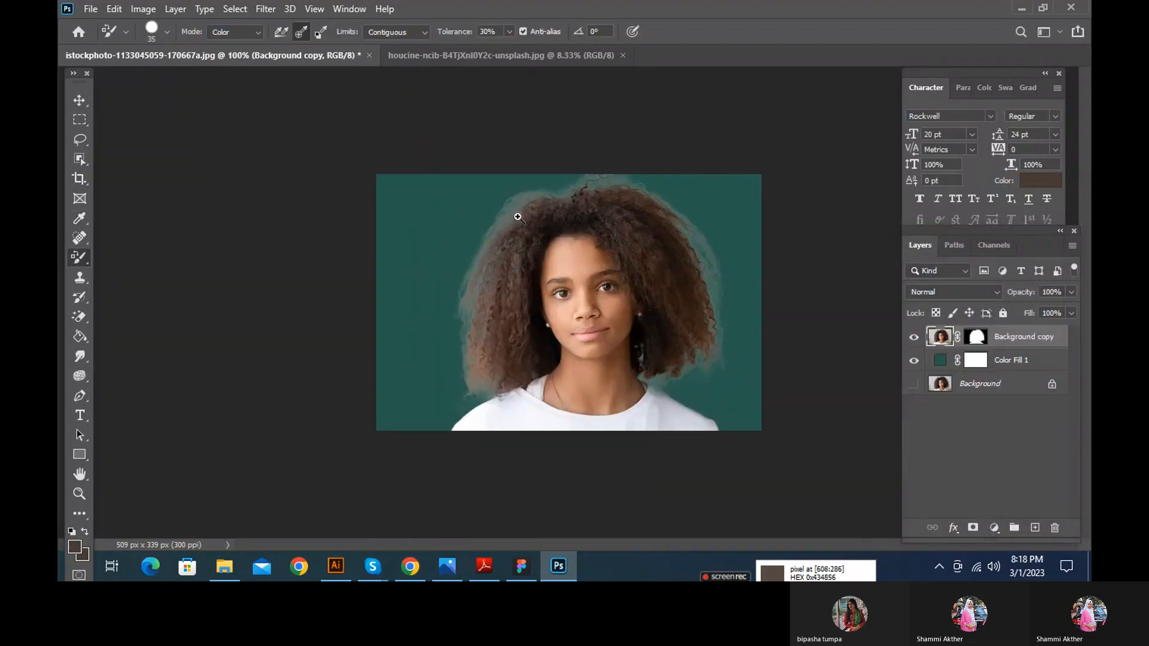
{"action": "left_click", "coordinate": [518, 217], "text": "ctrl"}
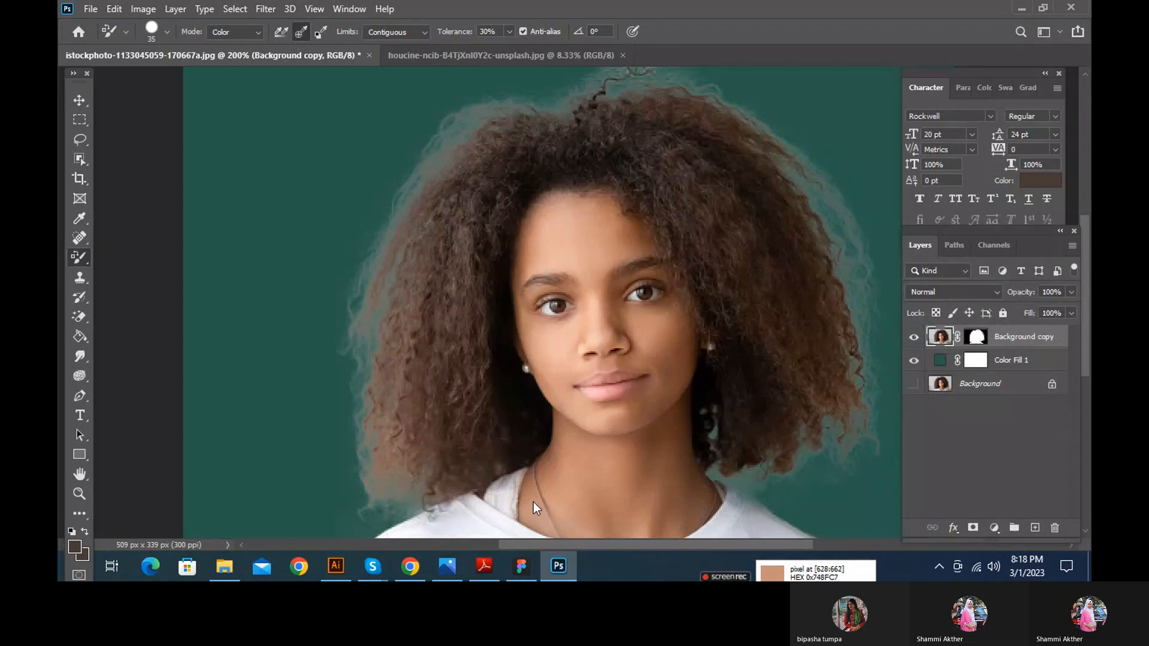
{"action": "left_click", "coordinate": [76, 549]}
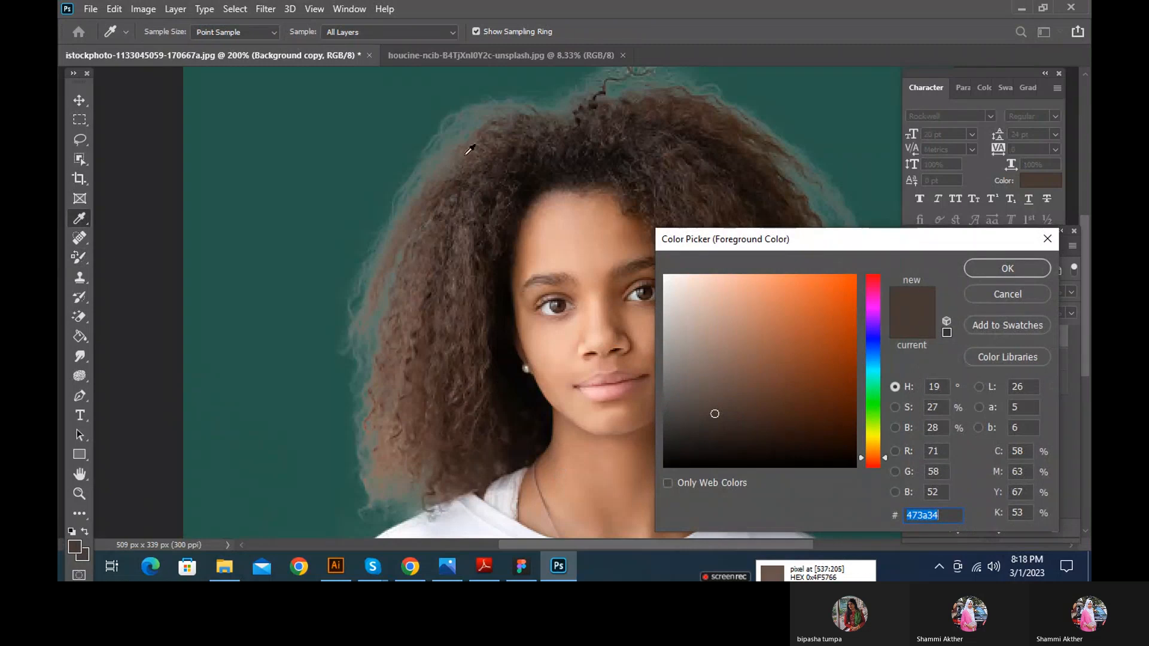
{"action": "left_click", "coordinate": [577, 114]}
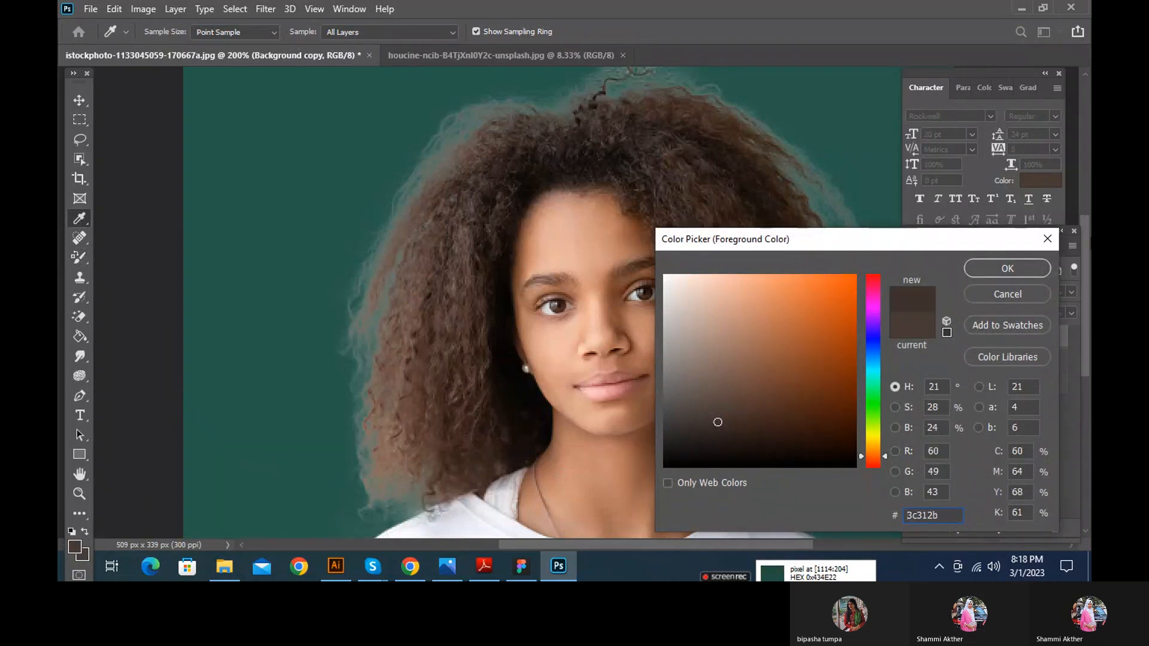
{"action": "left_click", "coordinate": [1009, 270]}
{"action": "key", "text": "b"}
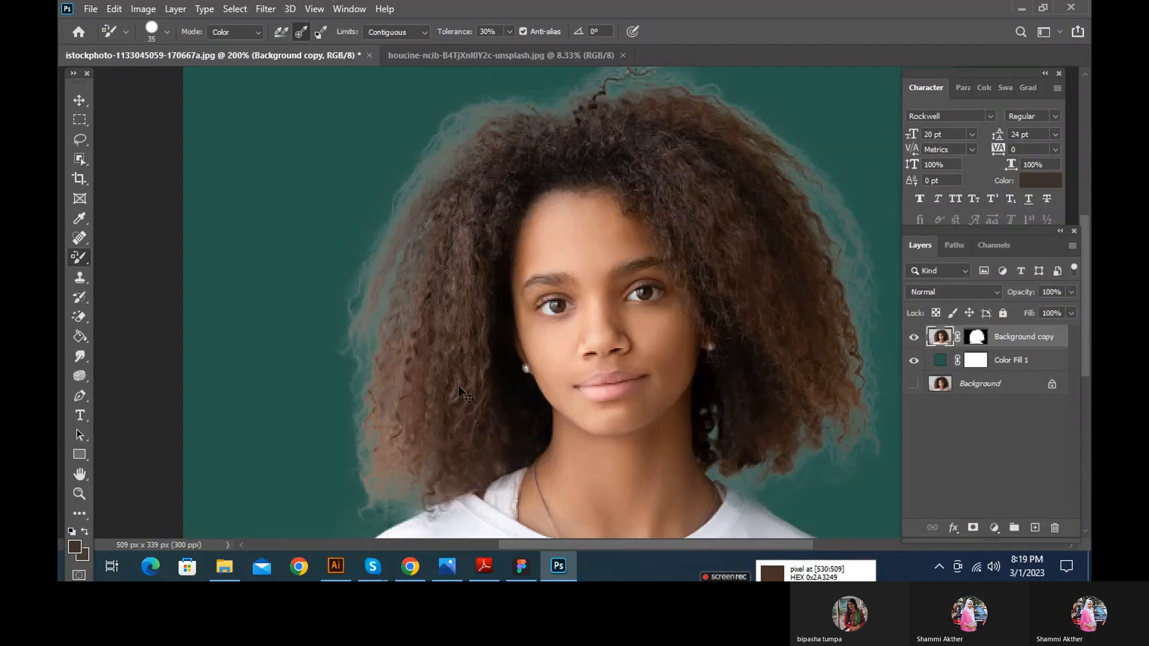
Undo the addition of the dark green fill layer beneath the cut-out girl
{"action": "scroll", "coordinate": [486, 441], "scroll_direction": "down", "scroll_amount": 1}
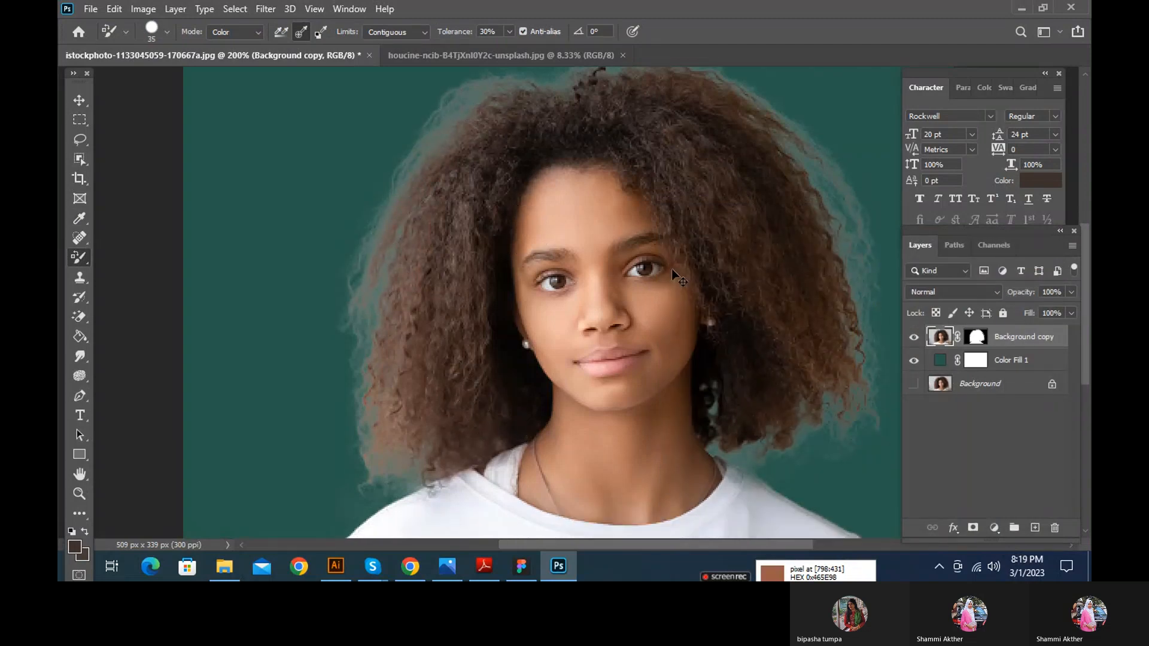
{"action": "key", "text": "ctrl+minus"}
{"action": "key", "text": "ctrl+minus"}
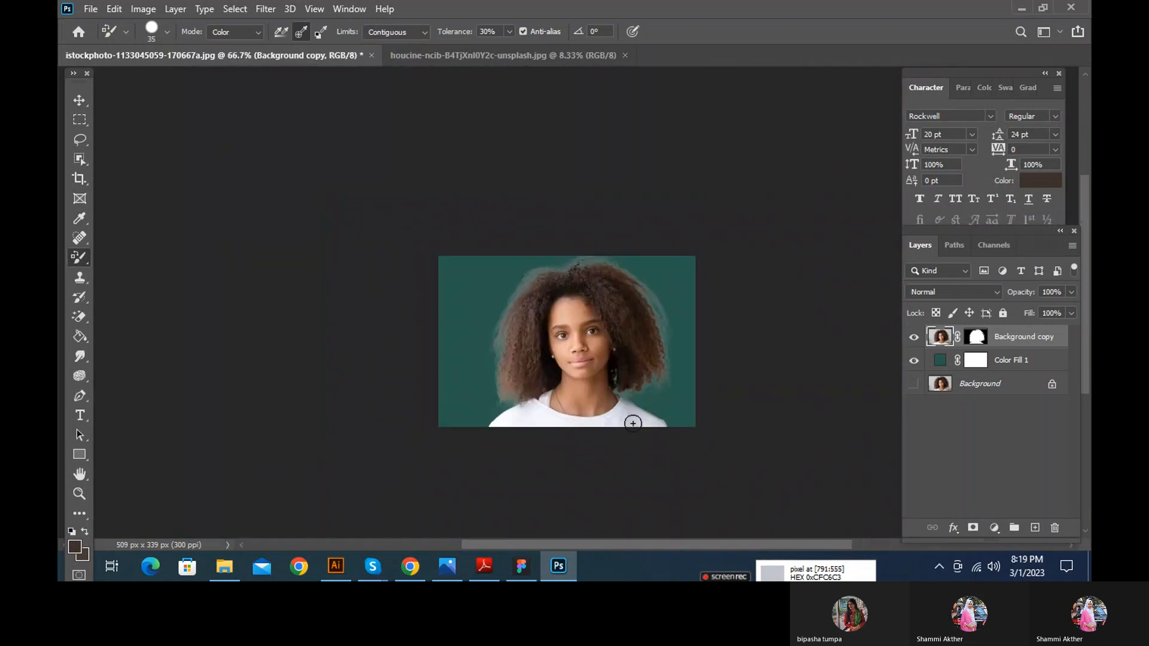
{"action": "key", "text": "ctrl+plus"}
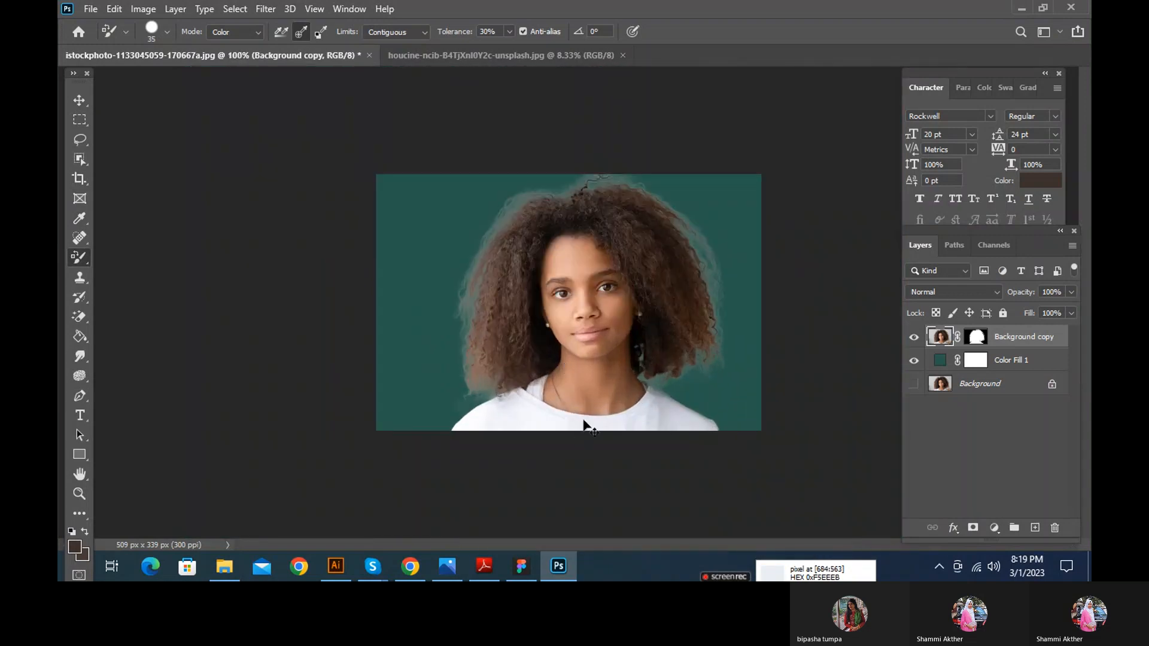
{"action": "key", "text": "ctrl+z"}
{"action": "right_click", "coordinate": [77, 257]}
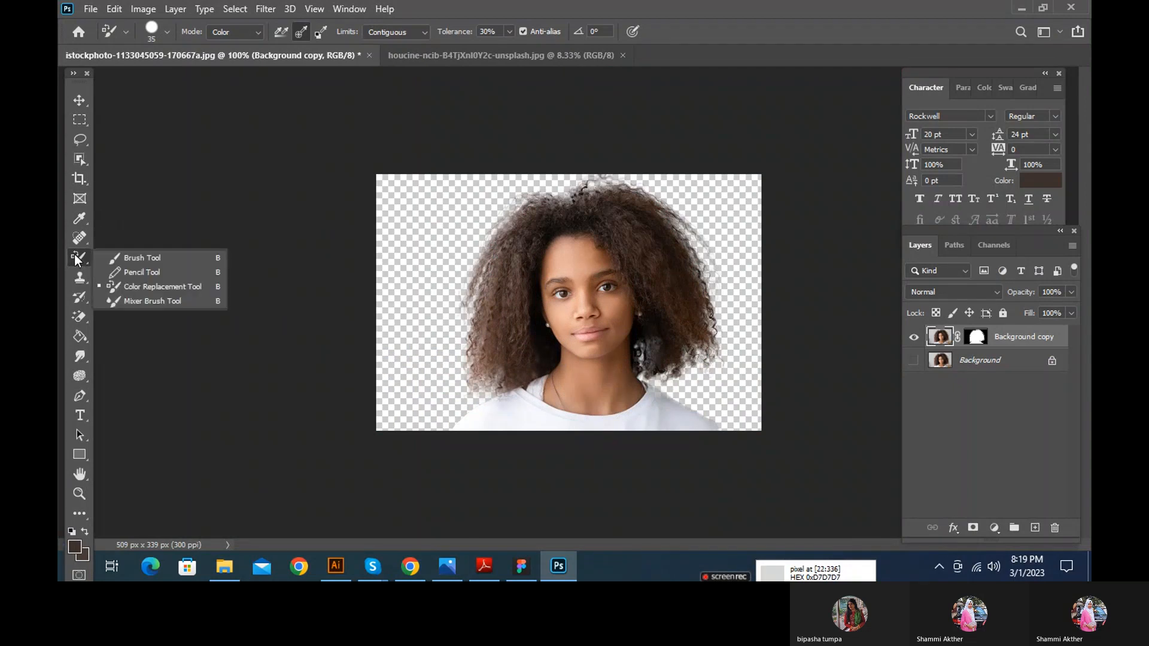
{"action": "left_click", "coordinate": [140, 257]}
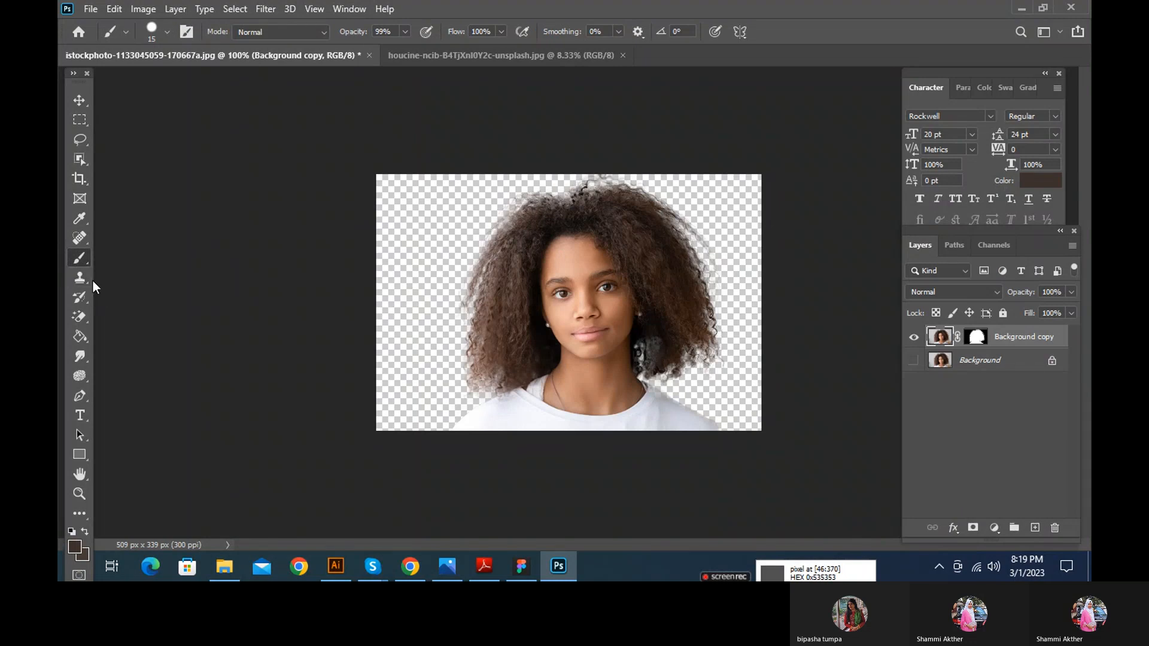
{"action": "left_click", "coordinate": [77, 279]}
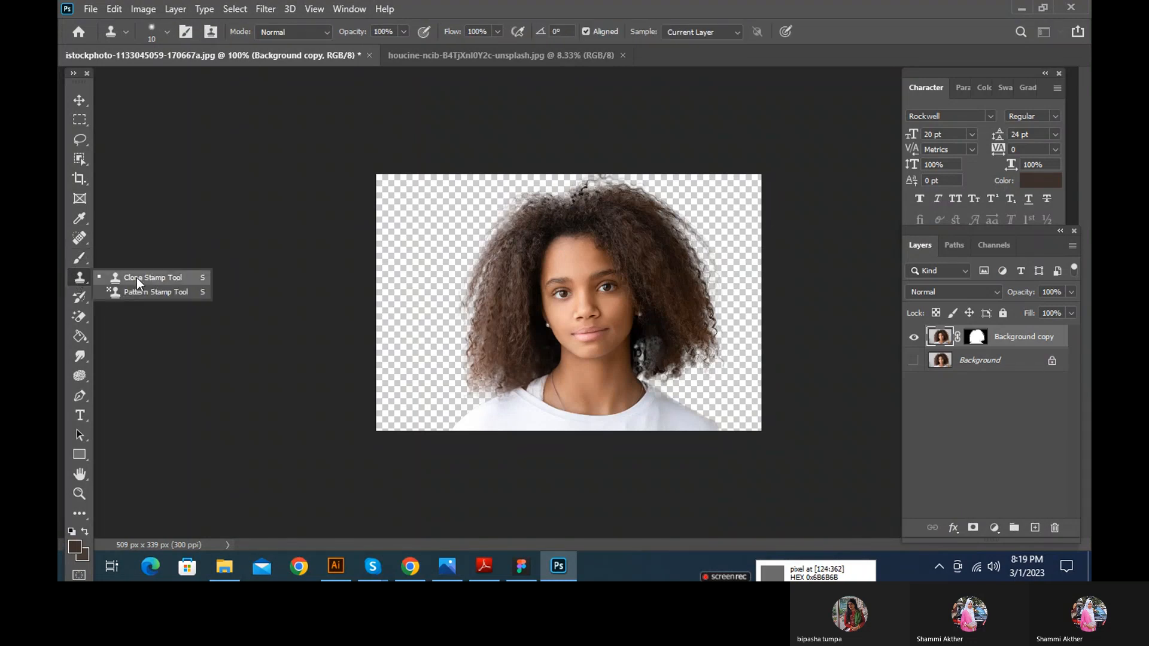
{"action": "left_click", "coordinate": [78, 104]}
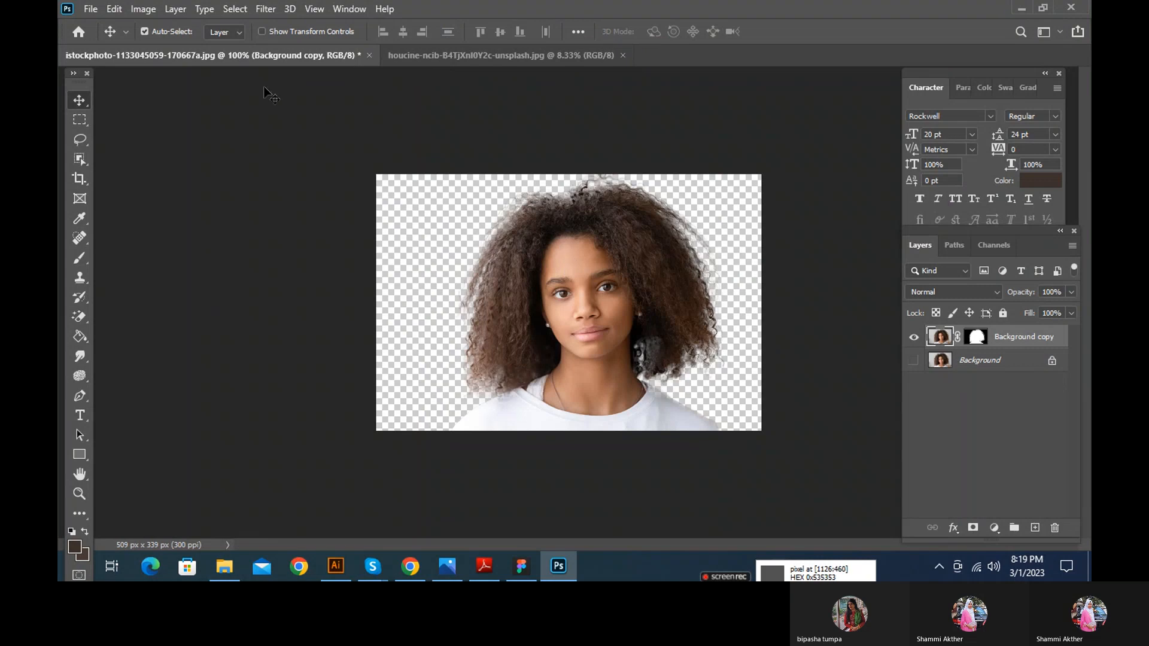
{"action": "left_click", "coordinate": [91, 9]}
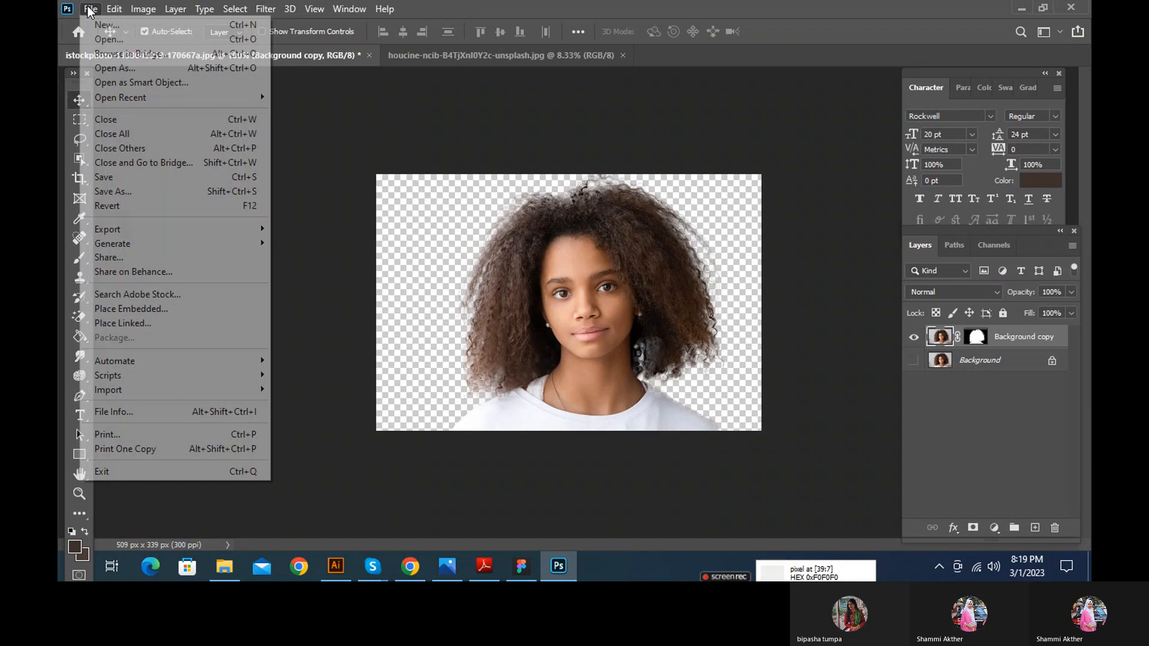
{"action": "left_click", "coordinate": [95, 39]}
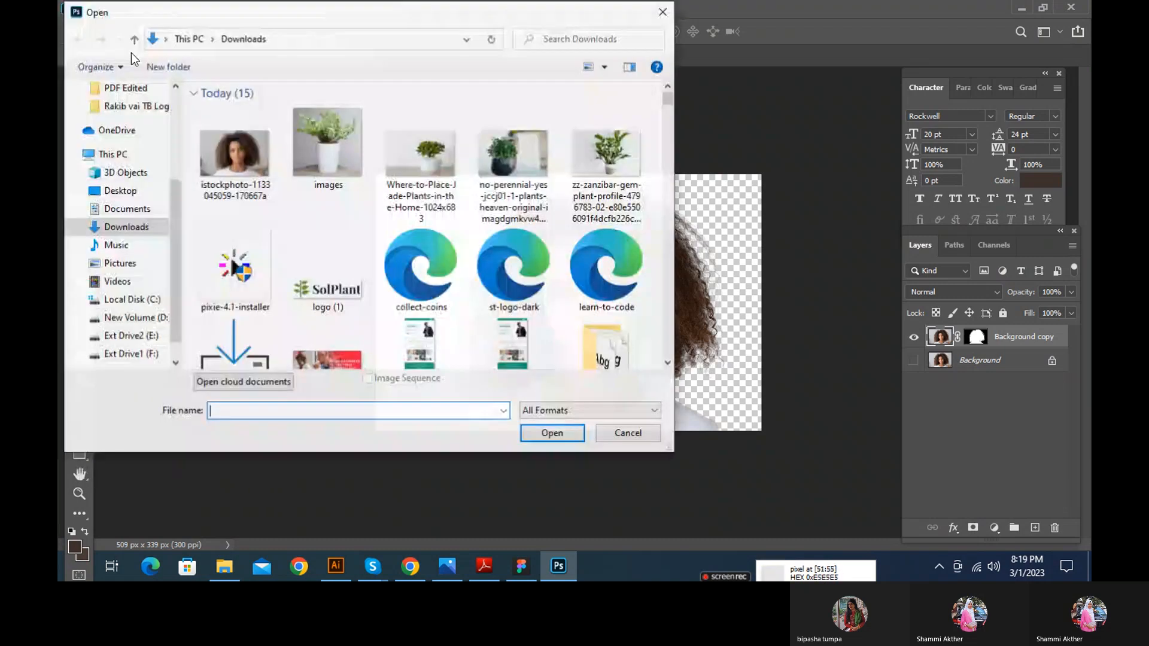
{"action": "left_click", "coordinate": [665, 12]}
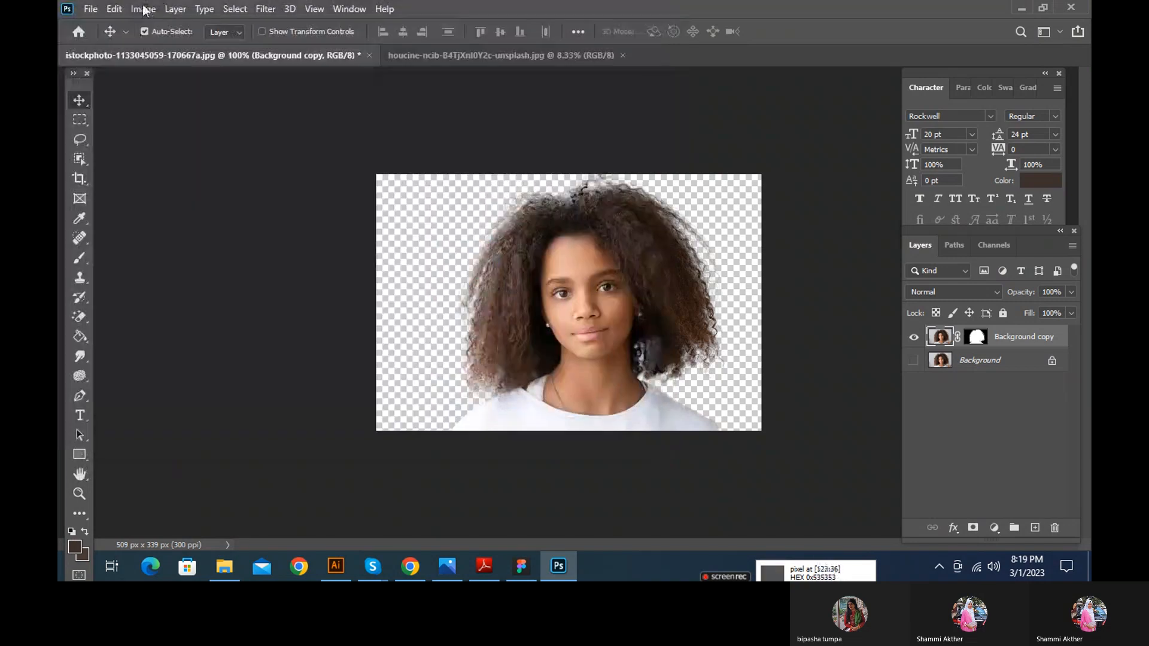
{"action": "left_click", "coordinate": [143, 8]}
{"action": "left_click", "coordinate": [164, 218]}
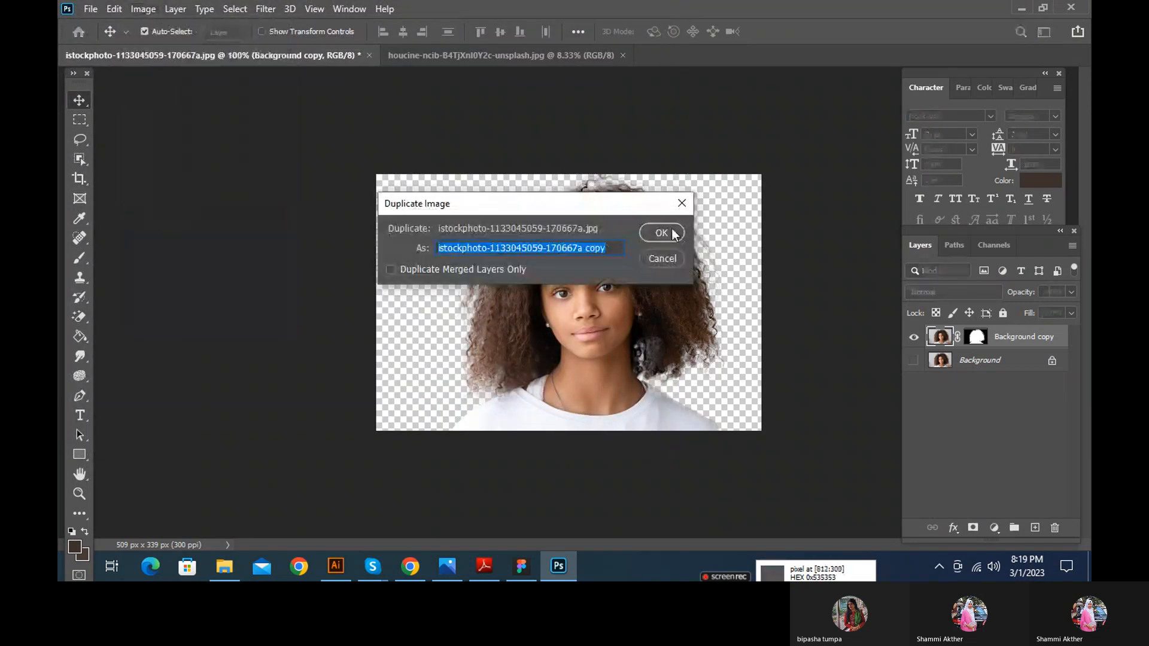
{"action": "left_click", "coordinate": [661, 233]}
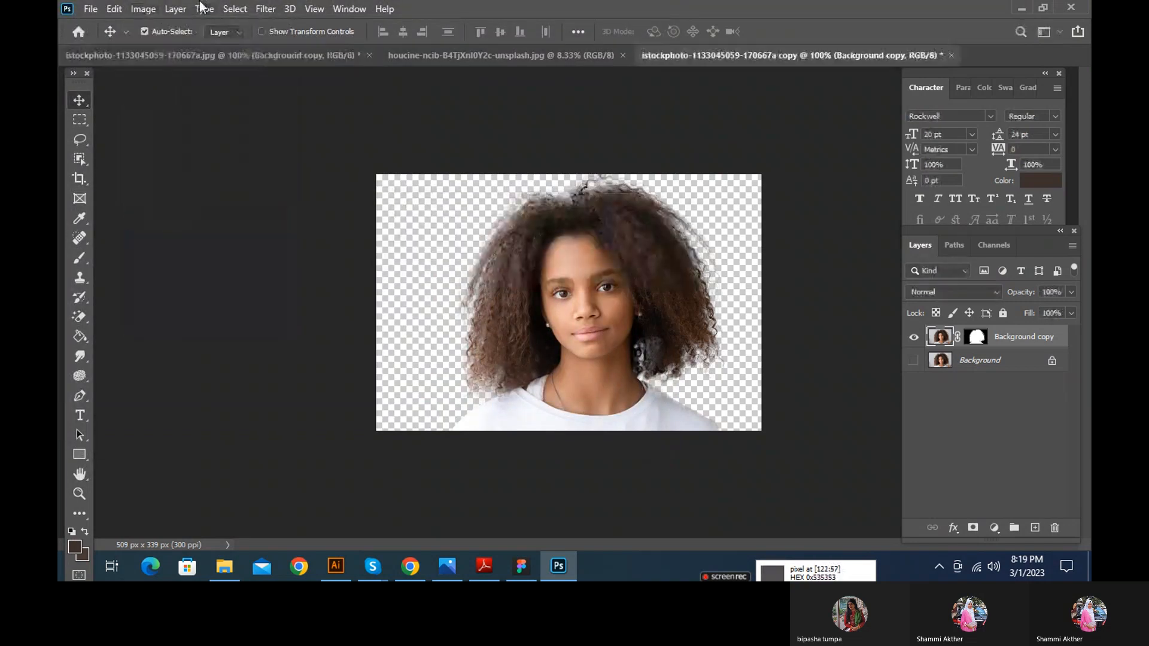
{"action": "left_click", "coordinate": [89, 10]}
Show the Background layer in the duplicate and delete the Background copy layer together with its mask
{"action": "left_click", "coordinate": [911, 361]}
{"action": "left_click", "coordinate": [914, 360]}
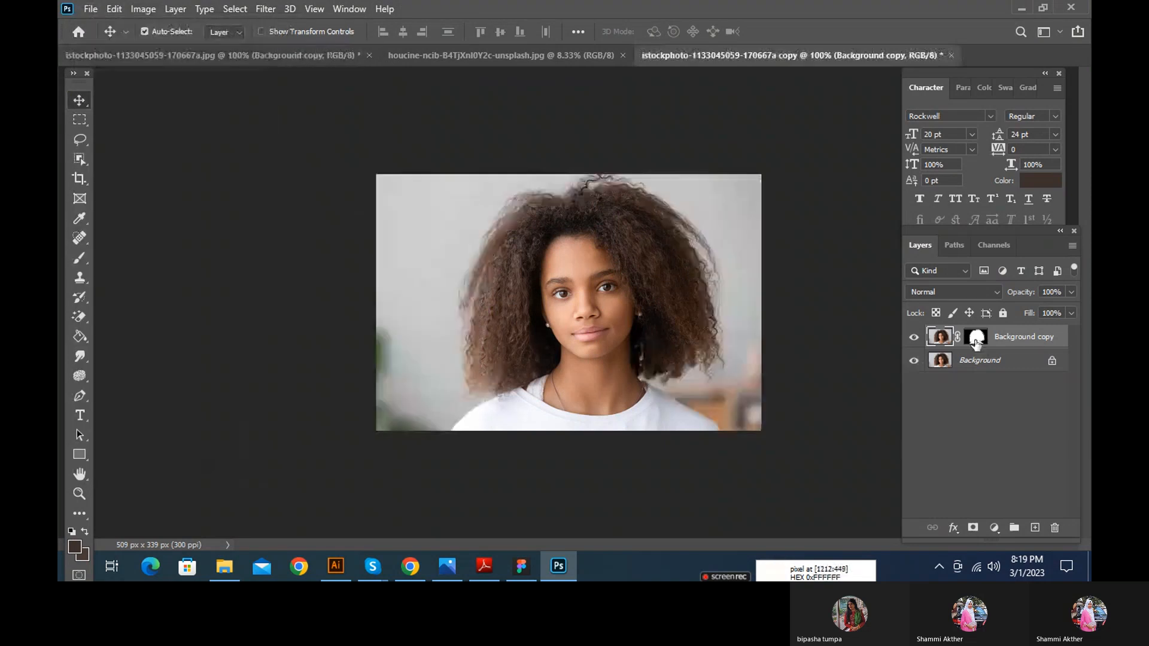
{"action": "right_click", "coordinate": [976, 337]}
{"action": "left_click", "coordinate": [1047, 495]}
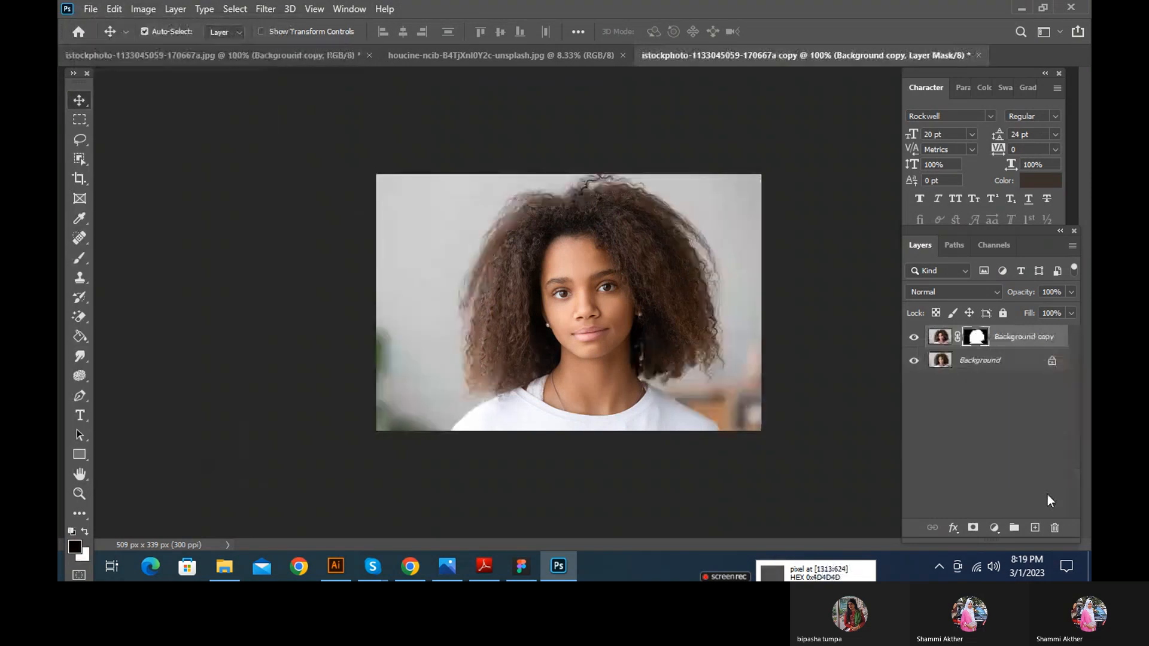
{"action": "left_click", "coordinate": [1054, 527]}
{"action": "left_click", "coordinate": [504, 220]}
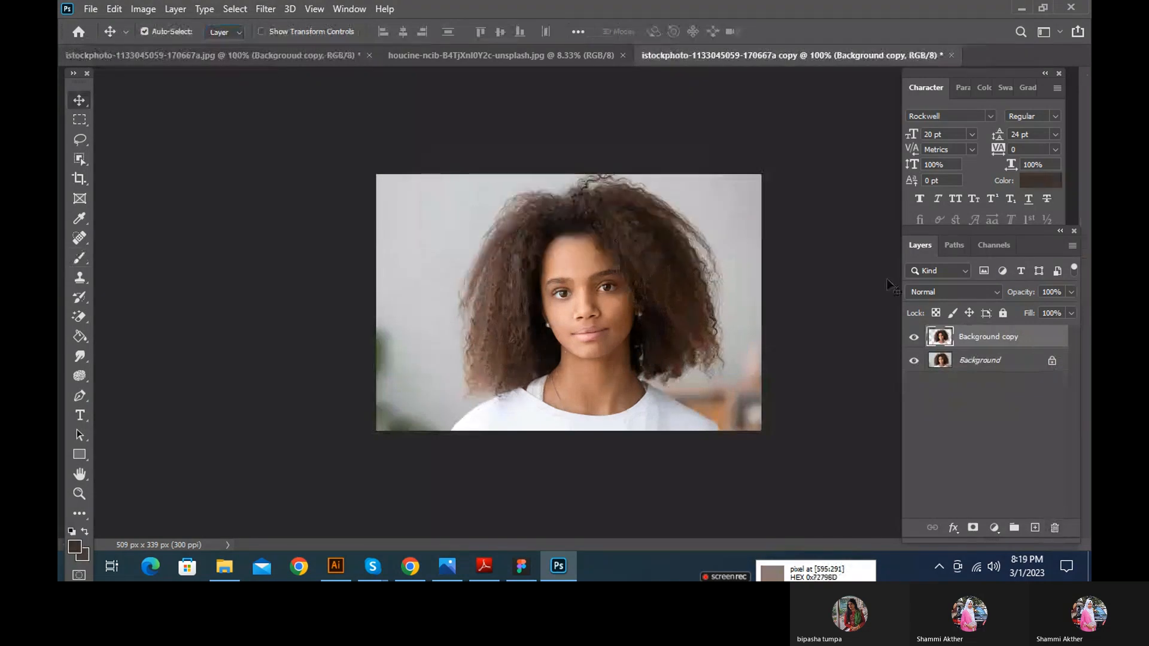
{"action": "left_click", "coordinate": [1055, 528]}
{"action": "left_click", "coordinate": [505, 219]}
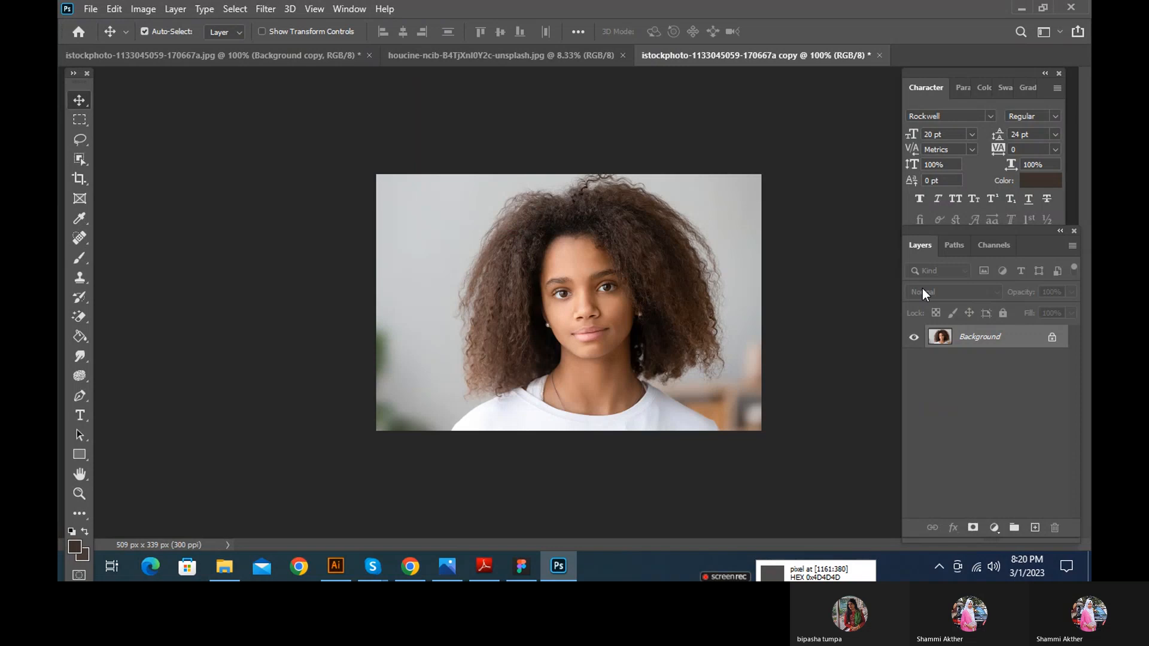
Enter Select and Mask on the duplicate and select the girl's hair, face and shirt with the Quick Selection tool
{"action": "left_click", "coordinate": [77, 158]}
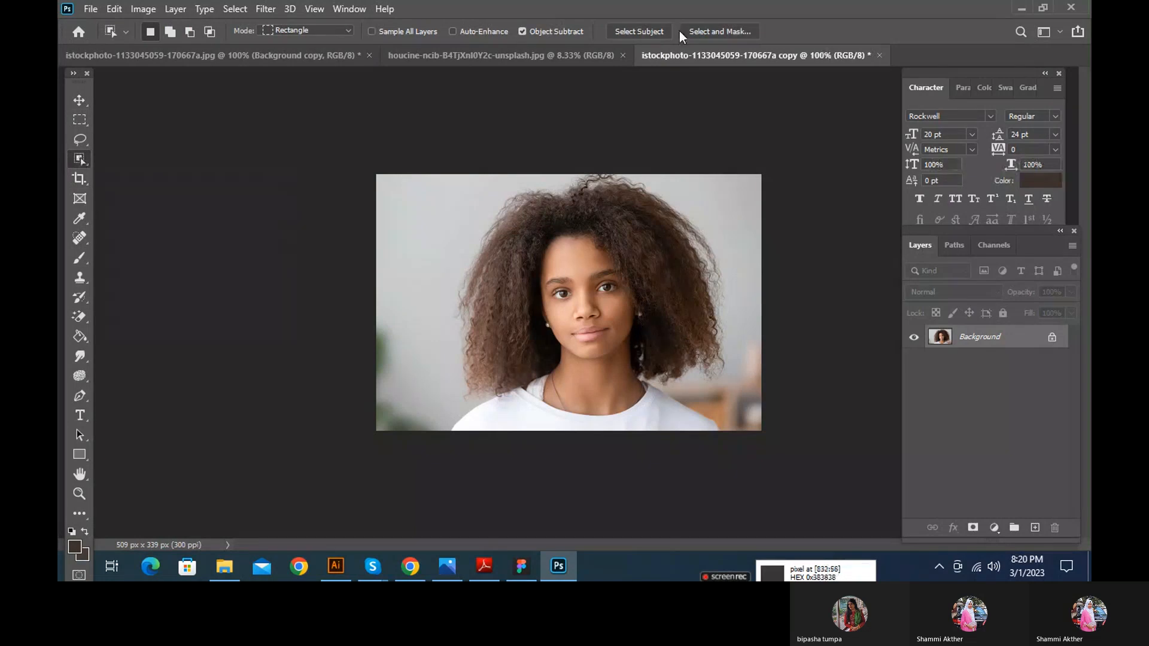
{"action": "left_click", "coordinate": [734, 34]}
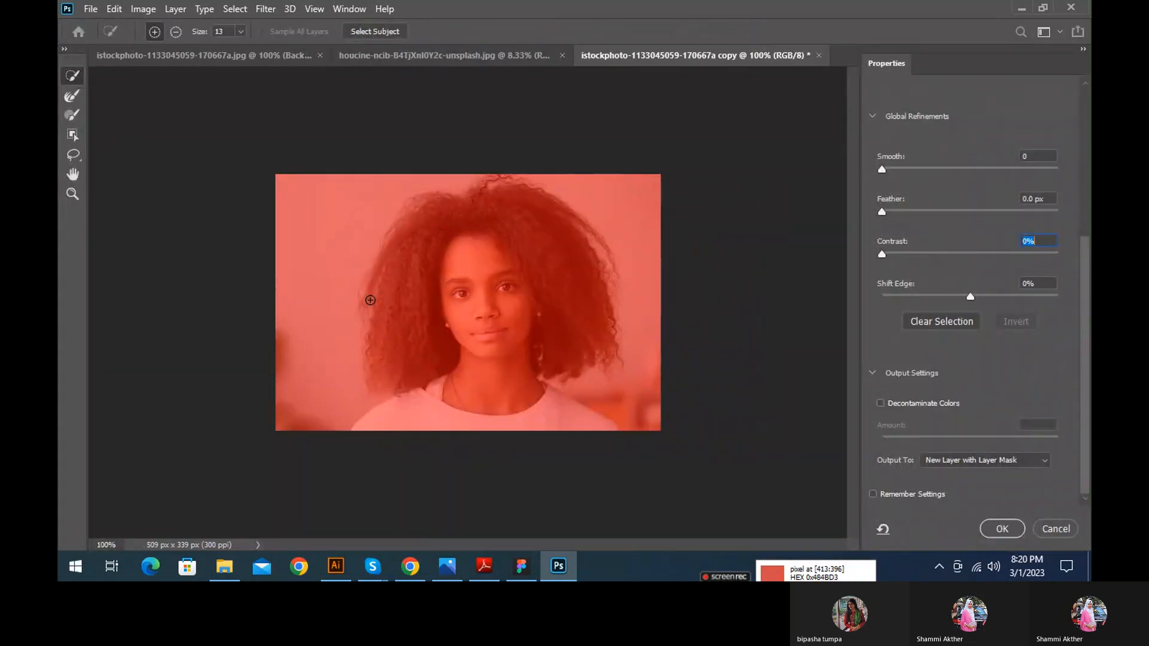
{"action": "mouse_move", "coordinate": [411, 257]}
{"action": "left_mouse_down"}
{"action": "mouse_move", "coordinate": [416, 374]}
{"action": "mouse_move", "coordinate": [429, 398]}
{"action": "mouse_move", "coordinate": [489, 259]}
{"action": "mouse_move", "coordinate": [537, 267]}
{"action": "mouse_move", "coordinate": [509, 384]}
{"action": "mouse_move", "coordinate": [545, 420]}
{"action": "mouse_move", "coordinate": [555, 401]}
{"action": "mouse_move", "coordinate": [525, 374]}
{"action": "mouse_move", "coordinate": [505, 230]}
{"action": "mouse_move", "coordinate": [423, 235]}
{"action": "mouse_move", "coordinate": [374, 289]}
{"action": "mouse_move", "coordinate": [367, 346]}
{"action": "mouse_move", "coordinate": [386, 392]}
{"action": "left_mouse_up"}
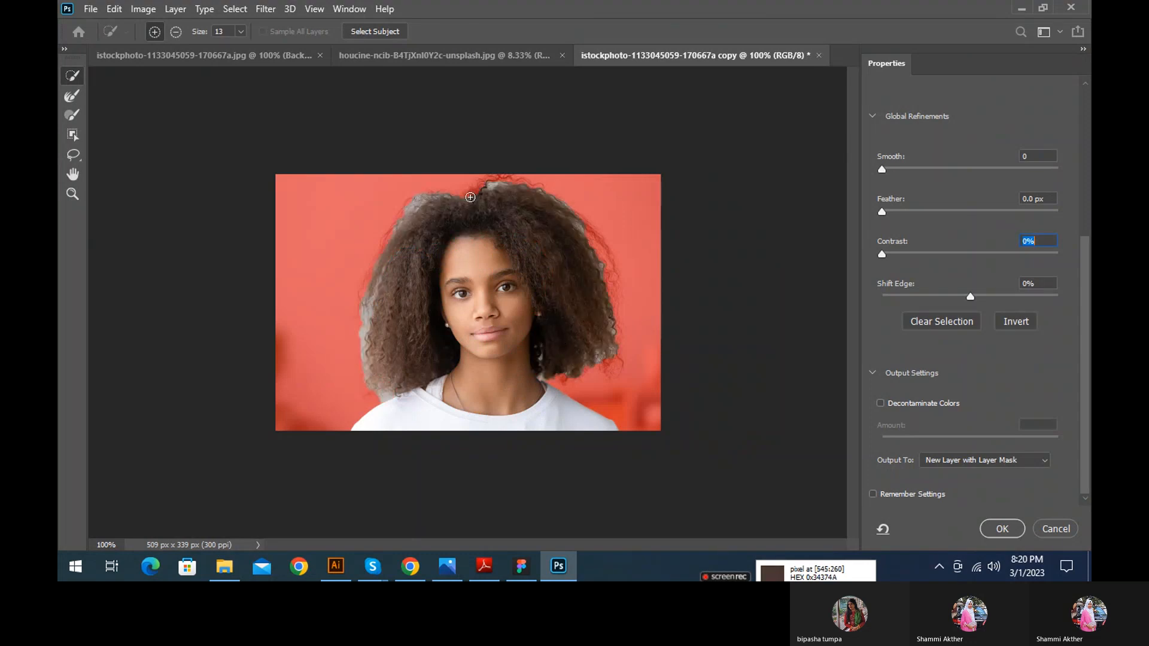
{"action": "left_click_drag", "start_coordinate": [471, 197], "coordinate": [489, 182]}
{"action": "key", "text": "ctrl+z"}
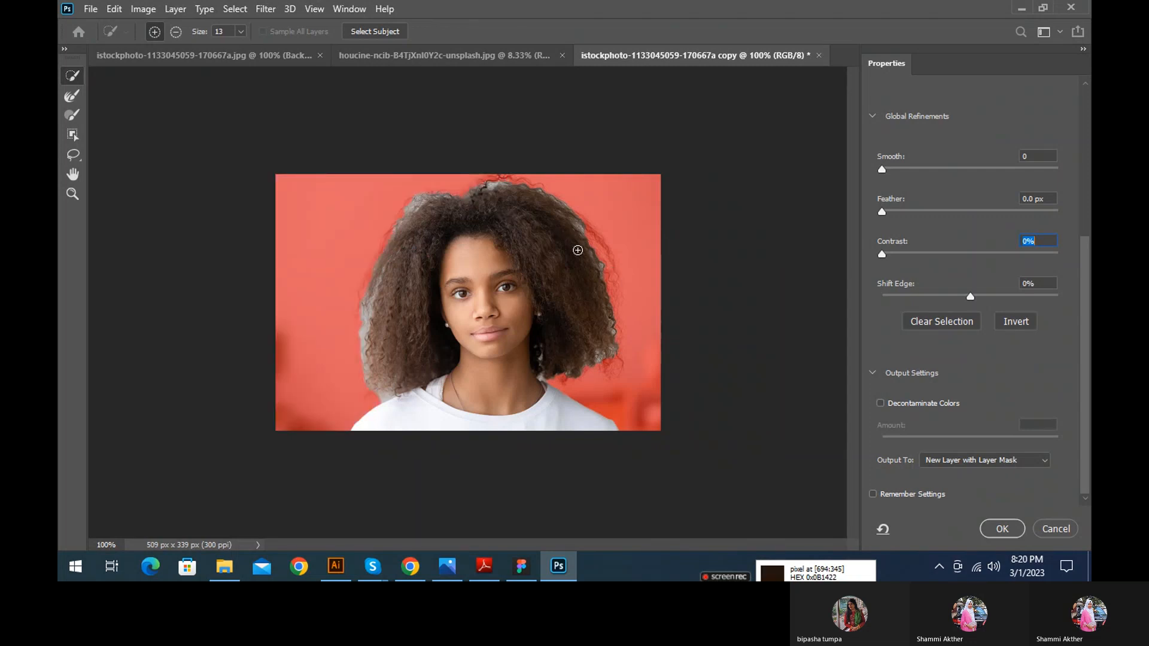
{"action": "mouse_move", "coordinate": [590, 235]}
{"action": "left_mouse_down"}
{"action": "mouse_move", "coordinate": [612, 276]}
{"action": "mouse_move", "coordinate": [608, 365]}
{"action": "left_mouse_up"}
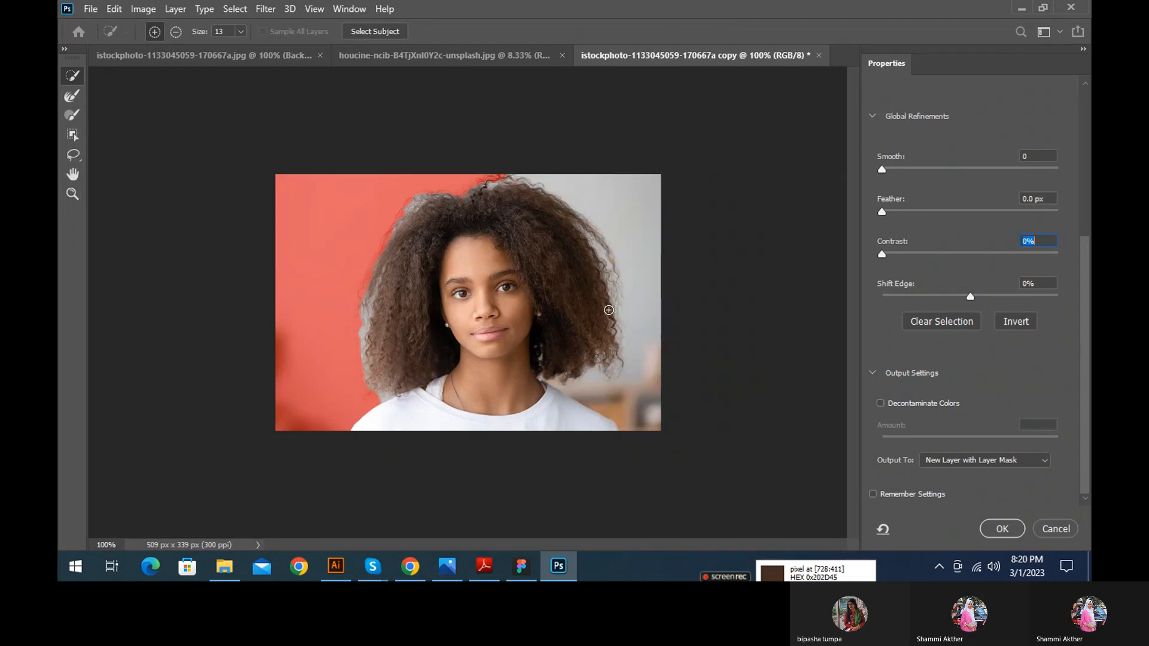
Refine the outer hair edges with the 35 px Refine Edge brush and output to a new layer with a layer mask
{"action": "left_click", "coordinate": [72, 96]}
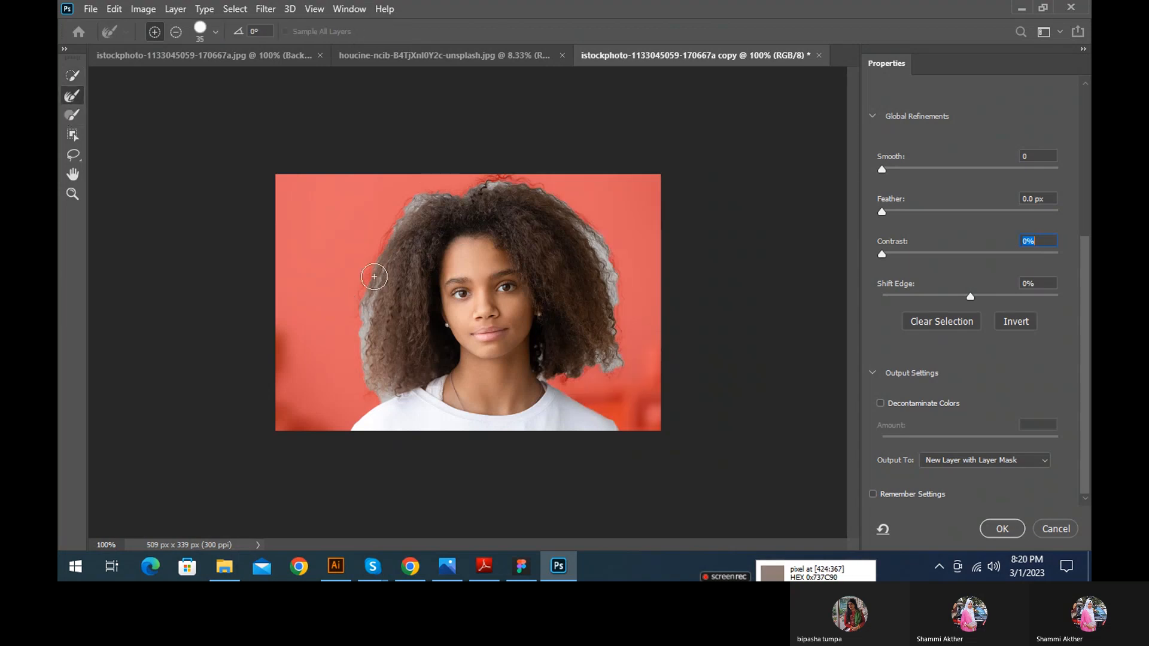
{"action": "mouse_move", "coordinate": [366, 316]}
{"action": "left_mouse_down"}
{"action": "mouse_move", "coordinate": [364, 373]}
{"action": "mouse_move", "coordinate": [377, 394]}
{"action": "mouse_move", "coordinate": [391, 384]}
{"action": "mouse_move", "coordinate": [373, 375]}
{"action": "mouse_move", "coordinate": [367, 278]}
{"action": "mouse_move", "coordinate": [384, 242]}
{"action": "mouse_move", "coordinate": [418, 200]}
{"action": "mouse_move", "coordinate": [526, 184]}
{"action": "mouse_move", "coordinate": [582, 220]}
{"action": "mouse_move", "coordinate": [609, 257]}
{"action": "mouse_move", "coordinate": [616, 371]}
{"action": "mouse_move", "coordinate": [554, 378]}
{"action": "left_mouse_up"}
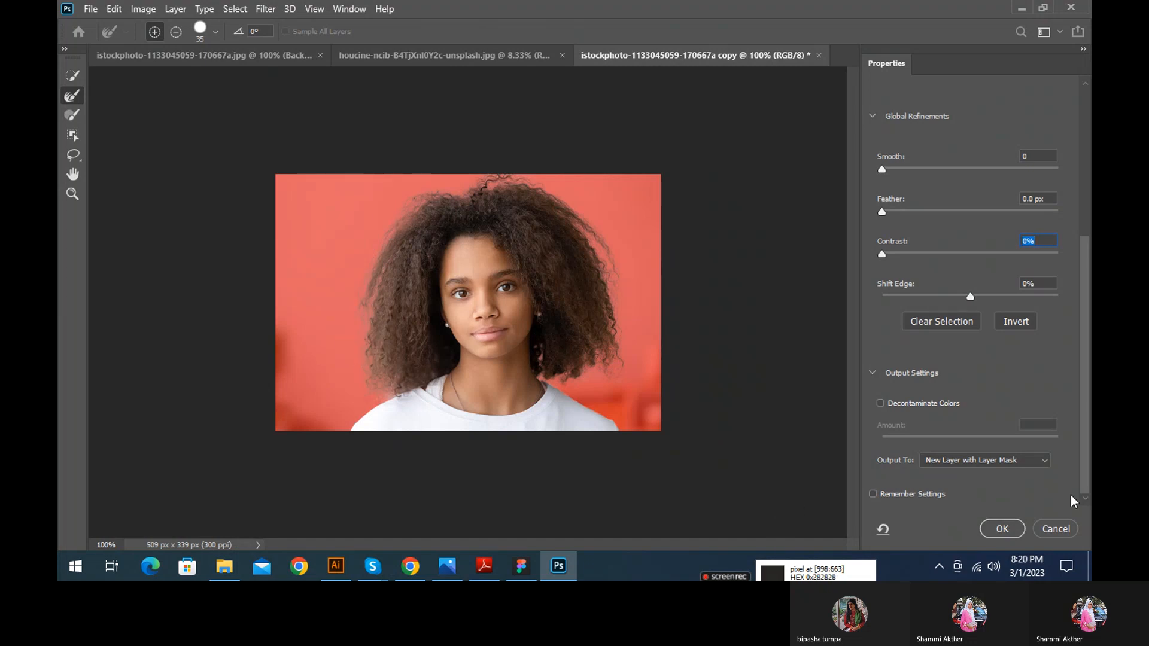
{"action": "left_click", "coordinate": [996, 523]}
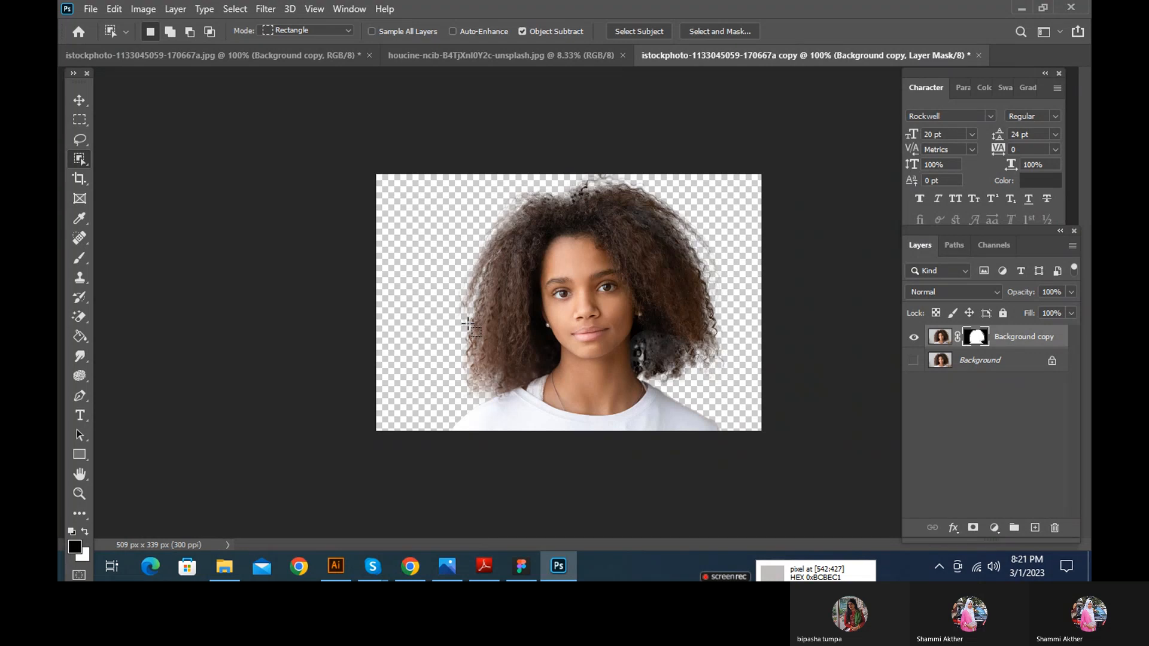
Switch to the freckled woman's portrait, activate the Mixer Brush tool and turn off loading the brush after each stroke
{"action": "left_click", "coordinate": [436, 63]}
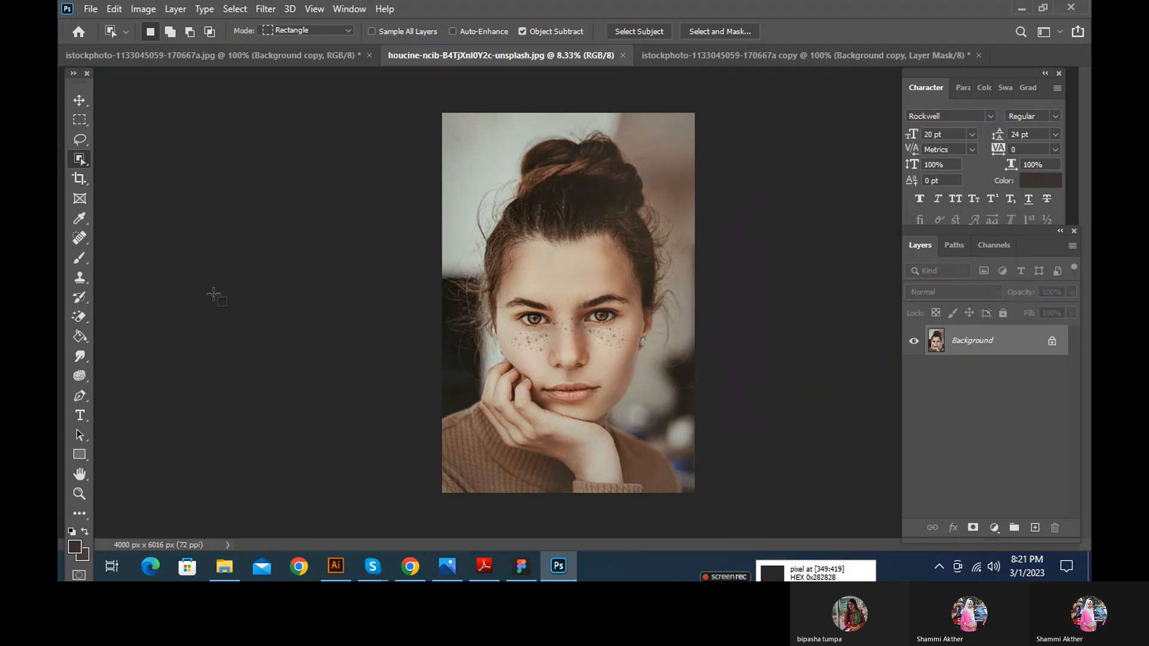
{"action": "right_click", "coordinate": [79, 159]}
{"action": "right_click", "coordinate": [80, 258]}
{"action": "left_click", "coordinate": [138, 303]}
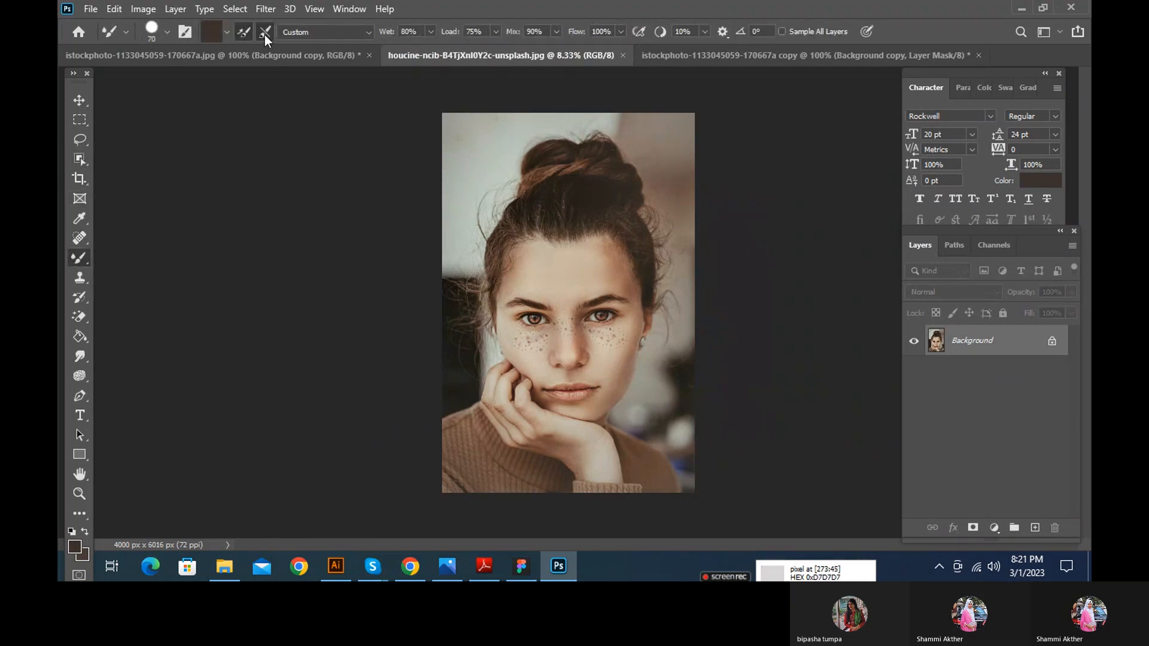
{"action": "left_click", "coordinate": [245, 33]}
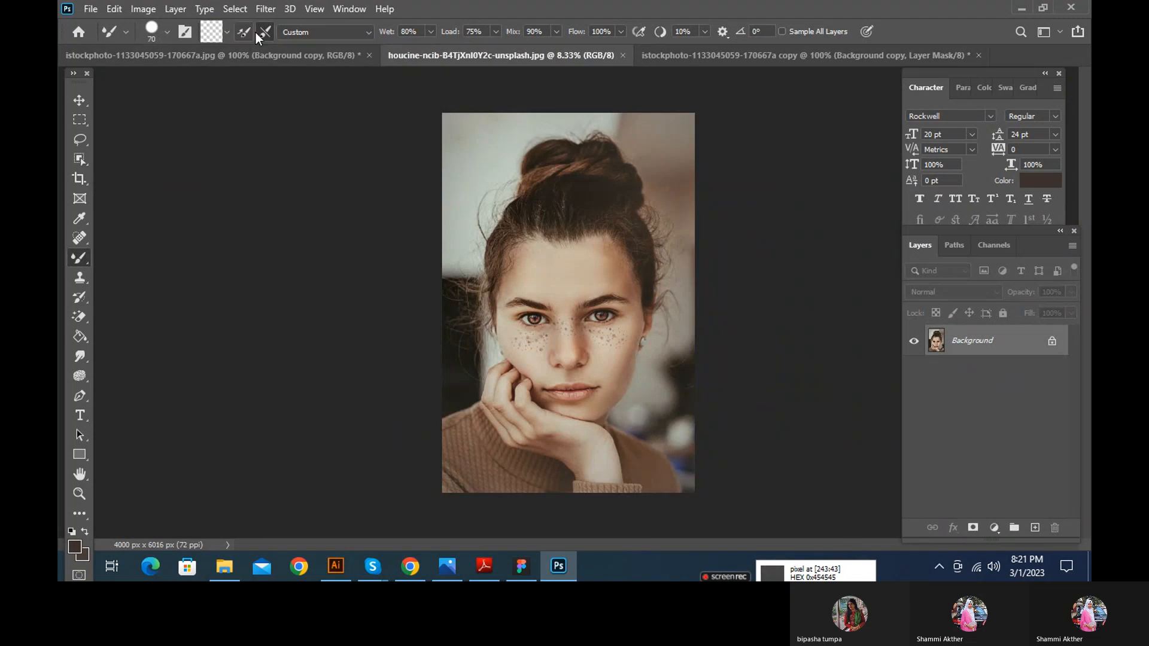
Set the Mixer Brush colour to the light skin tone d2c3b0 by sampling the woman's cheek beside her nose
{"action": "left_click", "coordinate": [212, 33]}
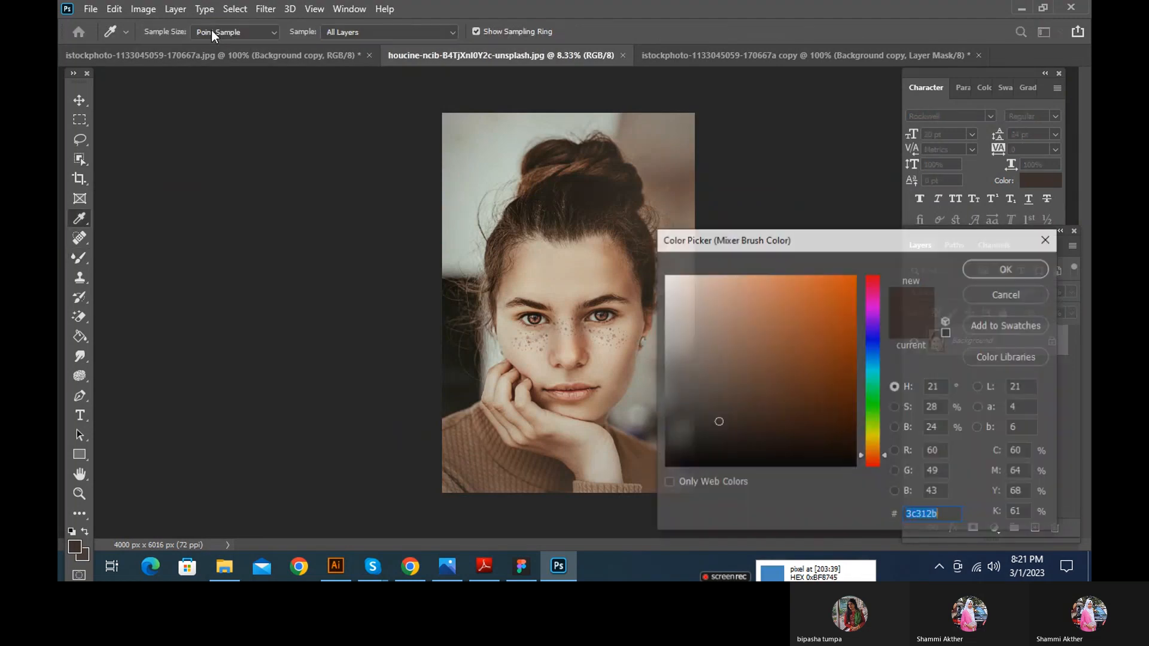
{"action": "left_click", "coordinate": [592, 310]}
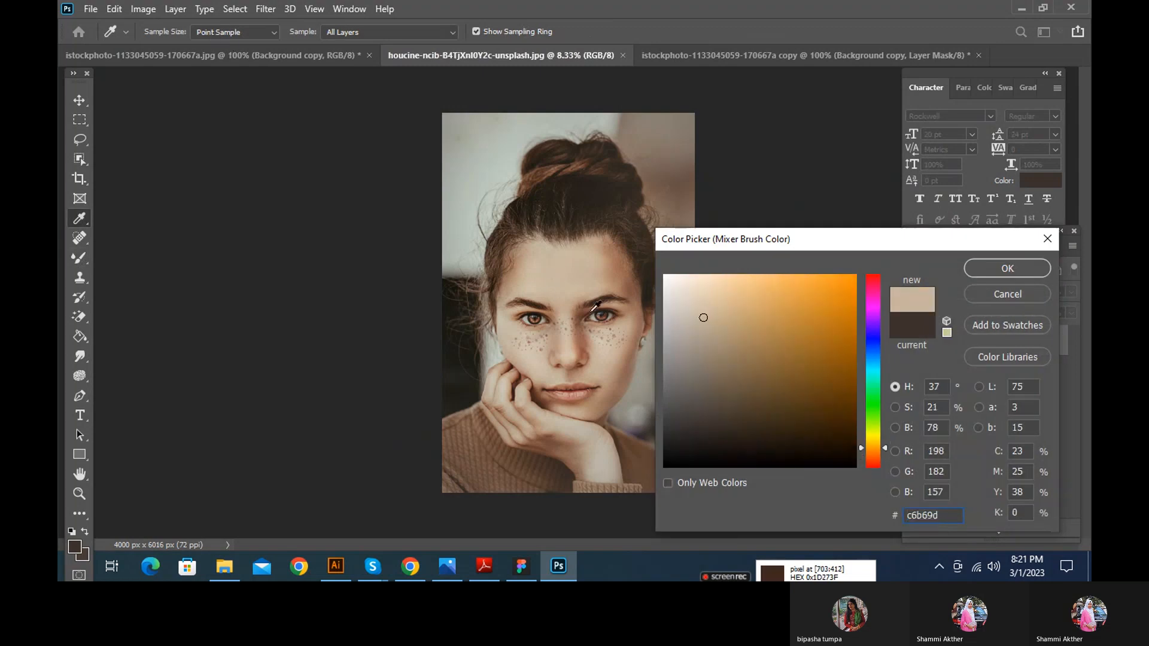
{"action": "left_click", "coordinate": [544, 354]}
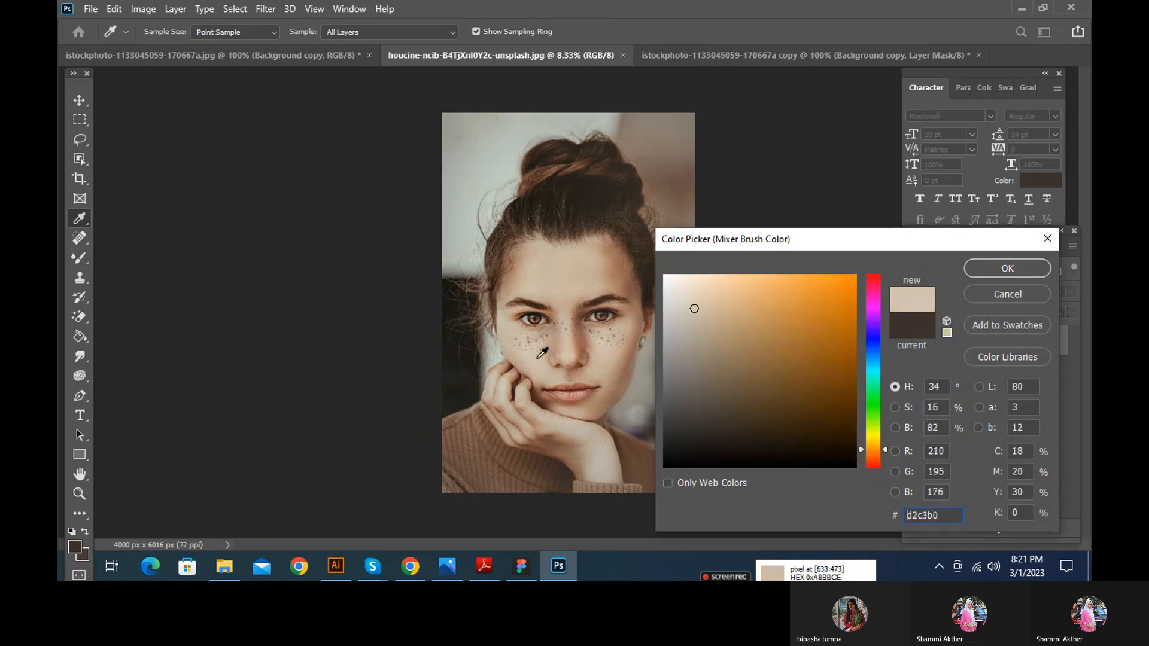
{"action": "left_click", "coordinate": [975, 274]}
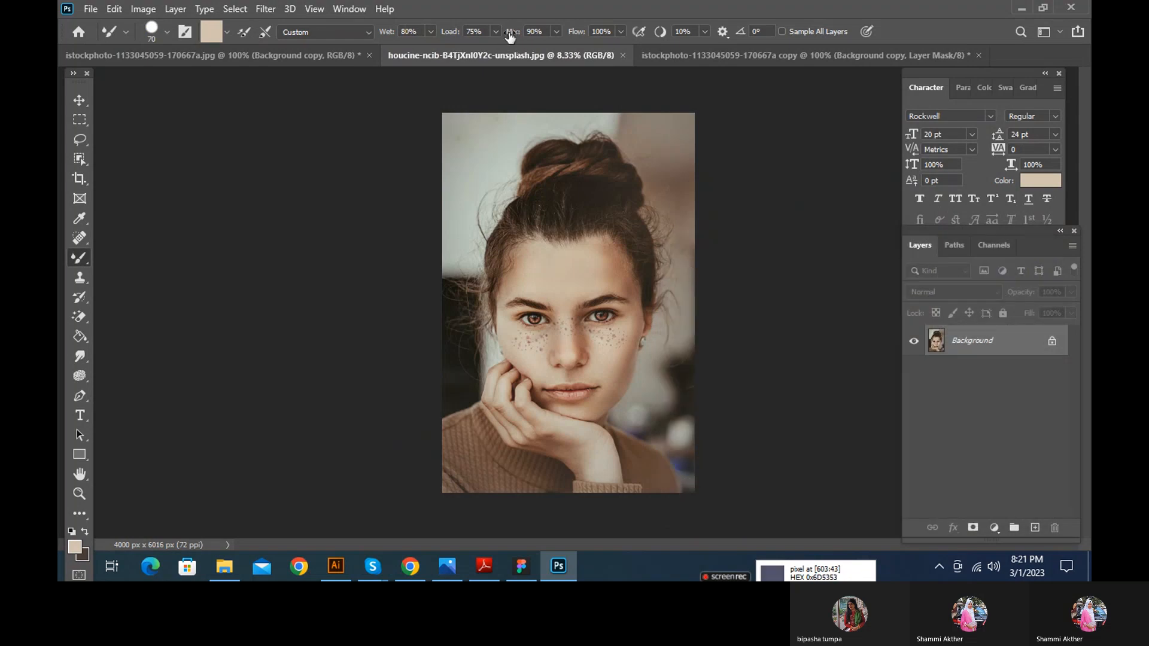
Set the Mixer Brush to 44% load, 58% mix and 47% flow
{"action": "left_click_drag", "start_coordinate": [449, 33], "coordinate": [420, 33]}
{"action": "left_click_drag", "start_coordinate": [513, 33], "coordinate": [491, 34]}
{"action": "left_click_drag", "start_coordinate": [581, 34], "coordinate": [537, 31]}
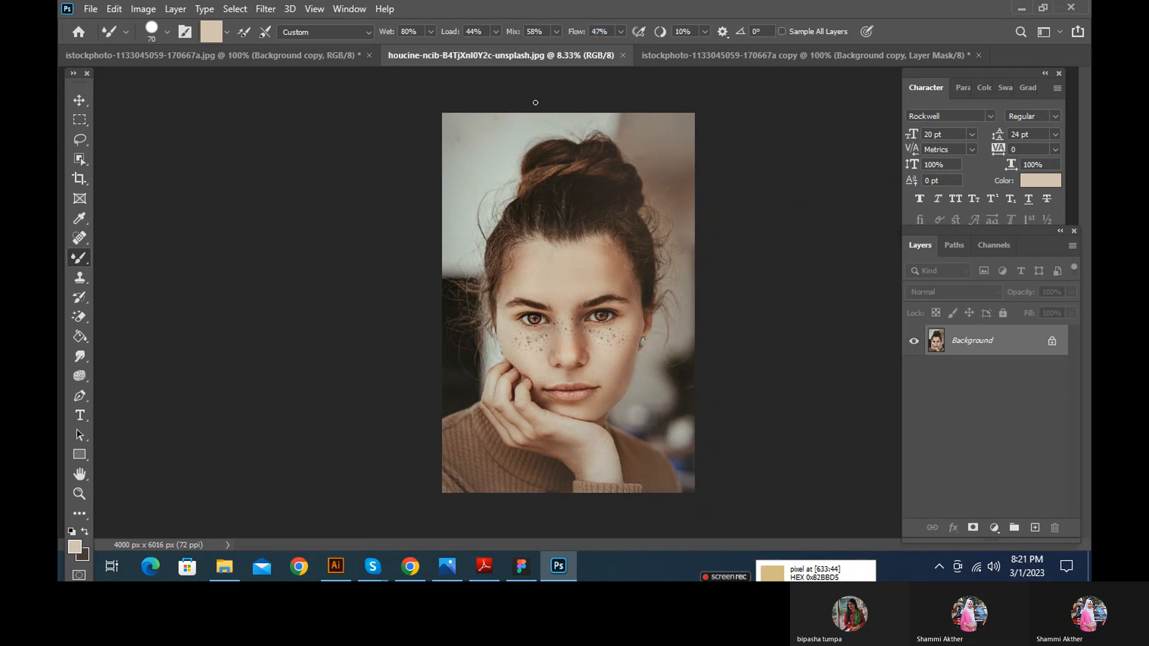
{"action": "left_click", "coordinate": [587, 332]}
{"action": "right_click", "coordinate": [79, 257]}
{"action": "left_click", "coordinate": [173, 286]}
{"action": "right_click", "coordinate": [78, 258]}
{"action": "left_click", "coordinate": [126, 299]}
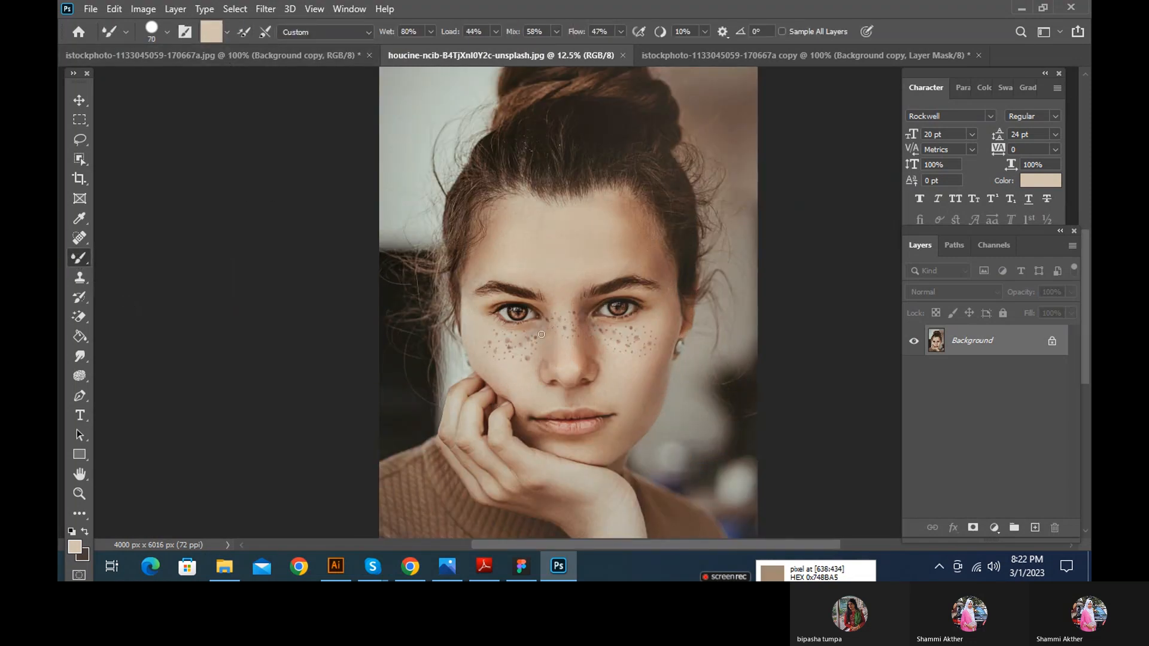
Enlarge the Mixer Brush to 175 px and paint over freckles on the cheek above her hand
{"action": "key", "text": "bracketright"}
{"action": "key", "text": "bracketright"}
{"action": "key", "text": "bracketright"}
{"action": "key", "text": "bracketright"}
{"action": "key", "text": "bracketright"}
{"action": "key", "text": "bracketright"}
{"action": "left_click_drag", "start_coordinate": [523, 350], "coordinate": [525, 355]}
Lower the Mixer Brush hardness for a softer edge and paint away the remaining freckles on the cheek above her hand
{"action": "key", "text": "ctrl+space"}
{"action": "left_click", "coordinate": [533, 357]}
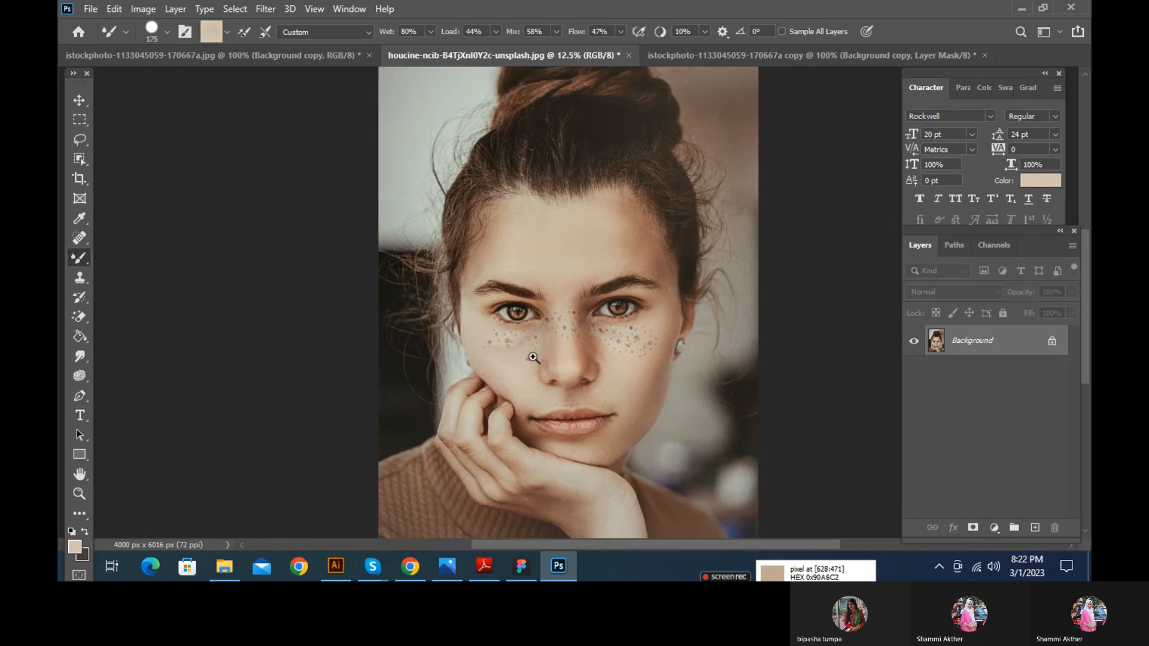
{"action": "left_click", "coordinate": [167, 32]}
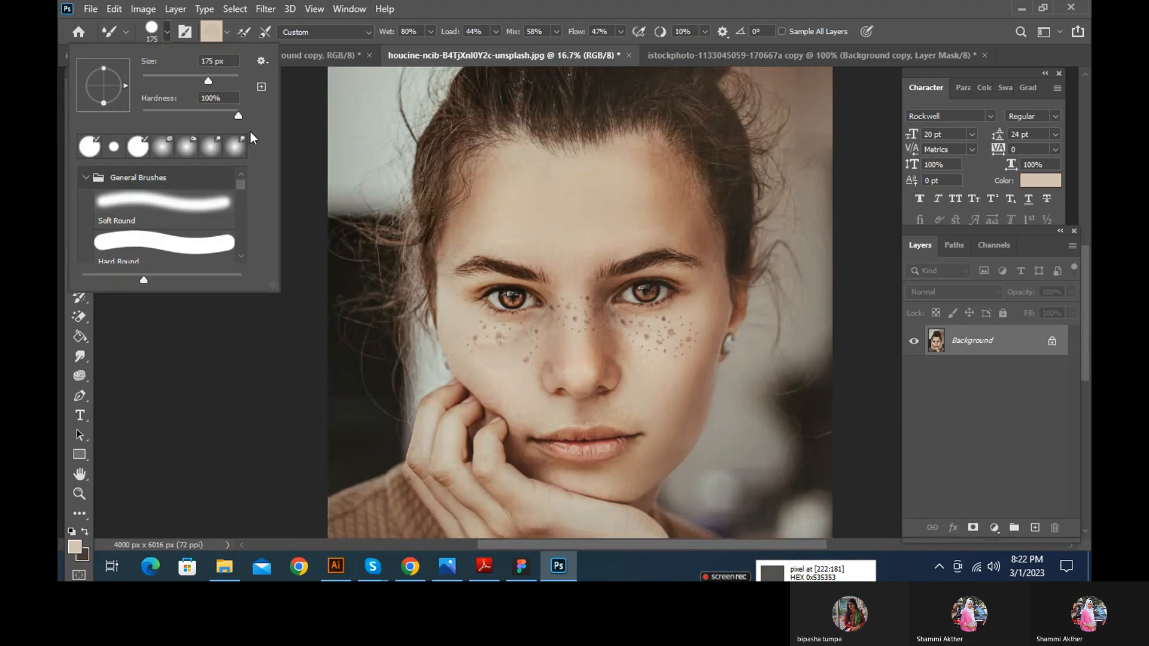
{"action": "left_click_drag", "start_coordinate": [238, 118], "coordinate": [138, 87]}
{"action": "key", "text": "Return"}
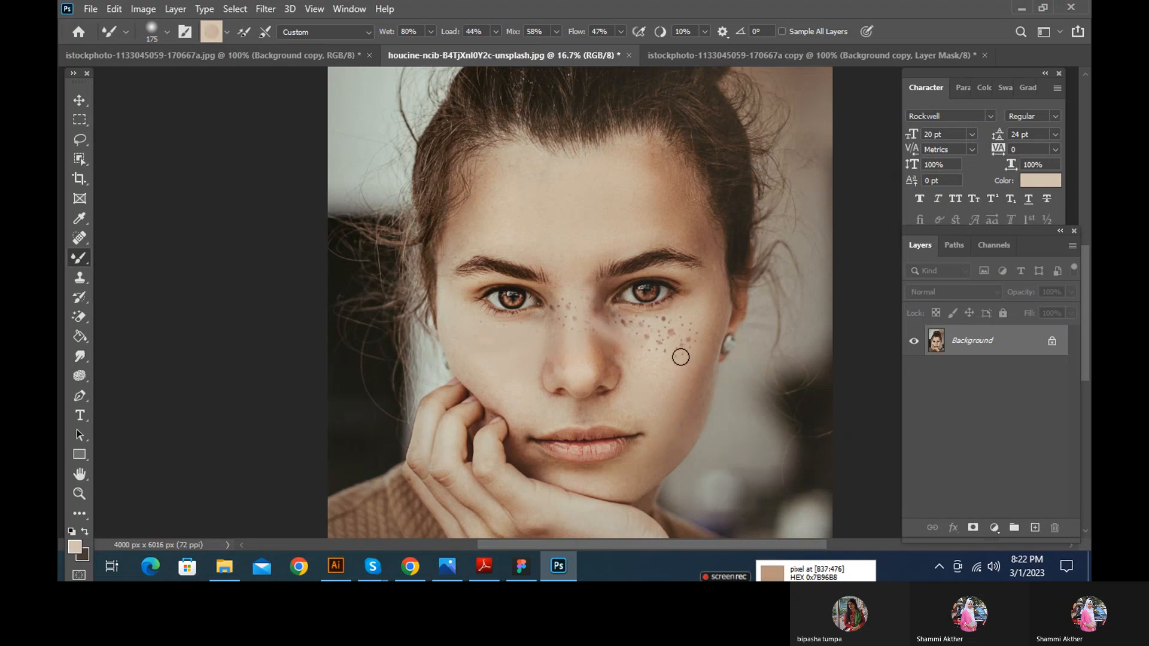
Try painting over the freckles on the cheek beside the visible earring, and undo those strokes
{"action": "mouse_move", "coordinate": [668, 362]}
{"action": "left_mouse_down"}
{"action": "mouse_move", "coordinate": [674, 326]}
{"action": "mouse_move", "coordinate": [649, 341]}
{"action": "mouse_move", "coordinate": [677, 325]}
{"action": "left_mouse_up"}
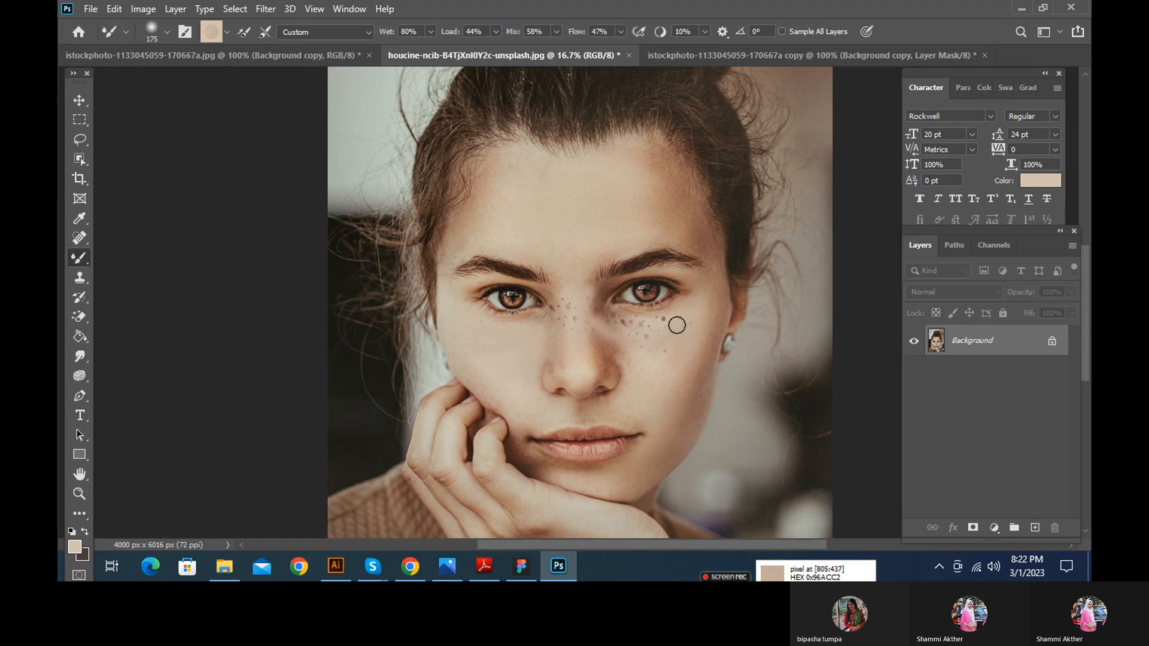
{"action": "mouse_move", "coordinate": [649, 351]}
{"action": "left_mouse_down"}
{"action": "mouse_move", "coordinate": [664, 351]}
{"action": "mouse_move", "coordinate": [620, 318]}
{"action": "mouse_move", "coordinate": [680, 318]}
{"action": "mouse_move", "coordinate": [629, 339]}
{"action": "mouse_move", "coordinate": [636, 352]}
{"action": "mouse_move", "coordinate": [593, 308]}
{"action": "mouse_move", "coordinate": [602, 325]}
{"action": "left_mouse_up"}
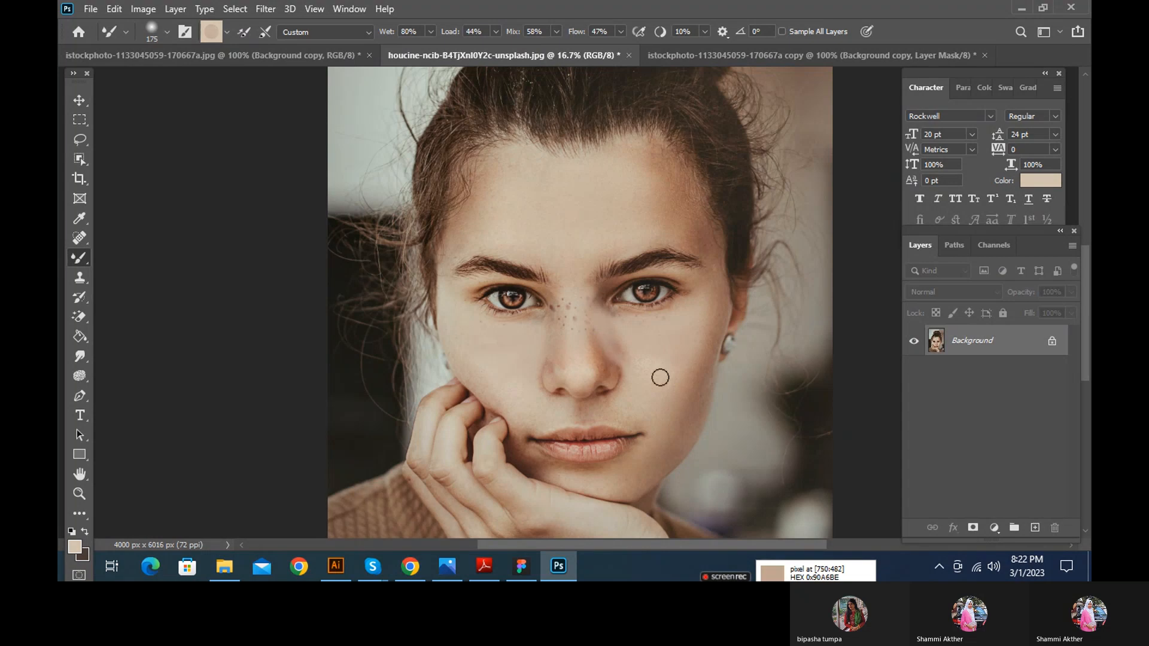
{"action": "key", "text": "ctrl+z"}
{"action": "key", "text": "ctrl+z"}
{"action": "key", "text": "ctrl+z"}
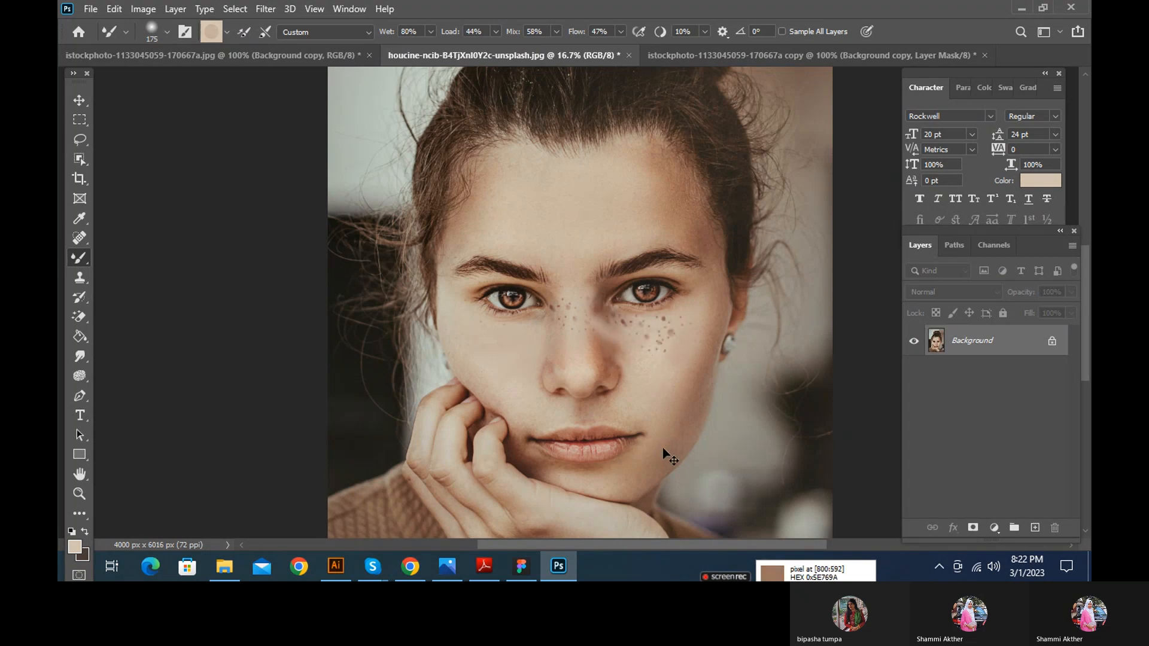
{"action": "key", "text": "ctrl+z"}
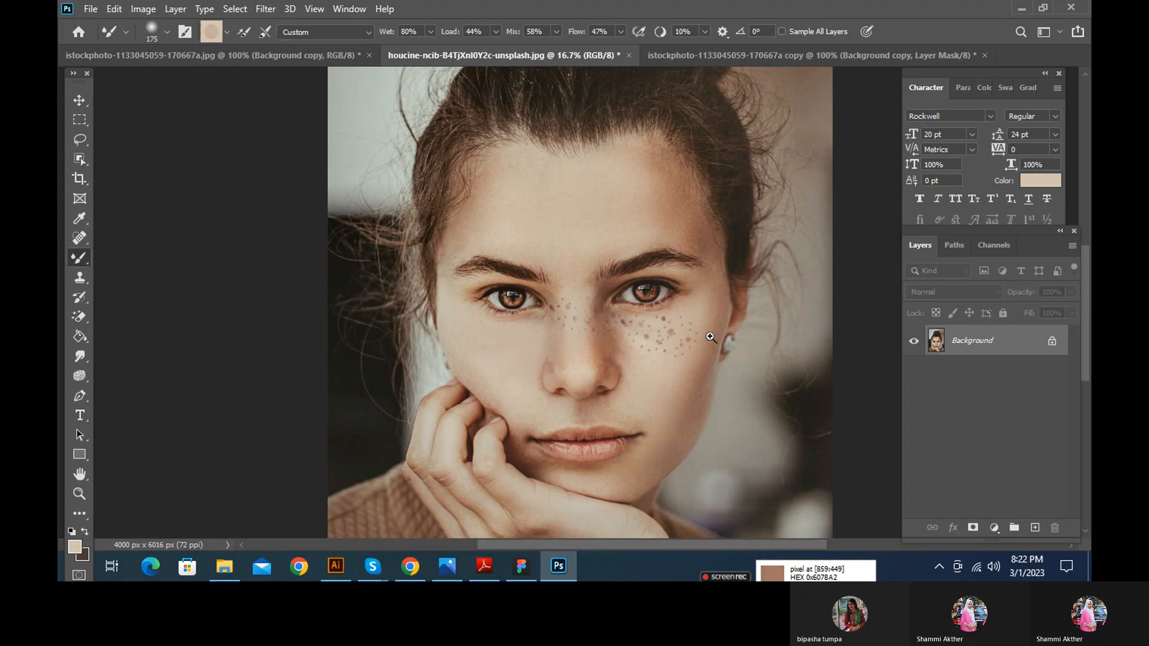
Sample skin tone bba28f from the bridge of the nose and paint over the freckles there, undoing the last strokes
{"action": "left_click", "coordinate": [711, 337]}
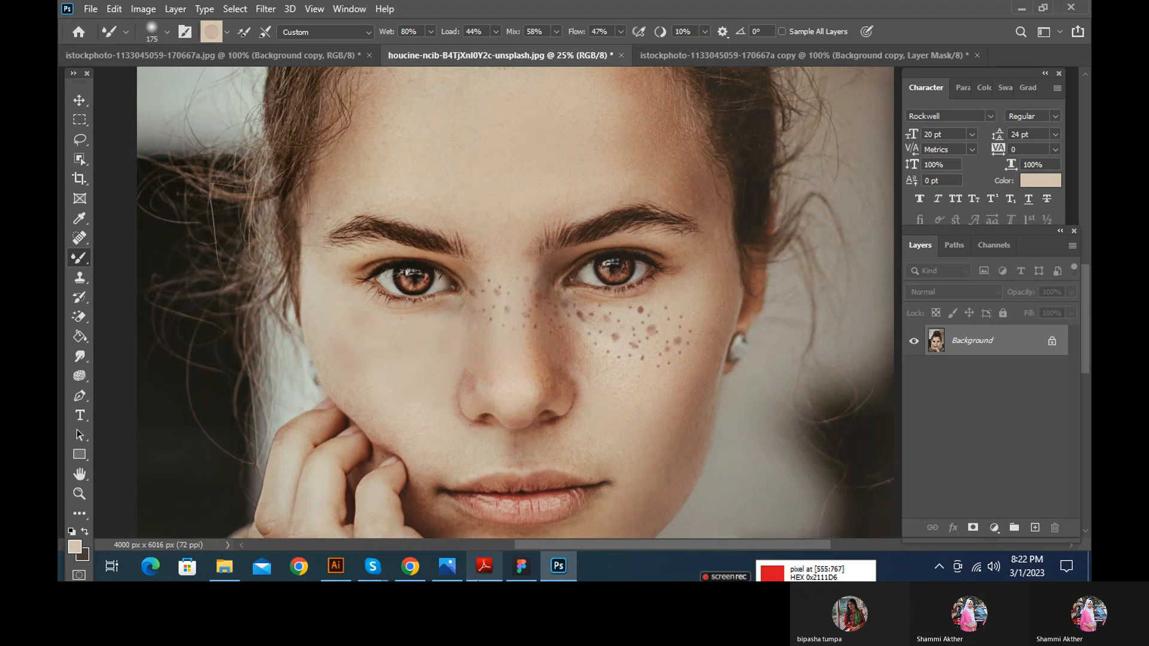
{"action": "mouse_move", "coordinate": [484, 566]}
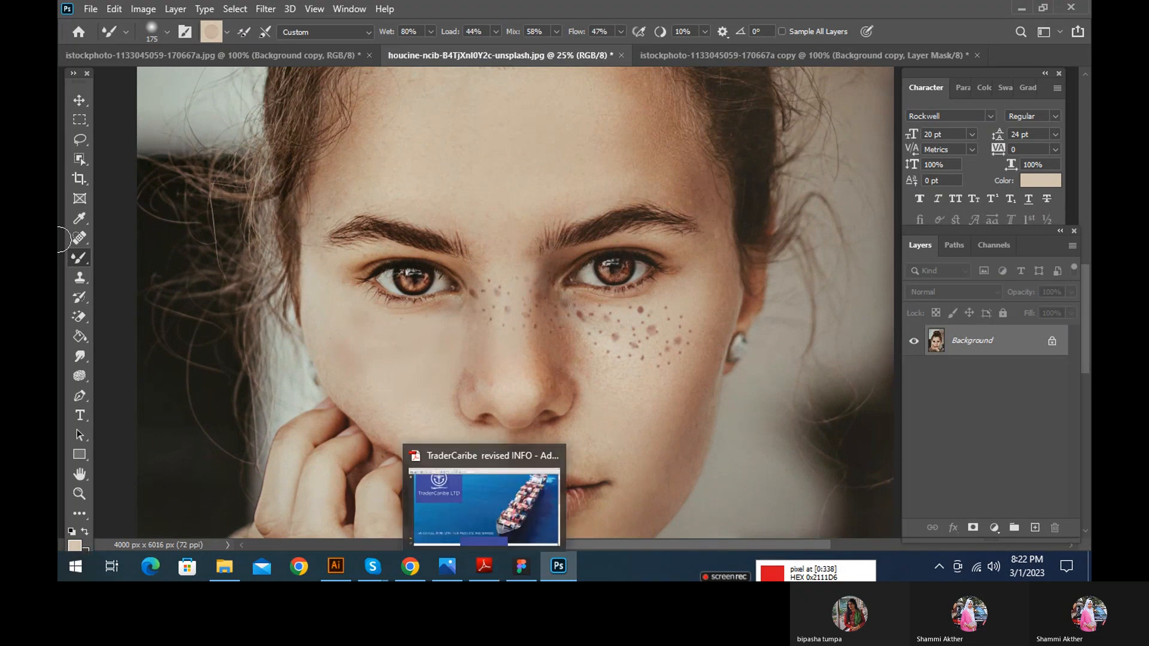
{"action": "left_click", "coordinate": [213, 32]}
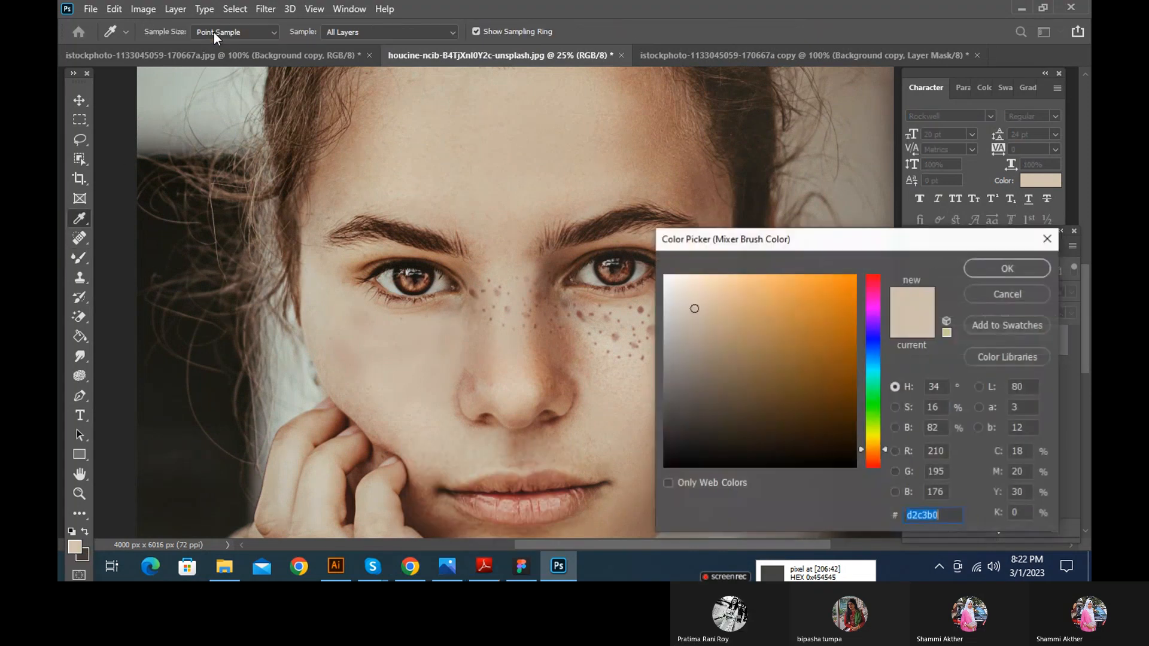
{"action": "left_click", "coordinate": [520, 321]}
{"action": "left_click", "coordinate": [992, 270]}
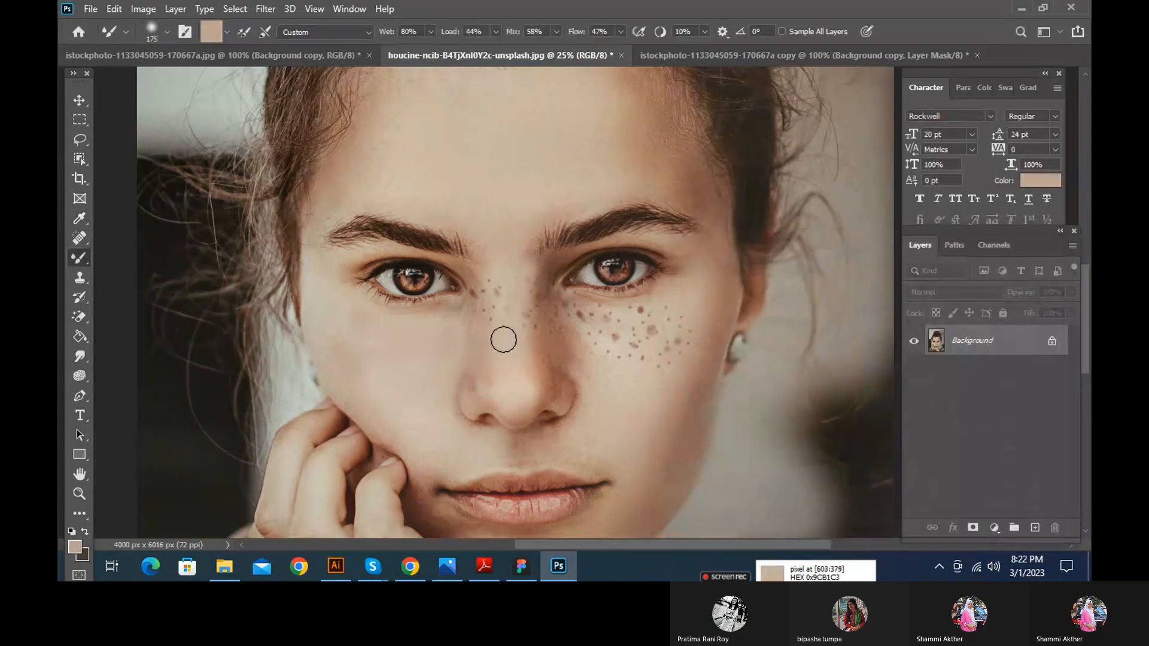
{"action": "mouse_move", "coordinate": [496, 294]}
{"action": "left_mouse_down"}
{"action": "mouse_move", "coordinate": [490, 313]}
{"action": "mouse_move", "coordinate": [490, 285]}
{"action": "mouse_move", "coordinate": [516, 328]}
{"action": "mouse_move", "coordinate": [523, 307]}
{"action": "left_mouse_up"}
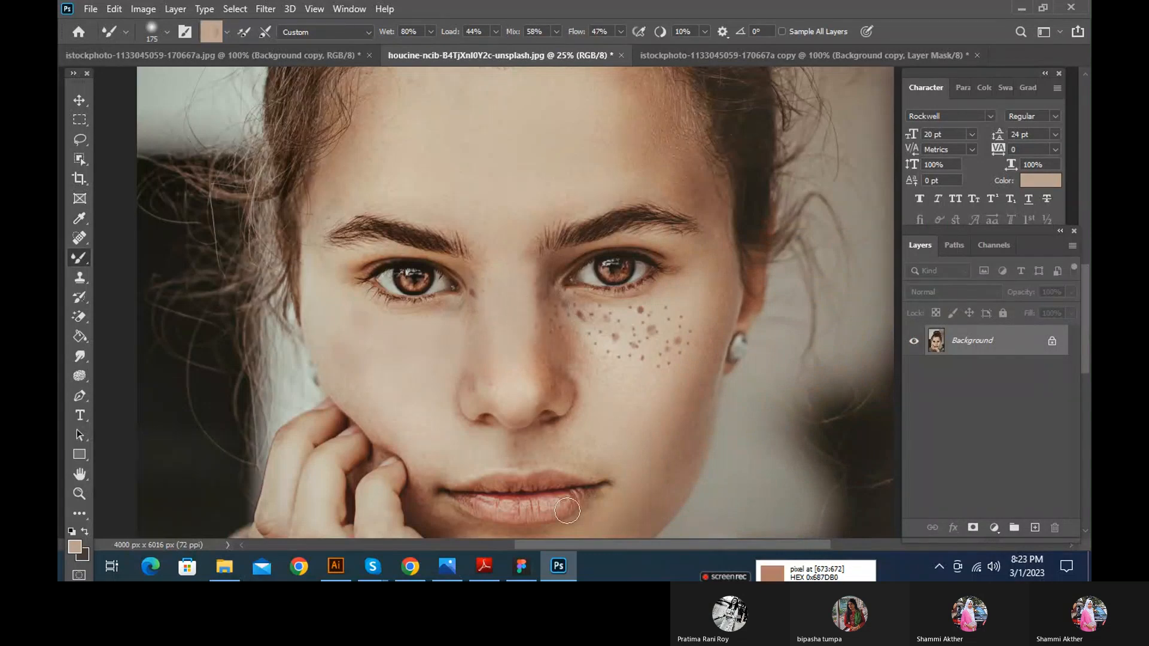
{"action": "key", "text": "ctrl+z"}
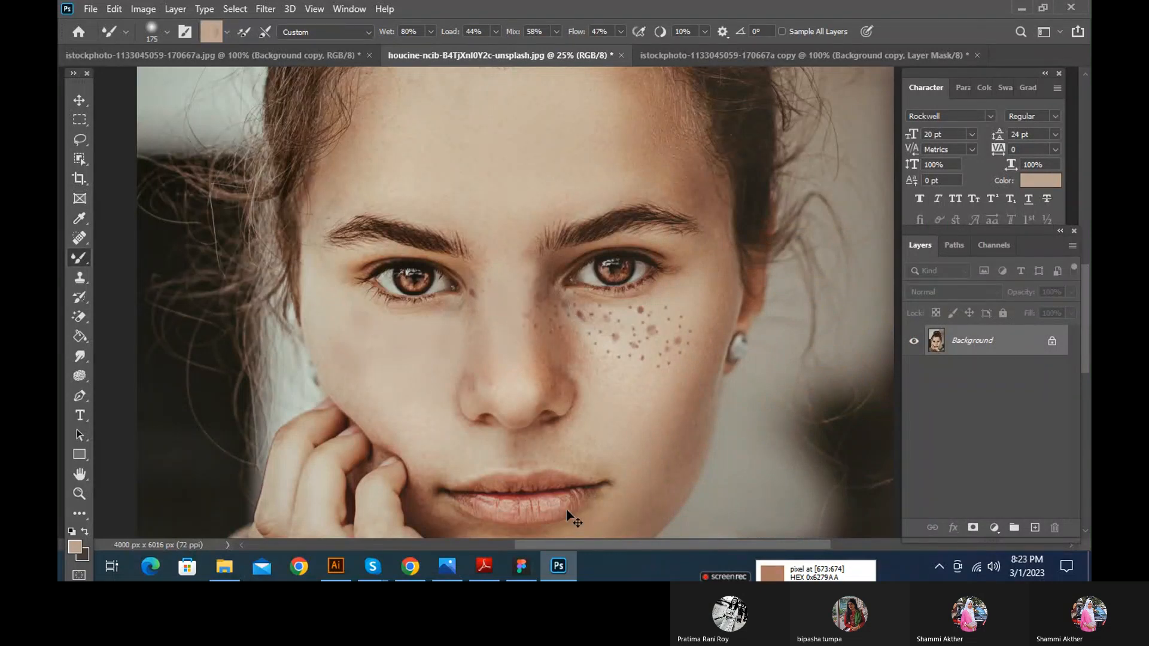
{"action": "key", "text": "ctrl+z"}
Set the Mixer Brush to 33% mix and 25% flow, with a light skin tone sampled from the forehead
{"action": "left_click_drag", "start_coordinate": [514, 33], "coordinate": [496, 35]}
{"action": "left_click_drag", "start_coordinate": [577, 34], "coordinate": [560, 35]}
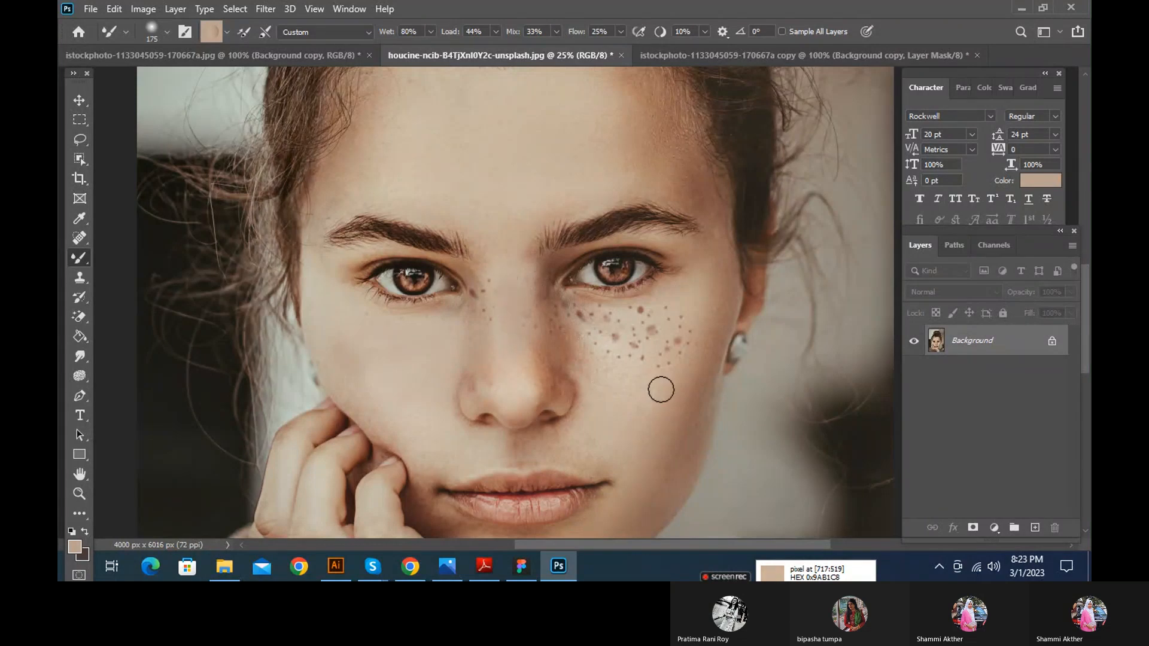
{"action": "left_click", "coordinate": [213, 32]}
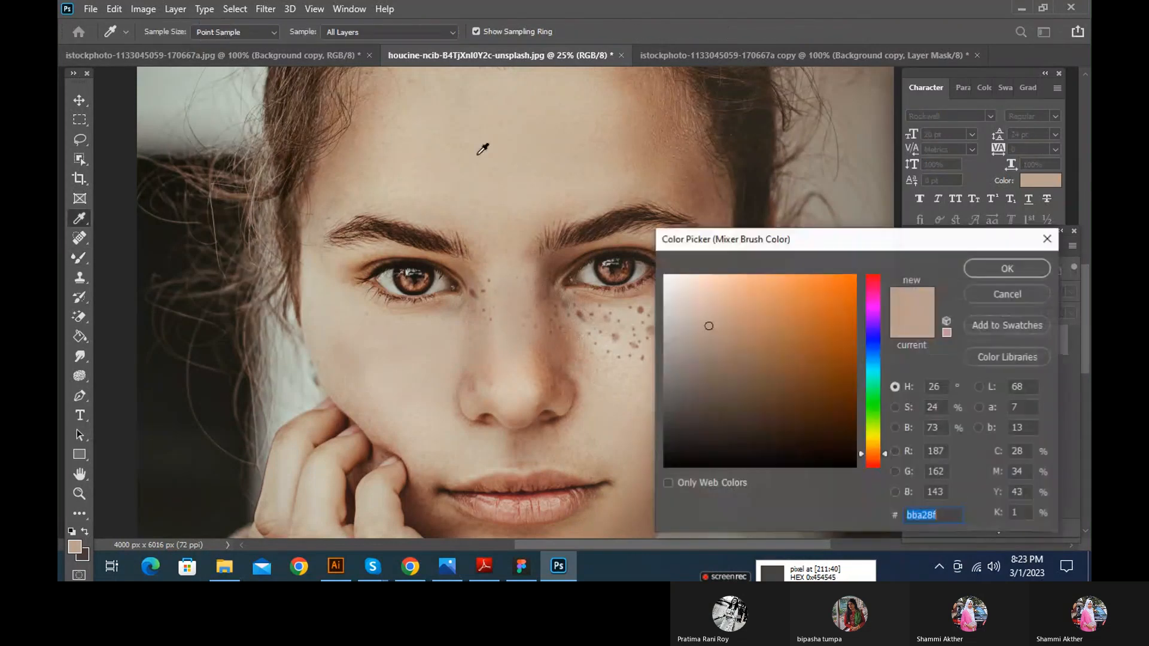
{"action": "left_click", "coordinate": [478, 153]}
{"action": "left_click", "coordinate": [1016, 277]}
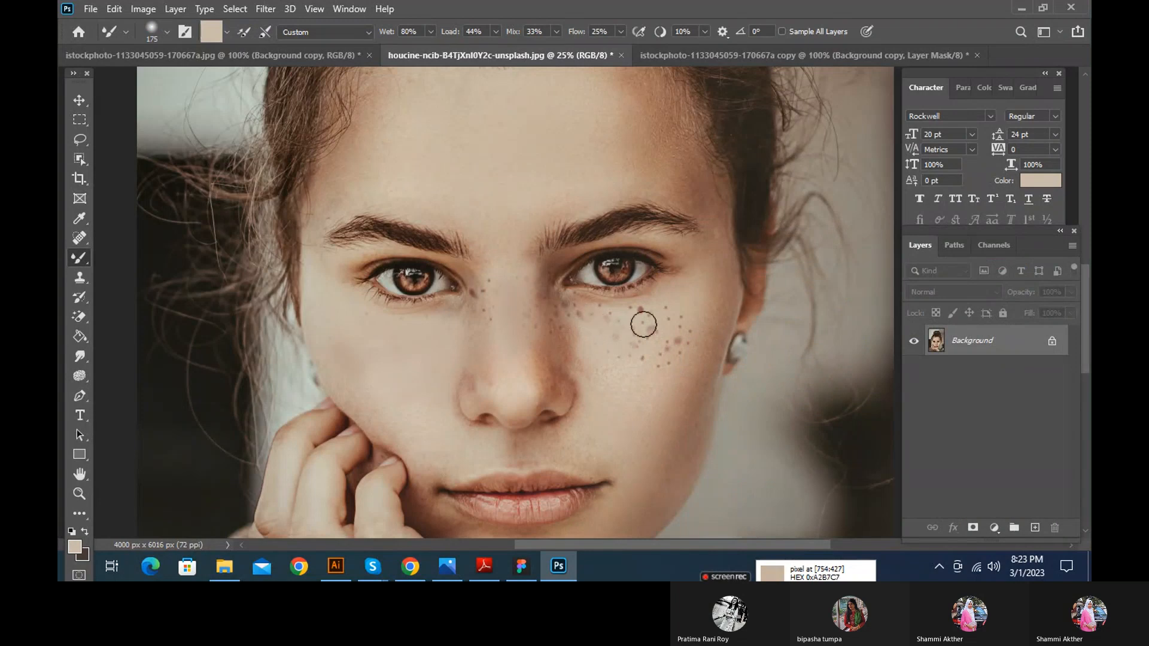
Paint over the freckles on the cheek beside the visible earring, undoing the last strokes near the nose
{"action": "mouse_move", "coordinate": [654, 365]}
{"action": "left_mouse_down"}
{"action": "mouse_move", "coordinate": [695, 327]}
{"action": "mouse_move", "coordinate": [648, 373]}
{"action": "mouse_move", "coordinate": [685, 311]}
{"action": "left_mouse_up"}
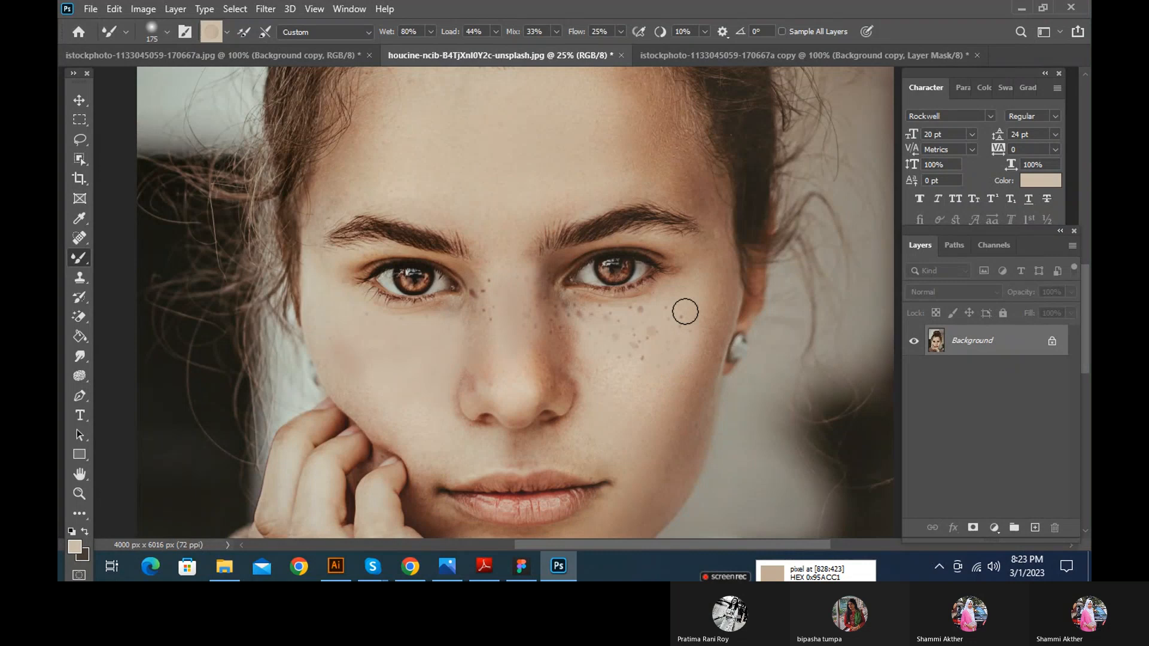
{"action": "mouse_move", "coordinate": [685, 312]}
{"action": "left_mouse_down"}
{"action": "mouse_move", "coordinate": [645, 382]}
{"action": "mouse_move", "coordinate": [665, 317]}
{"action": "left_mouse_up"}
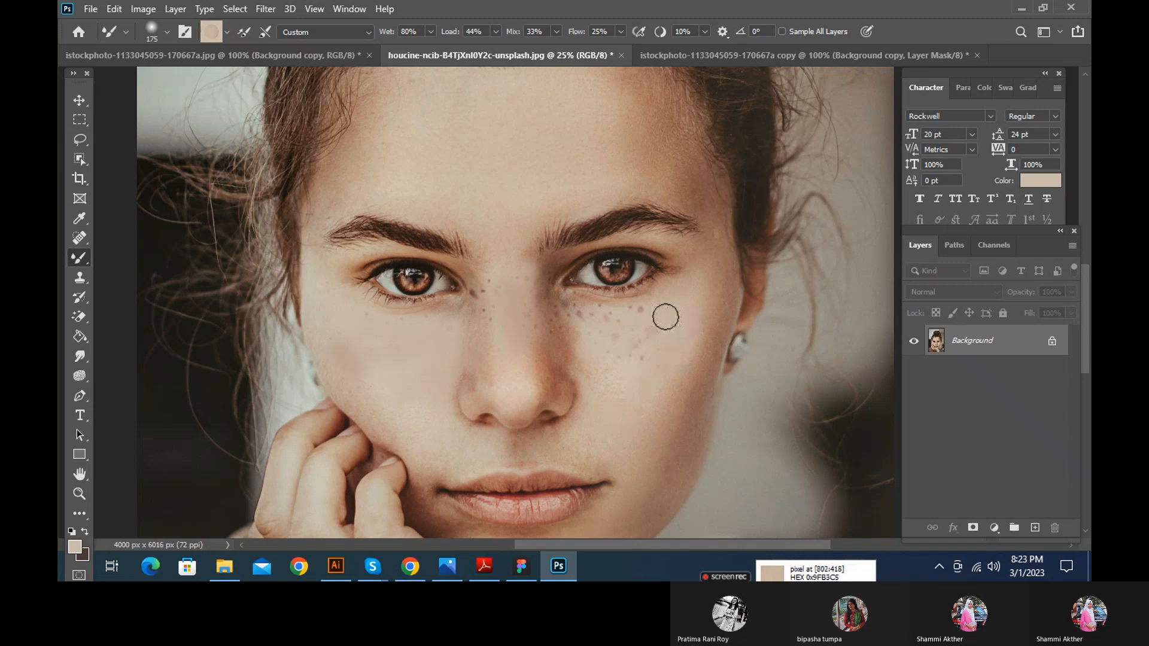
{"action": "mouse_move", "coordinate": [665, 316]}
{"action": "left_mouse_down"}
{"action": "mouse_move", "coordinate": [580, 326]}
{"action": "mouse_move", "coordinate": [560, 309]}
{"action": "mouse_move", "coordinate": [602, 359]}
{"action": "mouse_move", "coordinate": [574, 328]}
{"action": "mouse_move", "coordinate": [557, 350]}
{"action": "mouse_move", "coordinate": [565, 392]}
{"action": "left_mouse_up"}
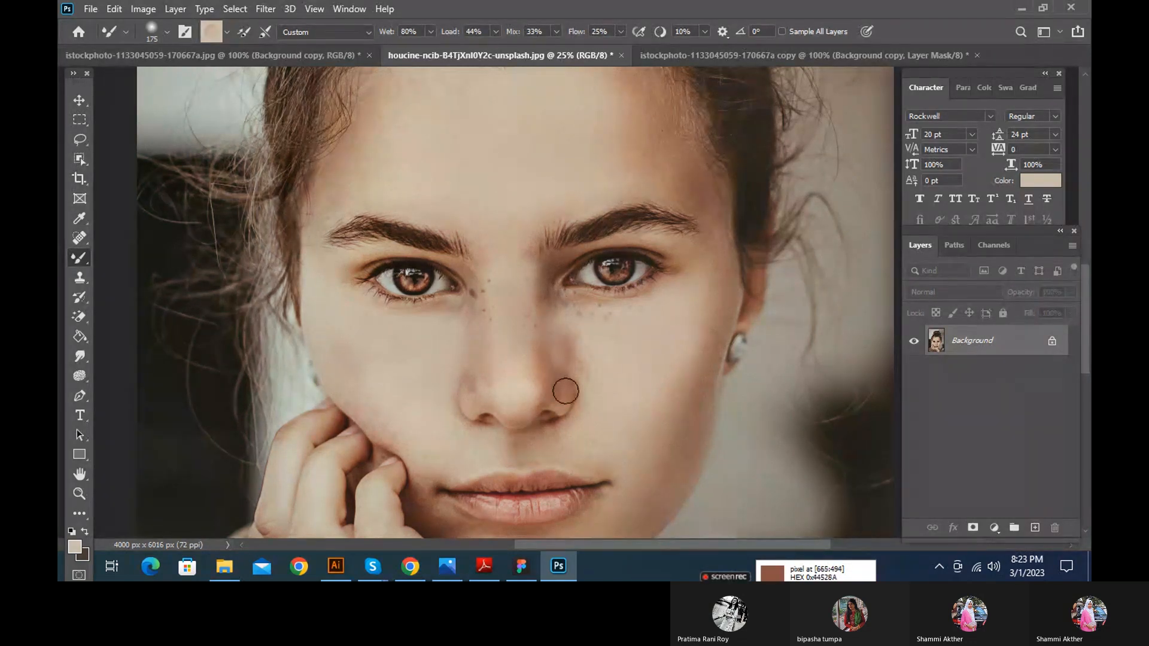
{"action": "key", "text": "ctrl+z"}
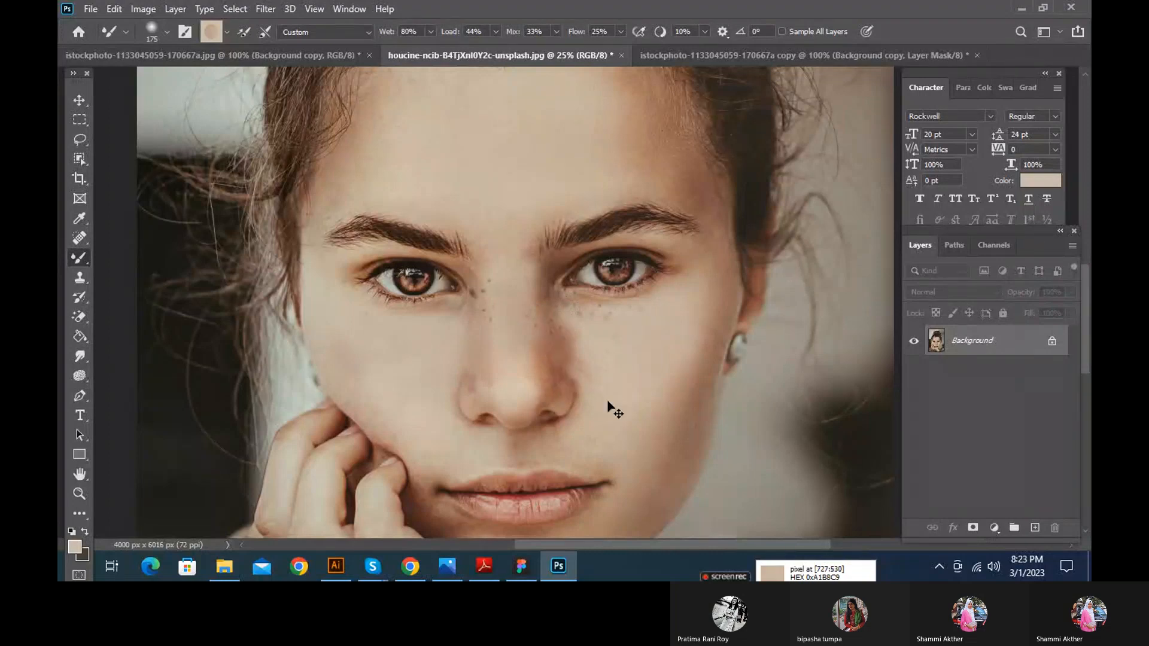
{"action": "key", "text": "ctrl+z"}
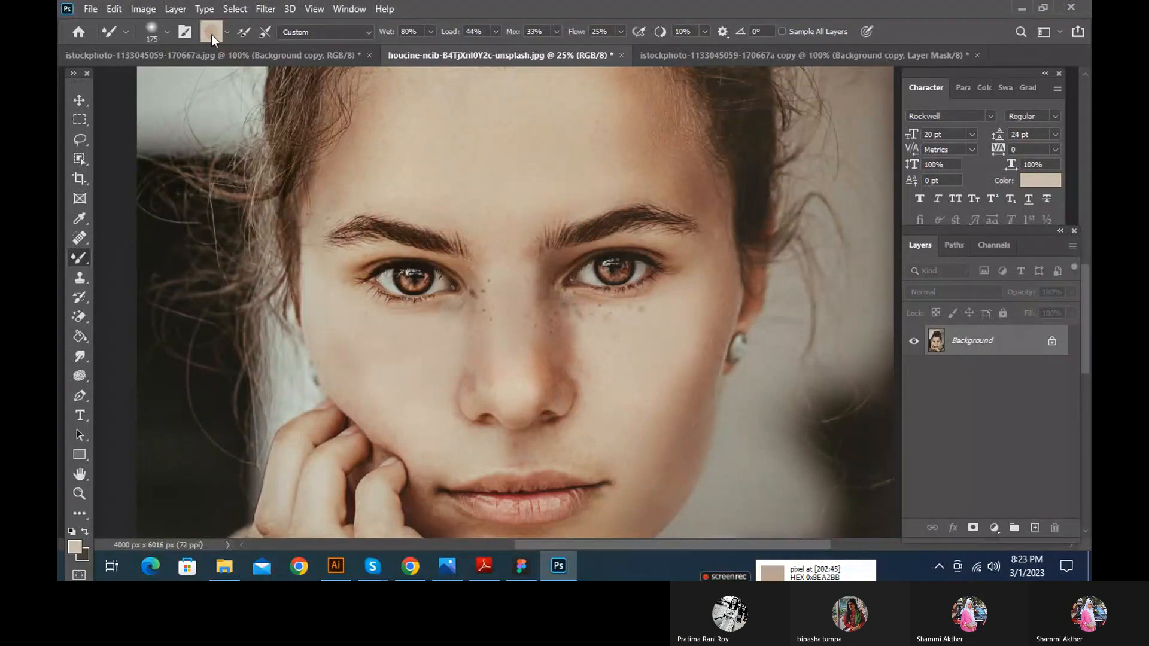
Sample the brown tone 9c6f5b from the shaded side of the nose and paint over the freckles there, undoing the last stroke
{"action": "left_click", "coordinate": [212, 35]}
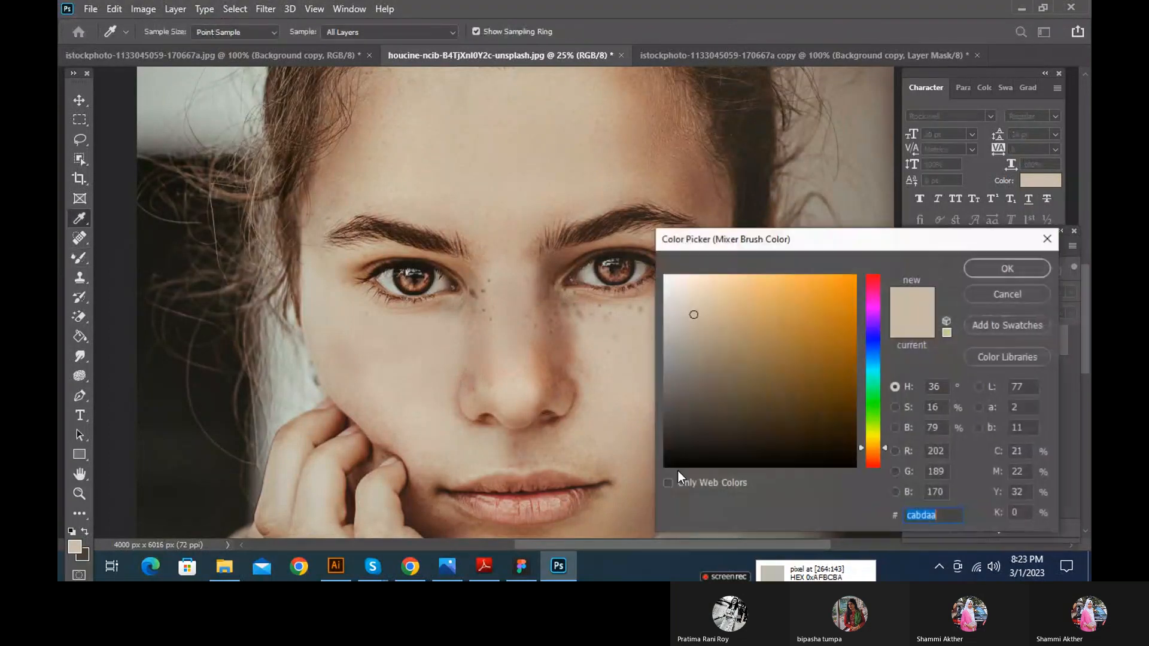
{"action": "left_click", "coordinate": [554, 346]}
{"action": "left_click", "coordinate": [1007, 269]}
{"action": "left_click_drag", "start_coordinate": [556, 322], "coordinate": [584, 330]}
{"action": "key", "text": "ctrl+z"}
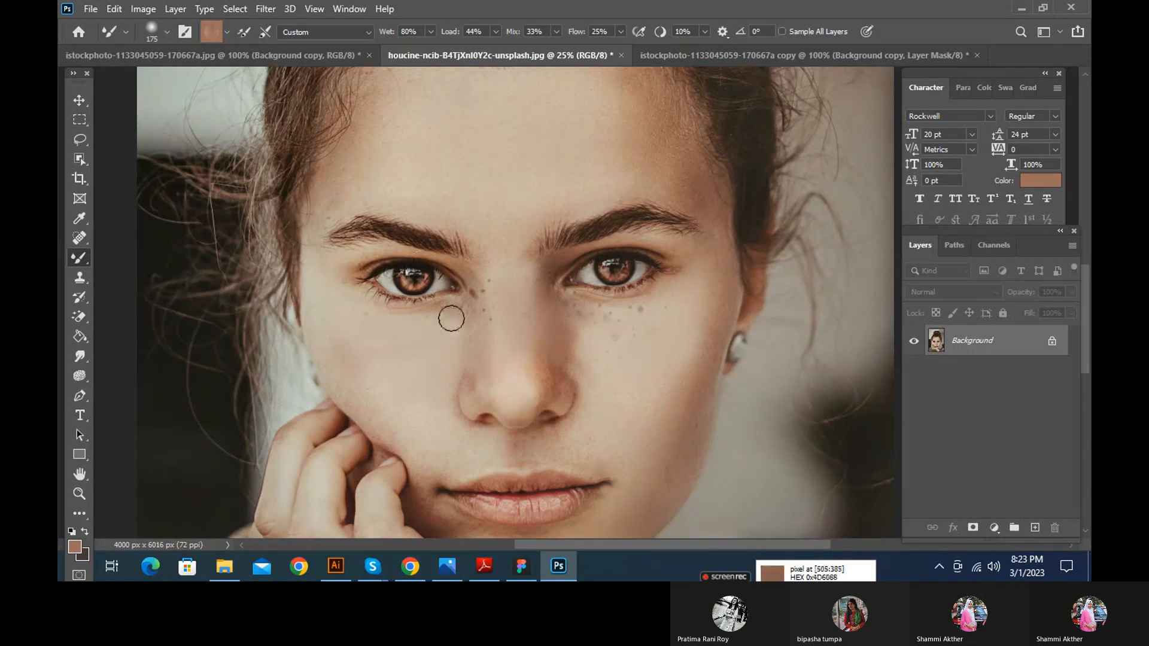
Sample skin tone b09279 beside the nose bridge and paint away the freckles by the inner corner of the eye above her hand
{"action": "left_click", "coordinate": [205, 33]}
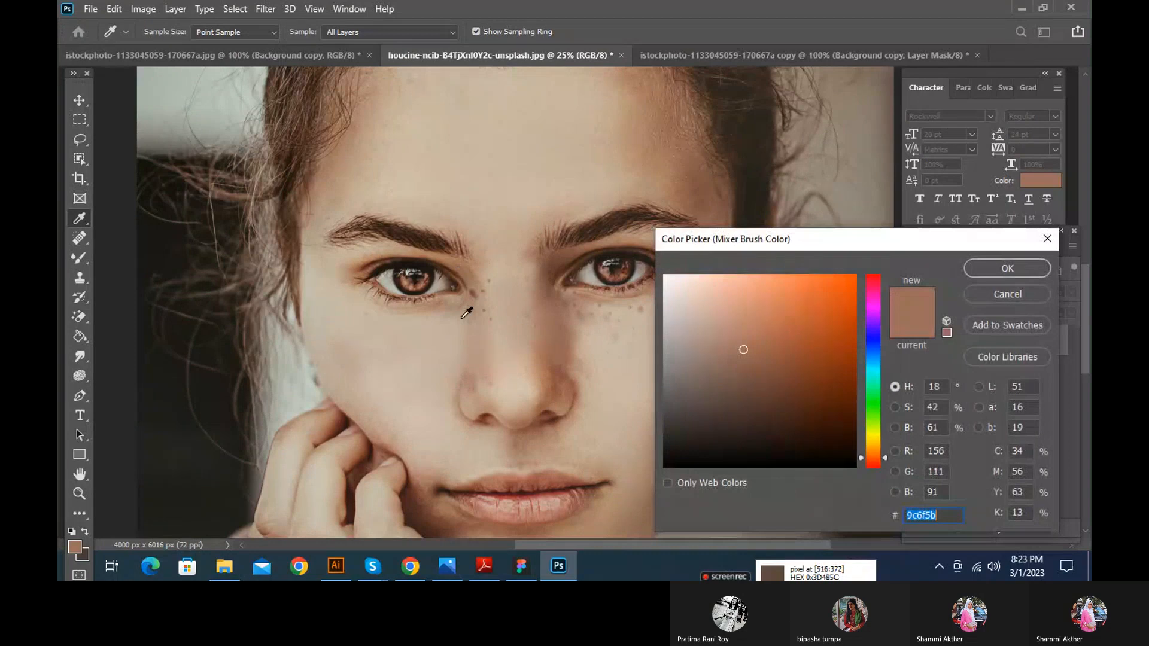
{"action": "left_click", "coordinate": [466, 312]}
{"action": "key", "text": "Return"}
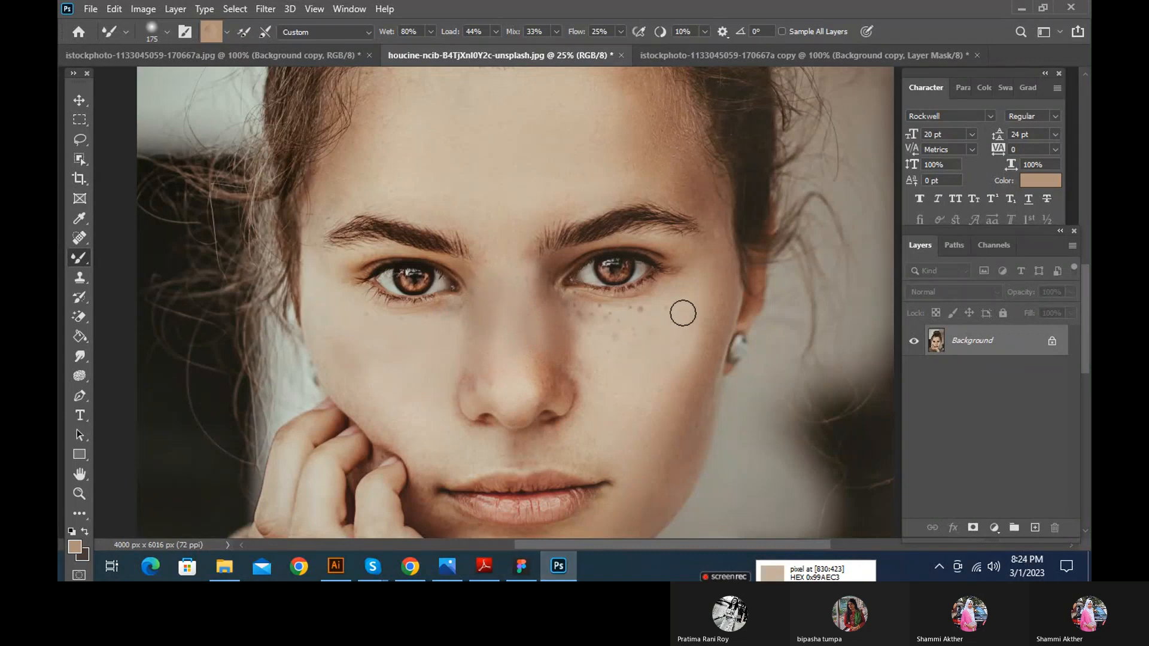
Sample light skin below the eye on the earring side and paint away the last freckles under that eye
{"action": "left_click", "coordinate": [210, 31]}
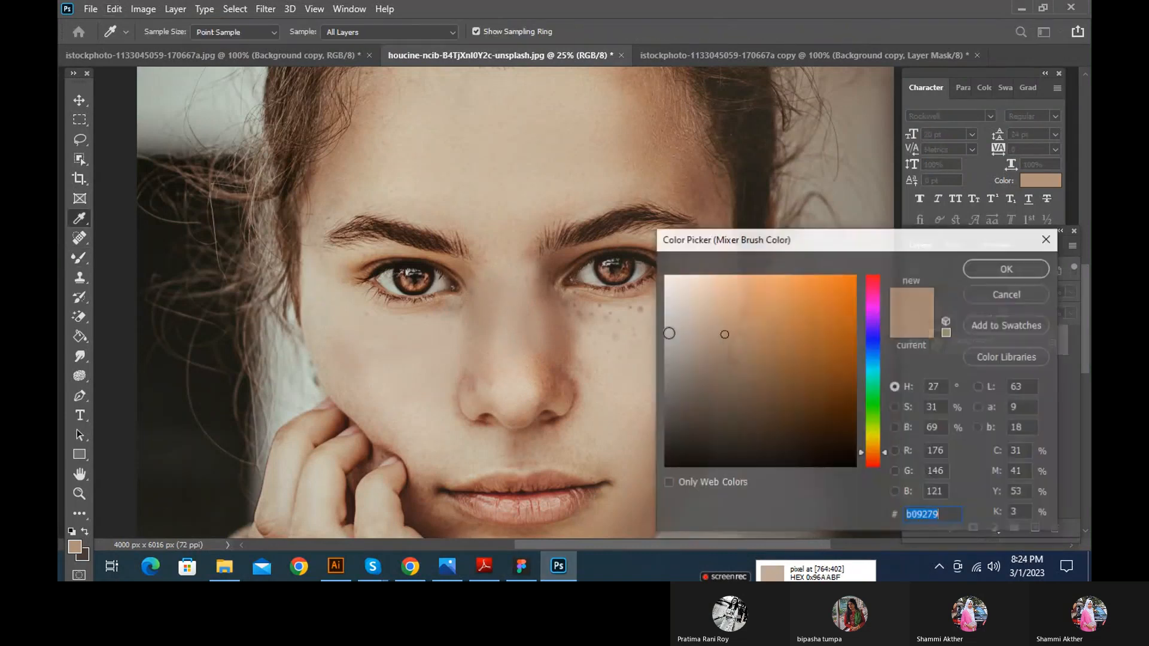
{"action": "left_click", "coordinate": [633, 321]}
{"action": "left_click", "coordinate": [986, 270]}
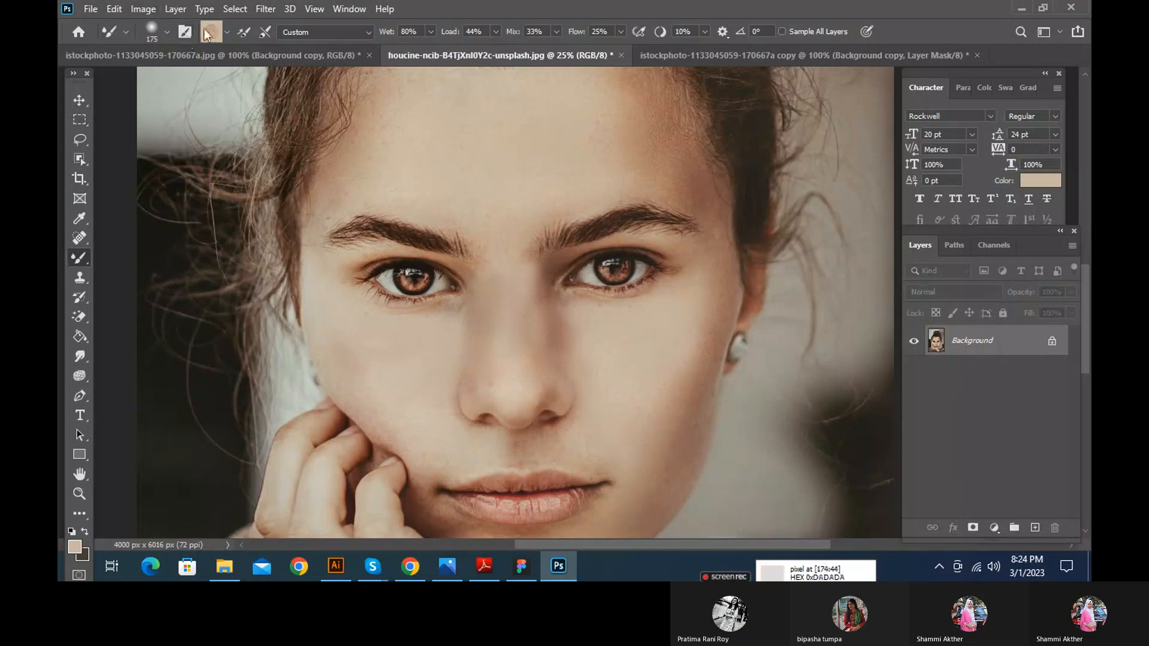
Set the Mixer Brush colour to a light skin tone sampled from the cheek between the nose and the earring-side eye
{"action": "left_click", "coordinate": [549, 270], "text": "alt"}
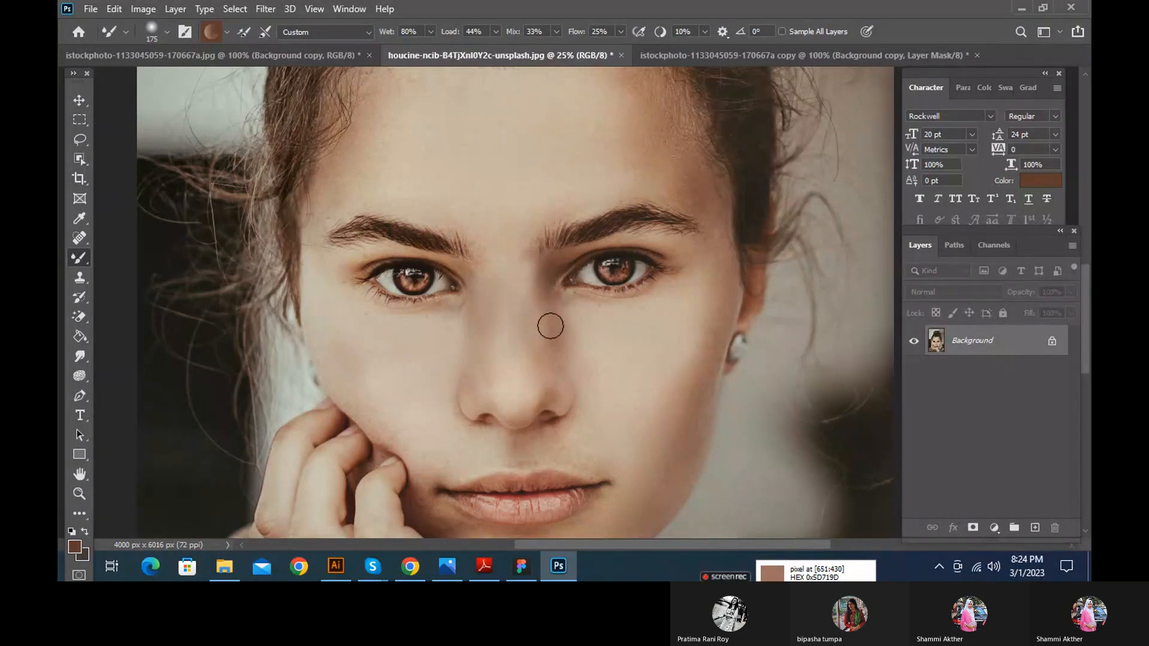
{"action": "left_click", "coordinate": [210, 31]}
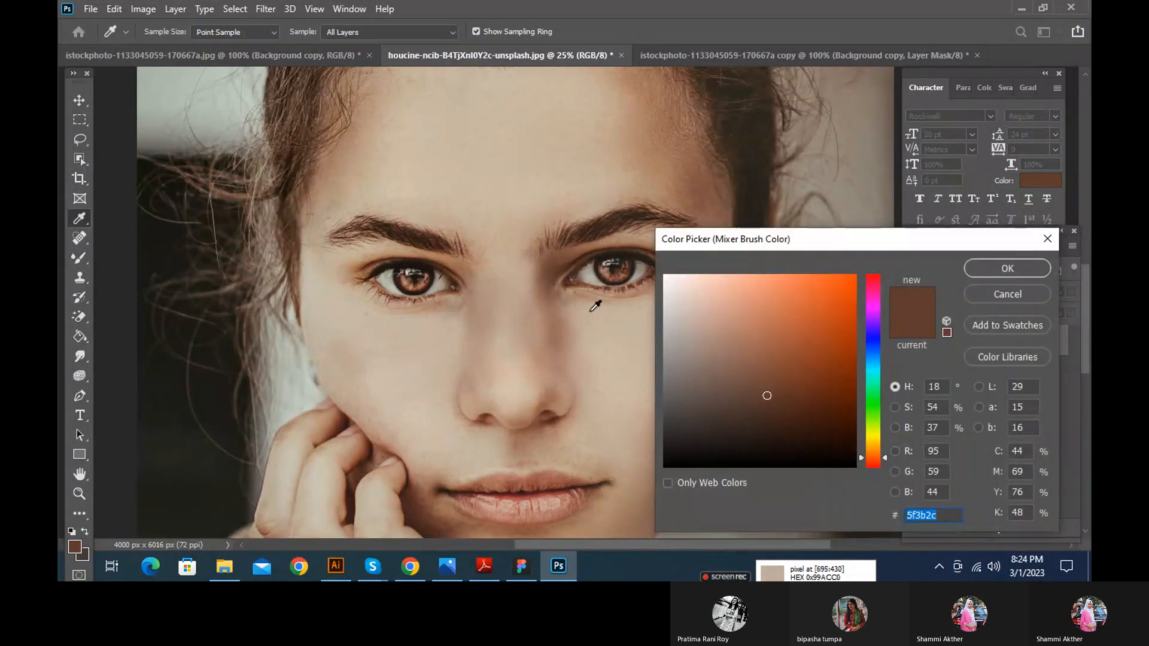
{"action": "left_click", "coordinate": [589, 327]}
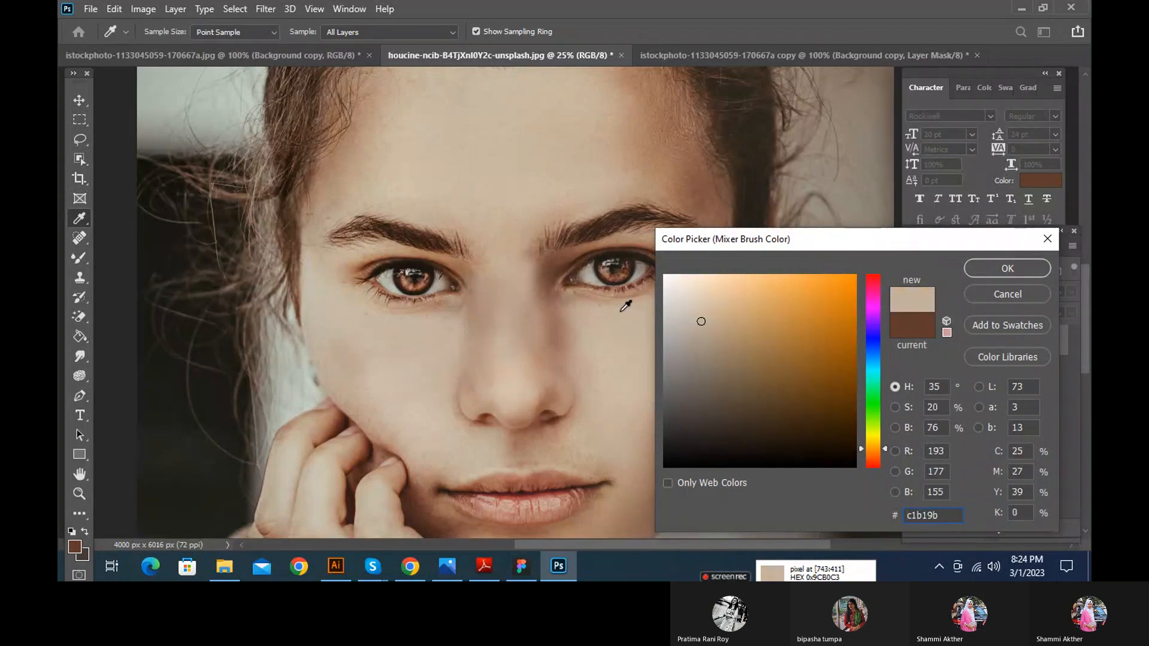
{"action": "left_click", "coordinate": [1000, 270]}
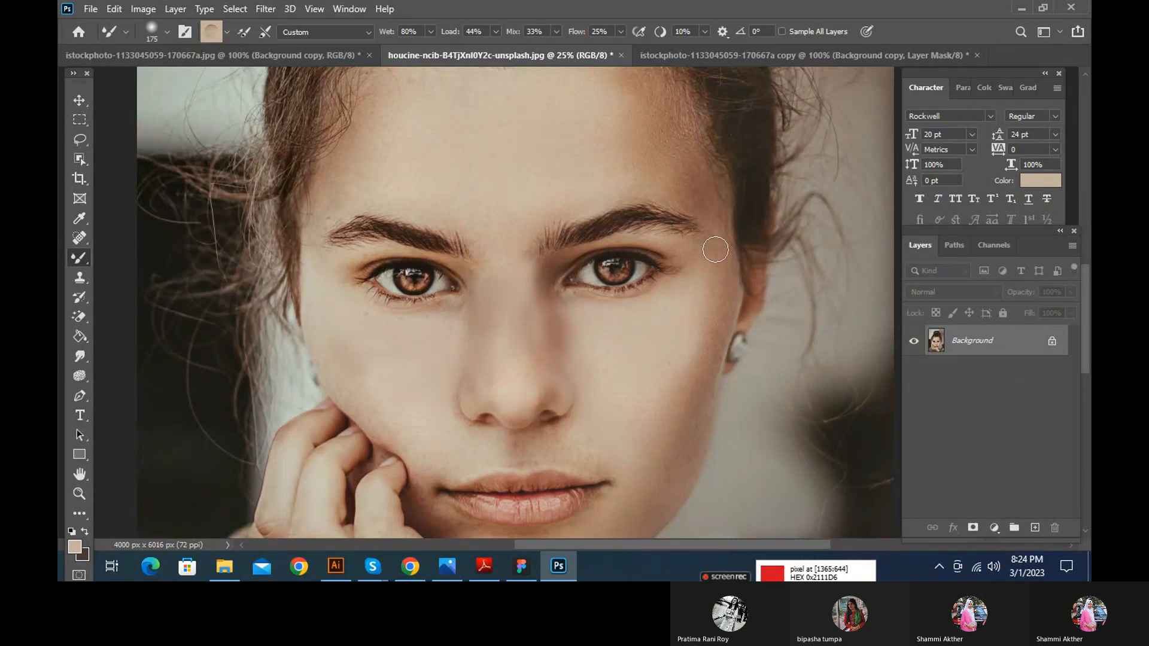
Set the Mixer Brush colour to skin tone b48f76, sampled beside the nostril on the woman's earring side
{"action": "scroll", "coordinate": [667, 351], "scroll_direction": "down", "scroll_amount": 2}
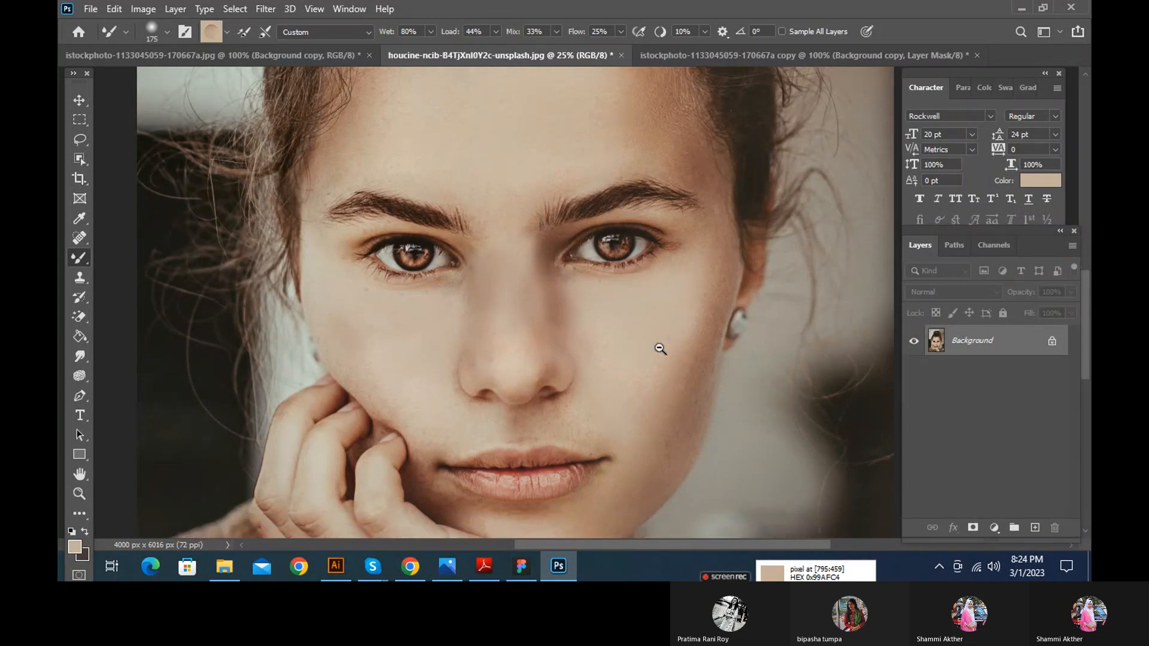
{"action": "scroll", "coordinate": [659, 349], "scroll_direction": "down", "scroll_amount": 3}
{"action": "scroll", "coordinate": [661, 349], "scroll_direction": "down", "scroll_amount": 2}
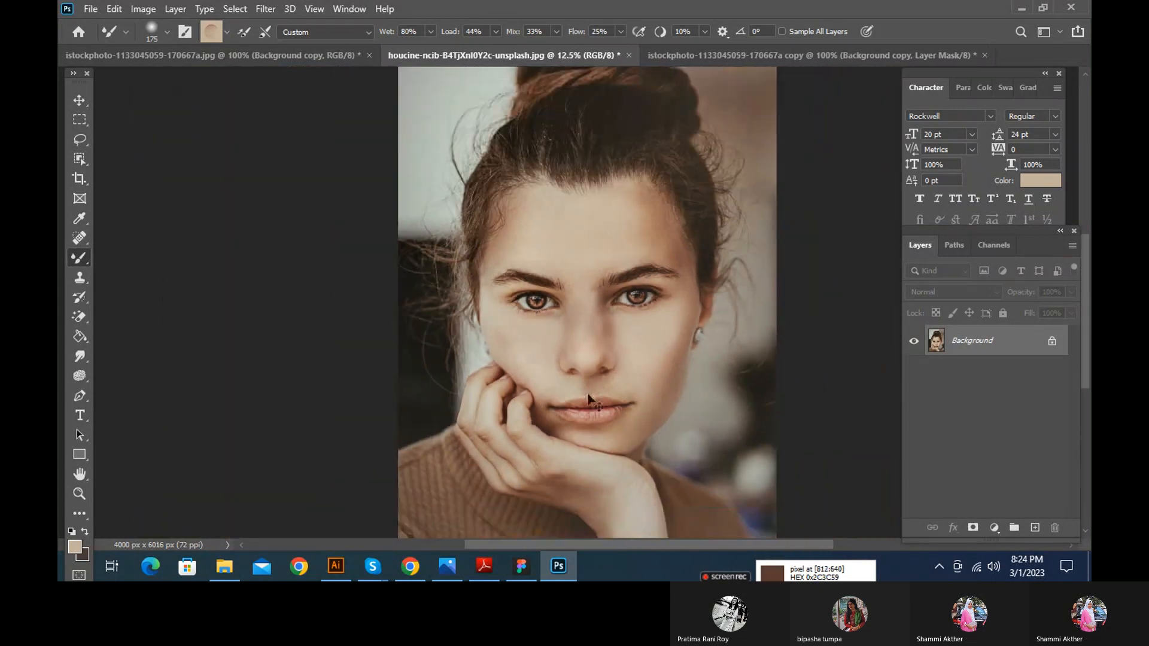
{"action": "scroll", "coordinate": [588, 396], "scroll_direction": "up", "scroll_amount": 2}
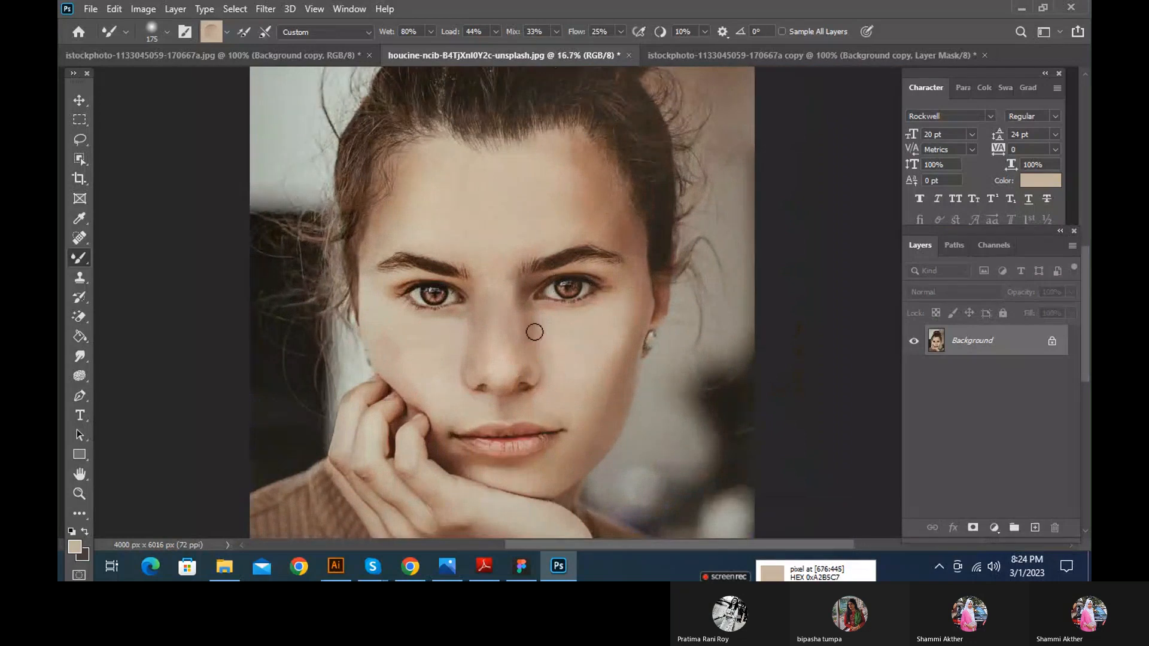
{"action": "left_click", "coordinate": [210, 31]}
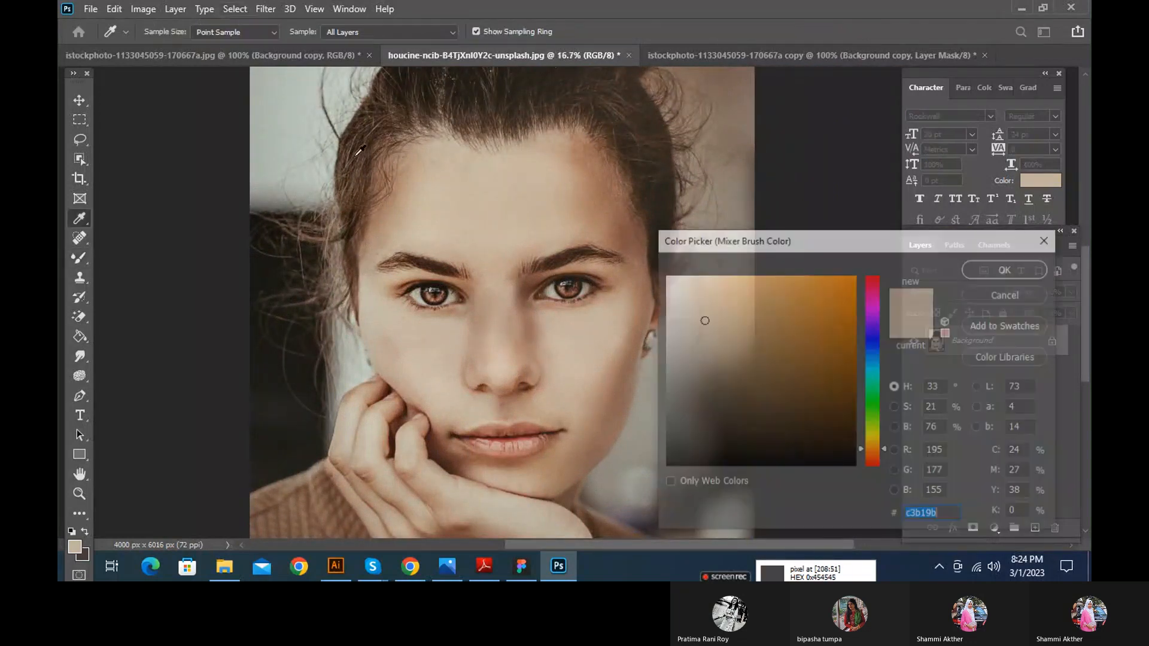
{"action": "left_click", "coordinate": [538, 359]}
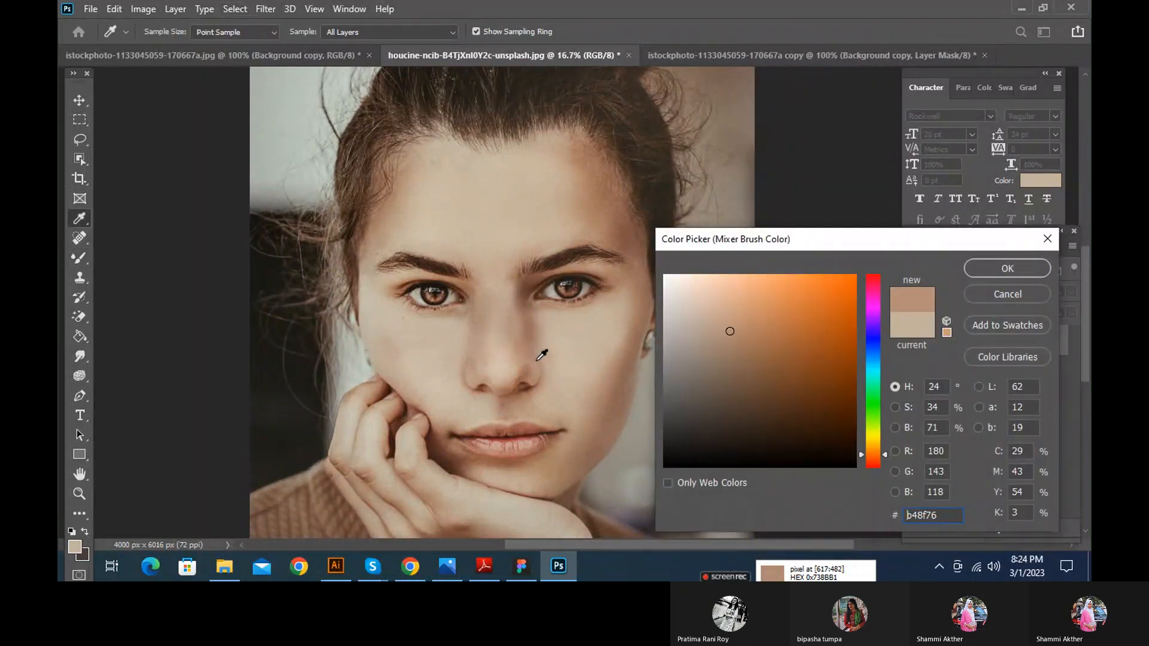
{"action": "left_click", "coordinate": [997, 273]}
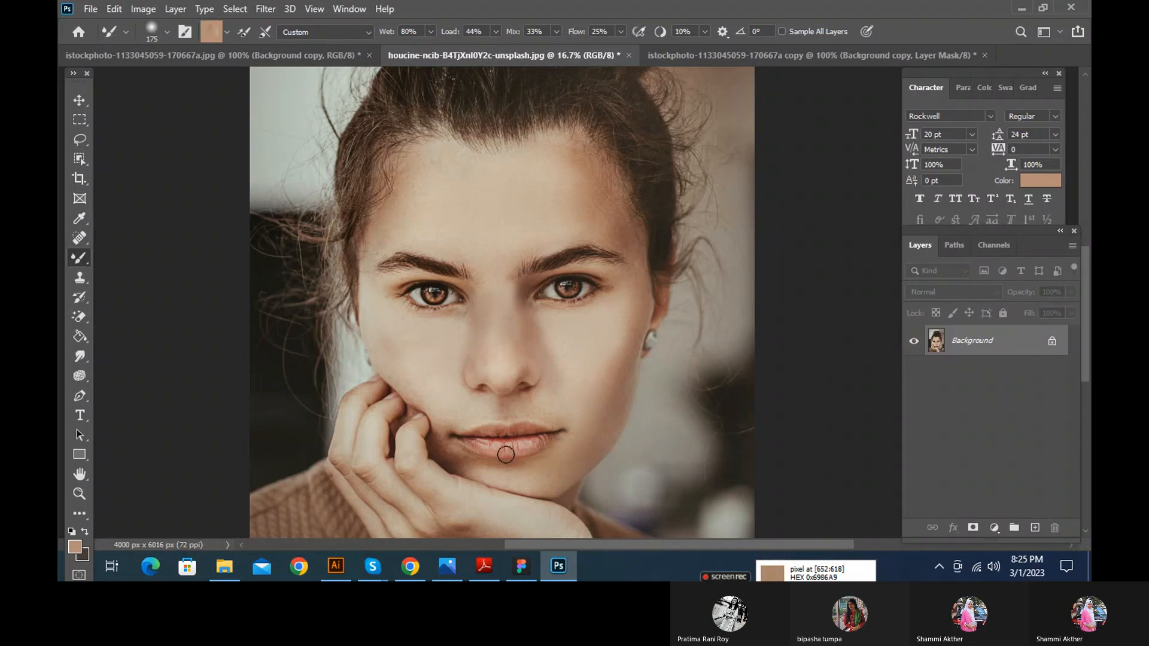
{"action": "scroll", "coordinate": [640, 347], "scroll_direction": "up", "scroll_amount": 1}
{"action": "scroll", "coordinate": [640, 346], "scroll_direction": "down", "scroll_amount": 2}
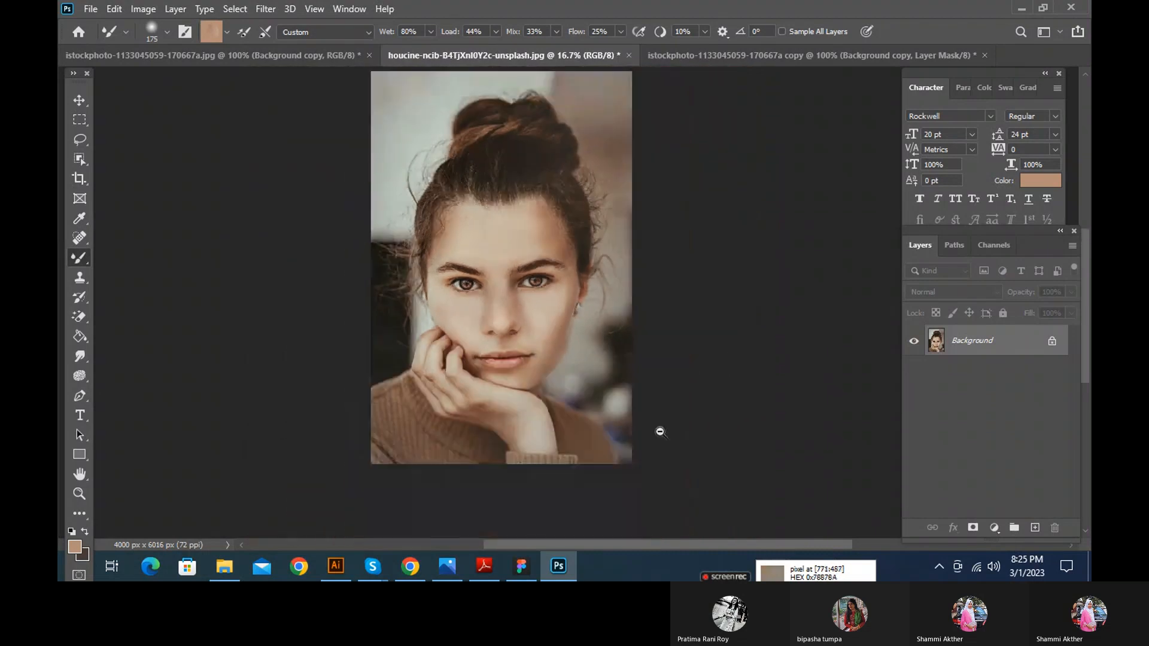
Activate the Color Replacement Tool with Background Swatch sampling and switch to the original curly-haired girl cut-out document
{"action": "right_click", "coordinate": [78, 256]}
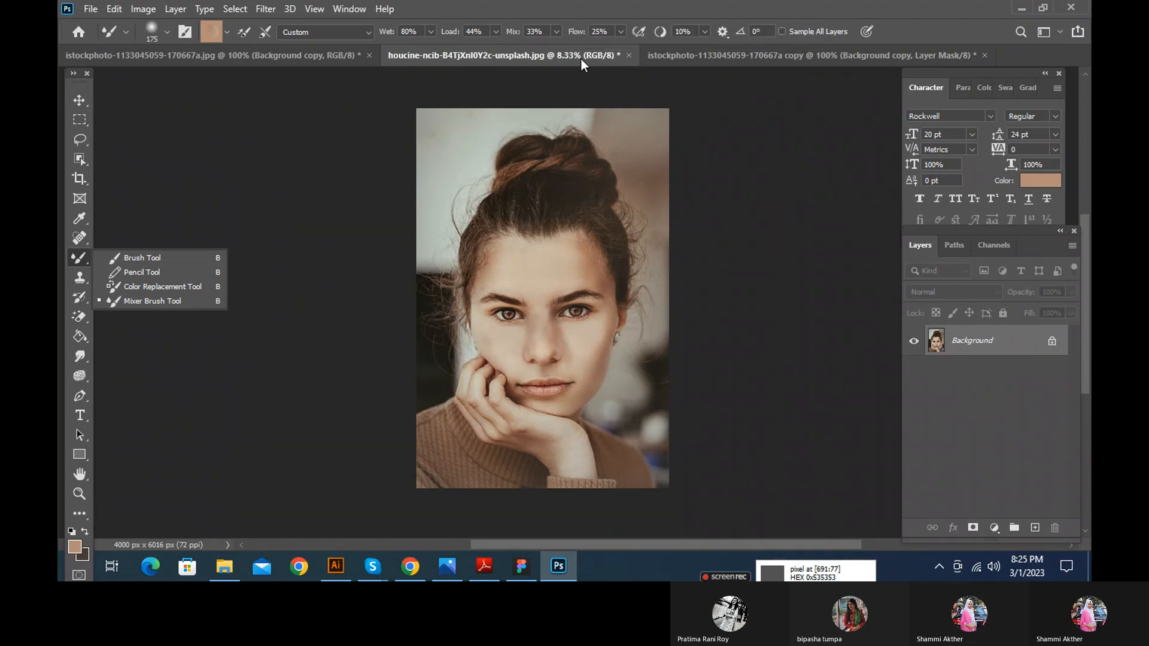
{"action": "left_click", "coordinate": [143, 286]}
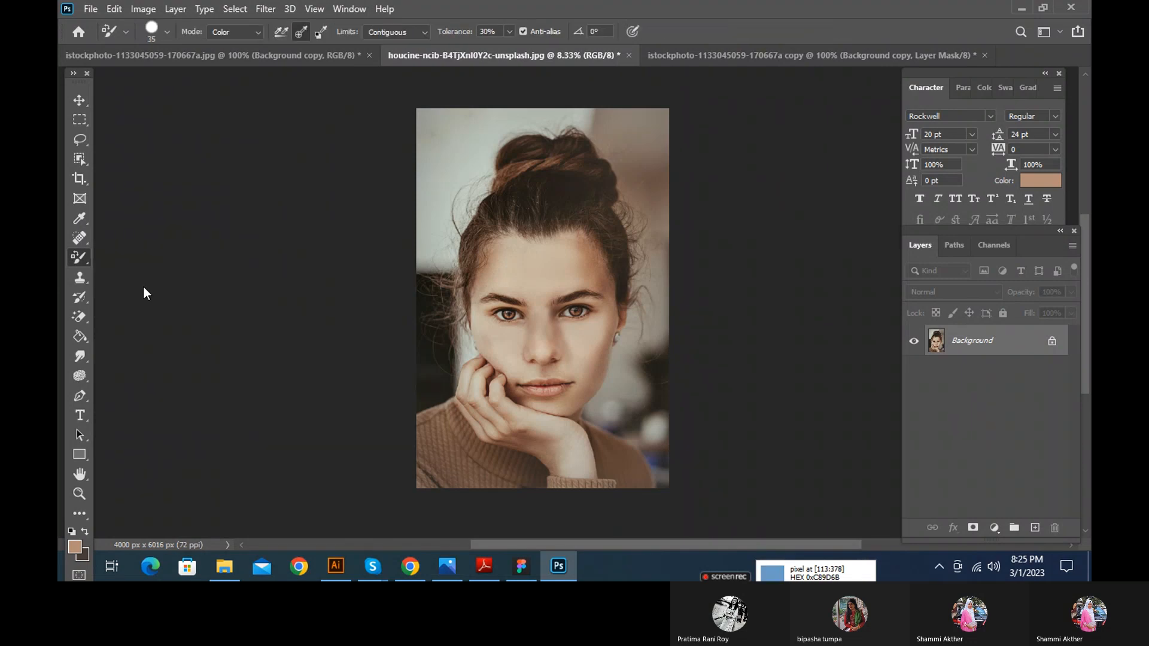
{"action": "right_click", "coordinate": [77, 258]}
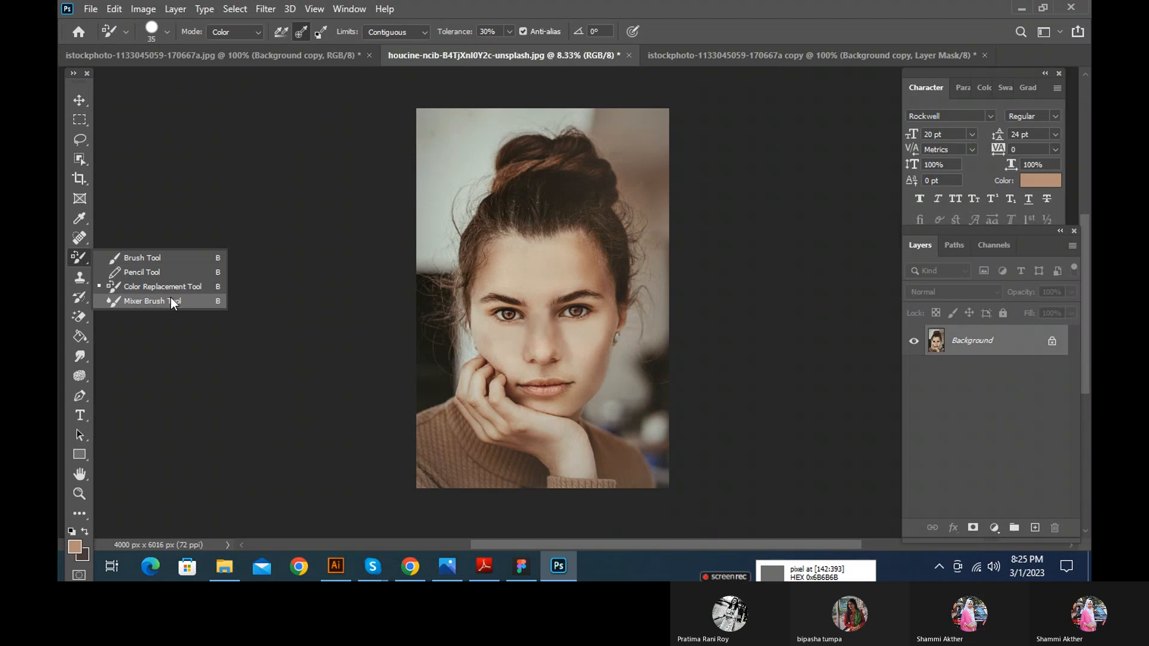
{"action": "left_click", "coordinate": [320, 34]}
{"action": "left_click", "coordinate": [278, 63]}
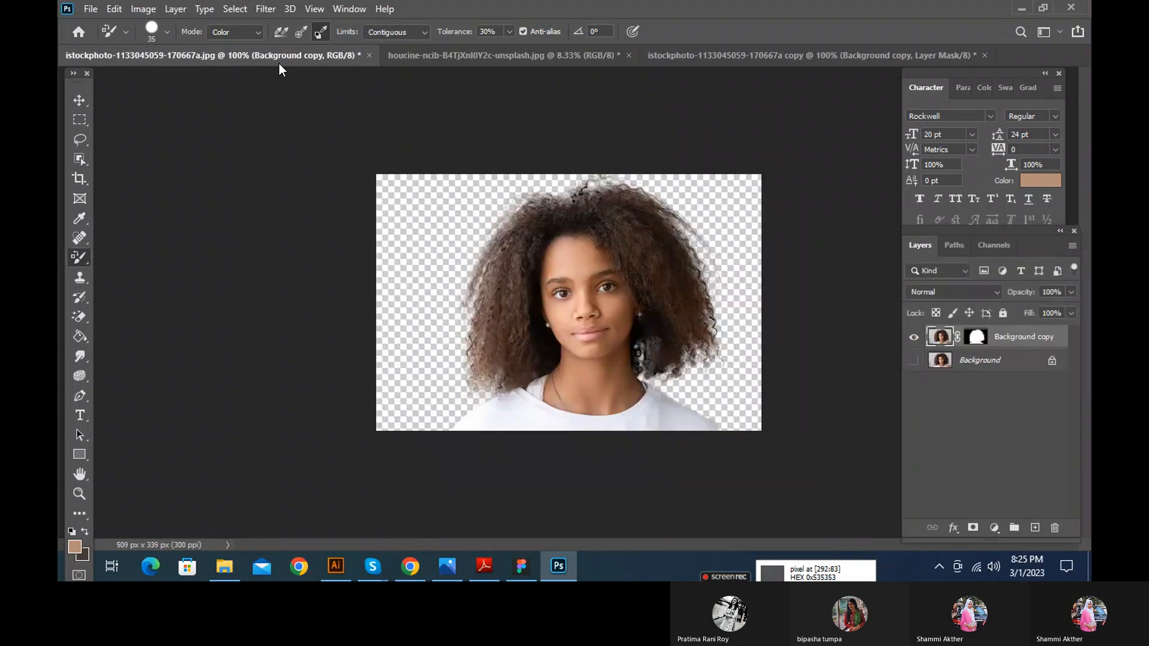
Set the background colour to a dark hair tone and the foreground colour to 382a27, sampled from the girl's hair
{"action": "left_click", "coordinate": [82, 555]}
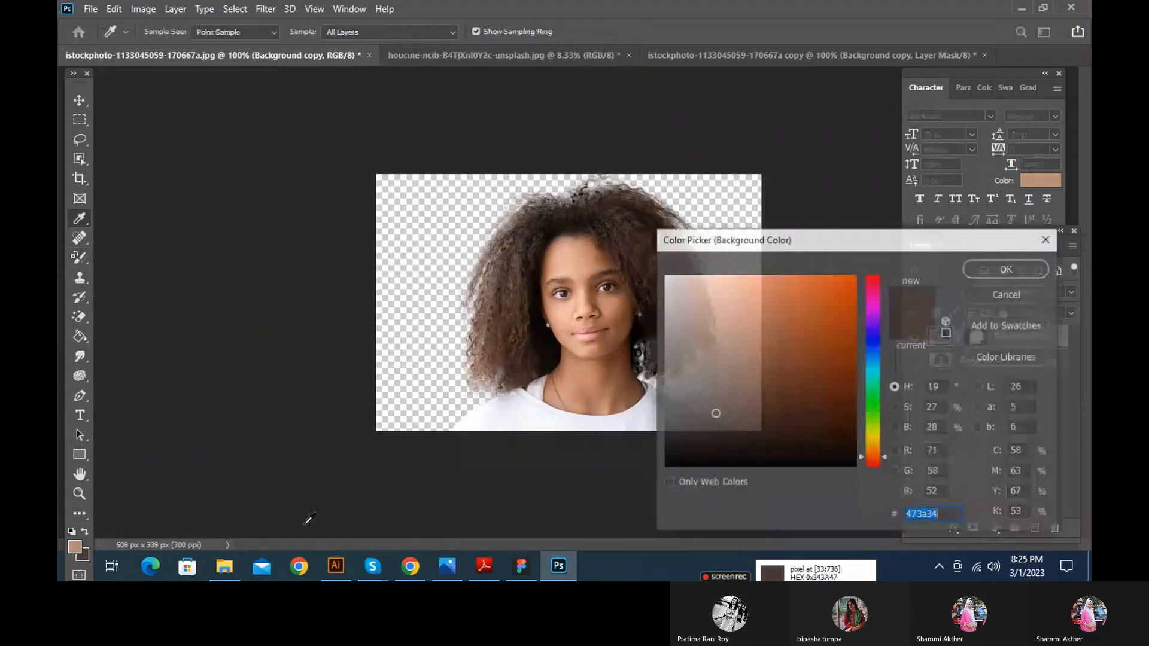
{"action": "left_click", "coordinate": [1022, 264]}
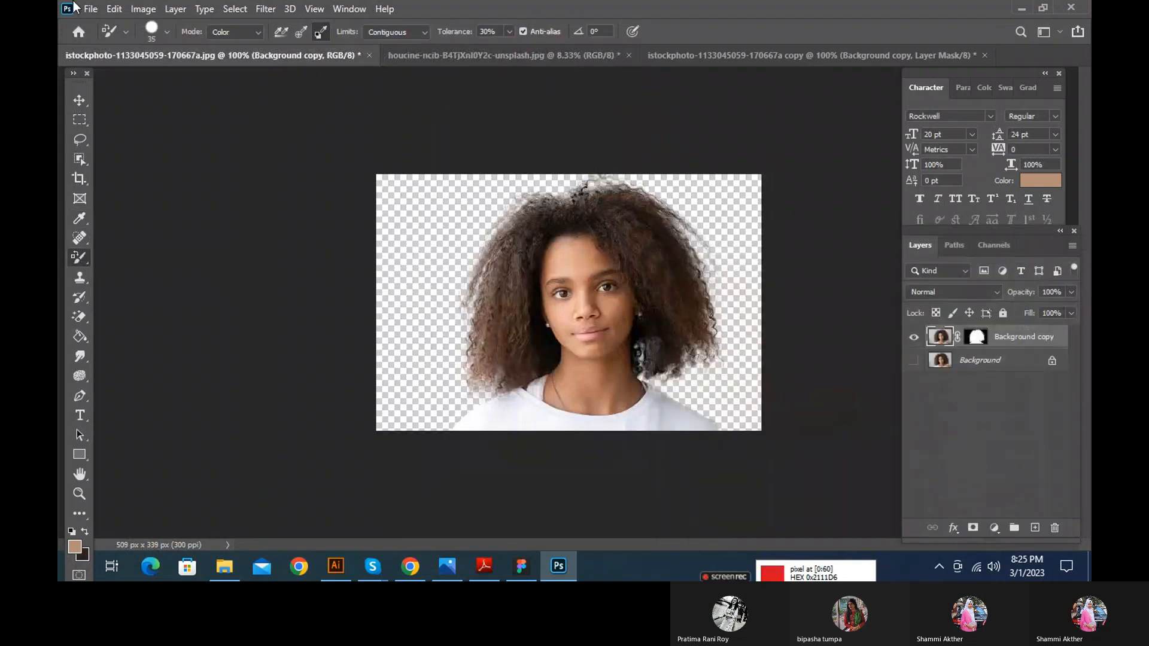
{"action": "left_click", "coordinate": [74, 547]}
{"action": "left_click", "coordinate": [522, 286]}
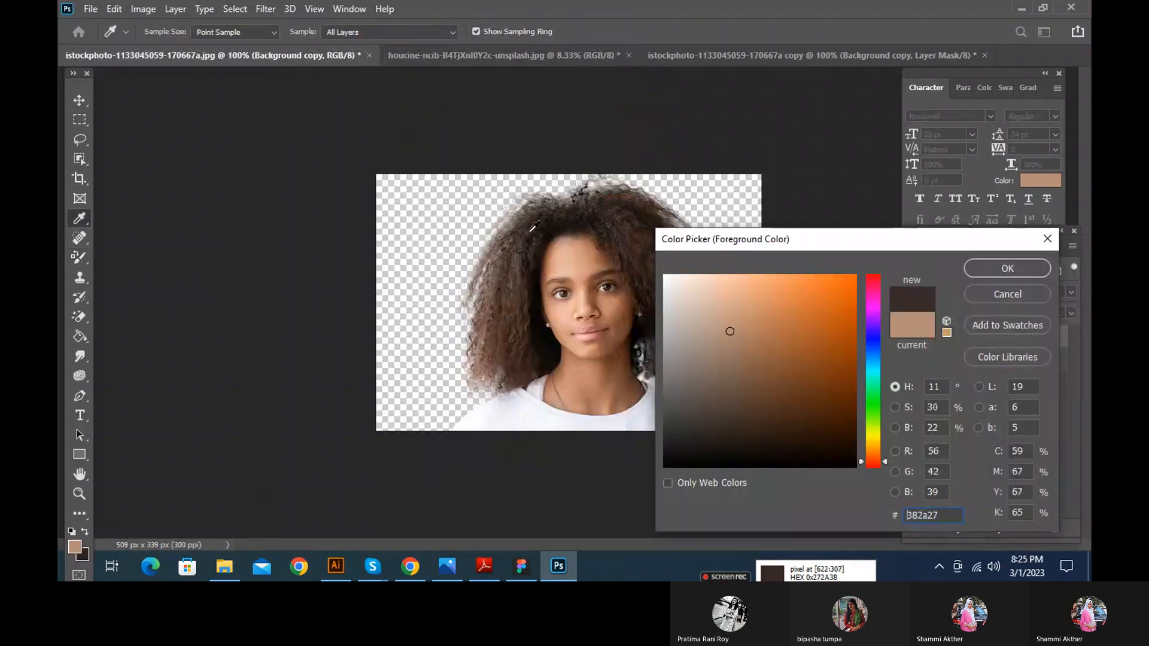
{"action": "left_click", "coordinate": [1022, 266]}
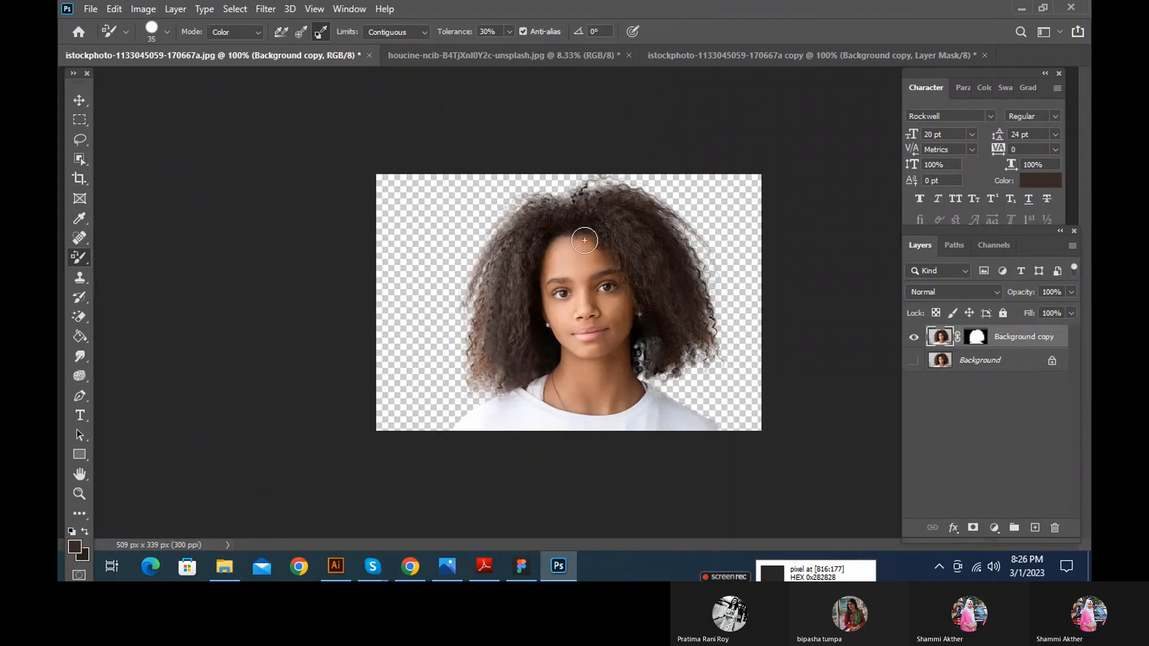
Set the background colour to f5f6fb, sampled from the girl's white shirt, and tint the shirt with the foreground brown
{"action": "left_click", "coordinate": [82, 555]}
{"action": "left_click", "coordinate": [598, 415]}
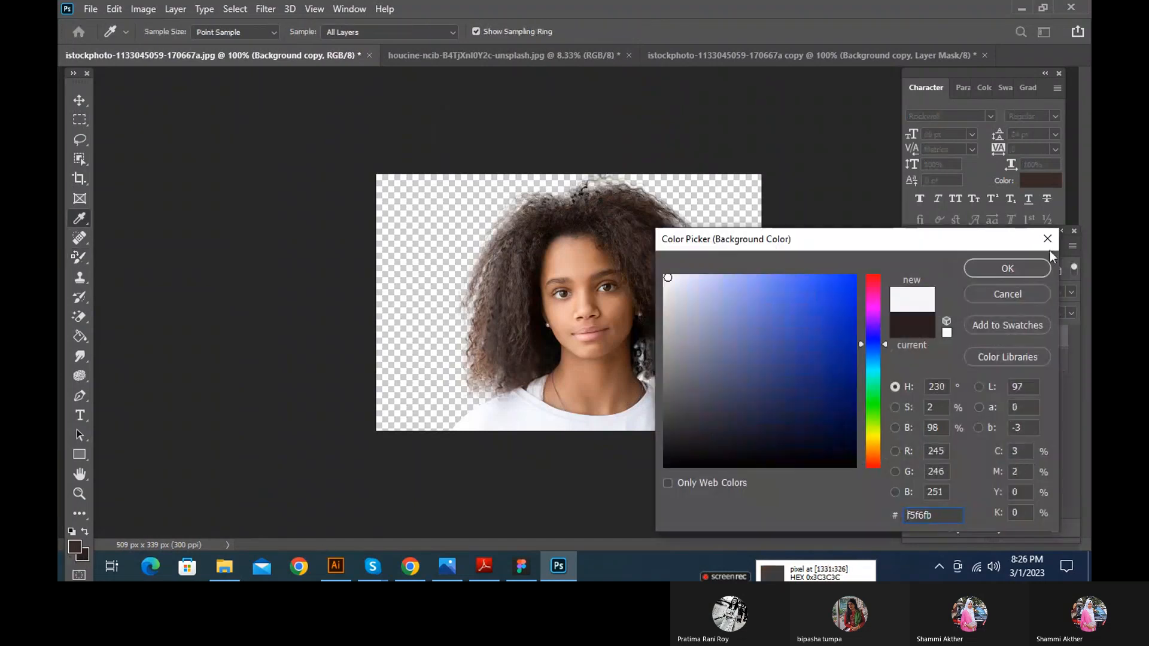
{"action": "left_click", "coordinate": [1006, 269]}
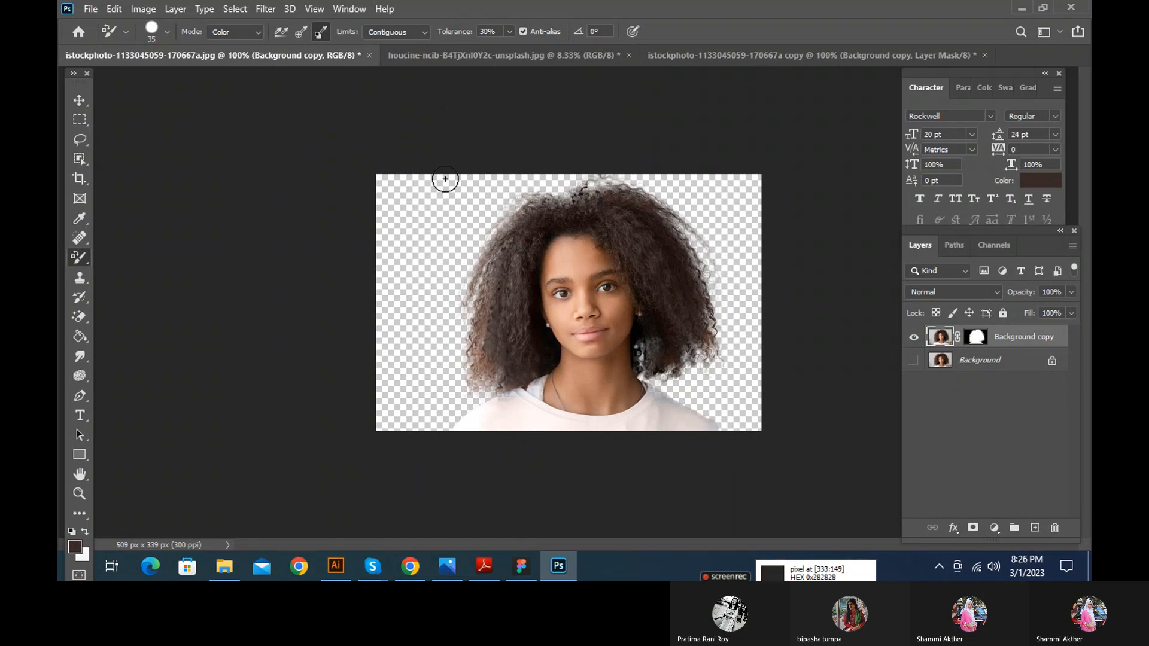
Switch from the Color Replacement Tool back to the Mixer Brush Tool
{"action": "right_click", "coordinate": [78, 258]}
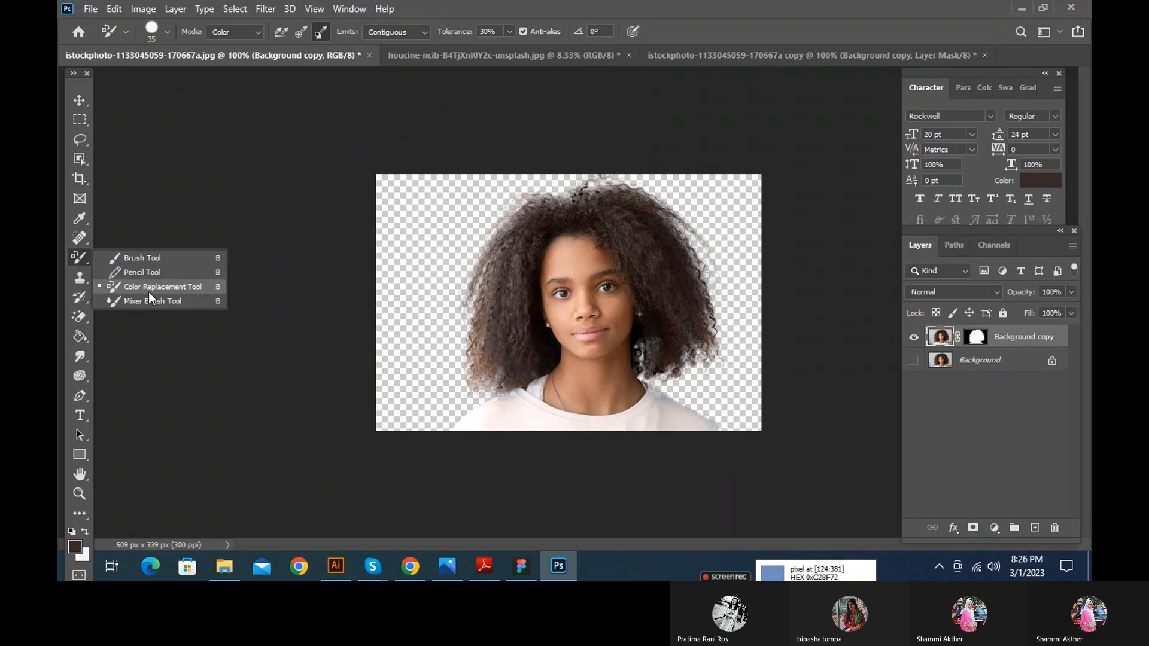
{"action": "left_click", "coordinate": [146, 302]}
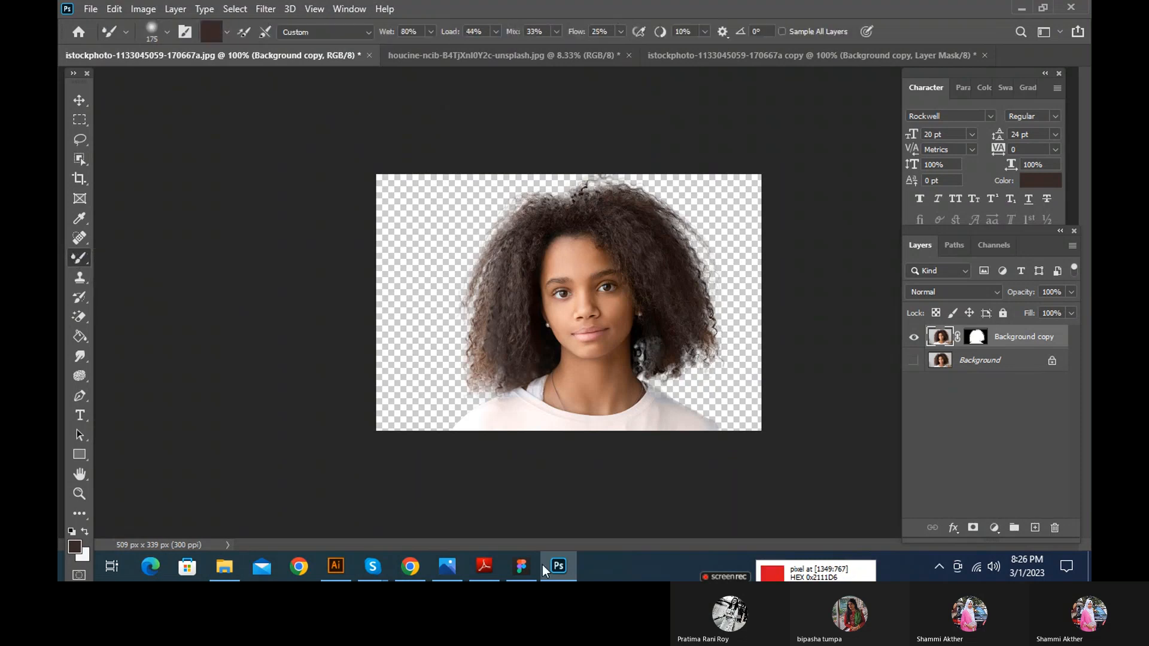